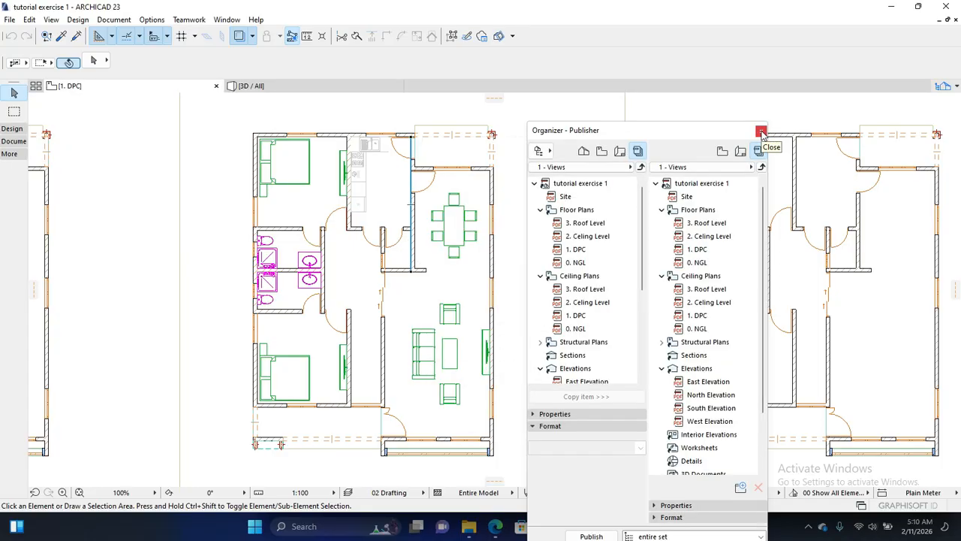
# Step: Close the Organizer - Publisher window to clear the DPC floor plan
pyautogui.click(761, 132)
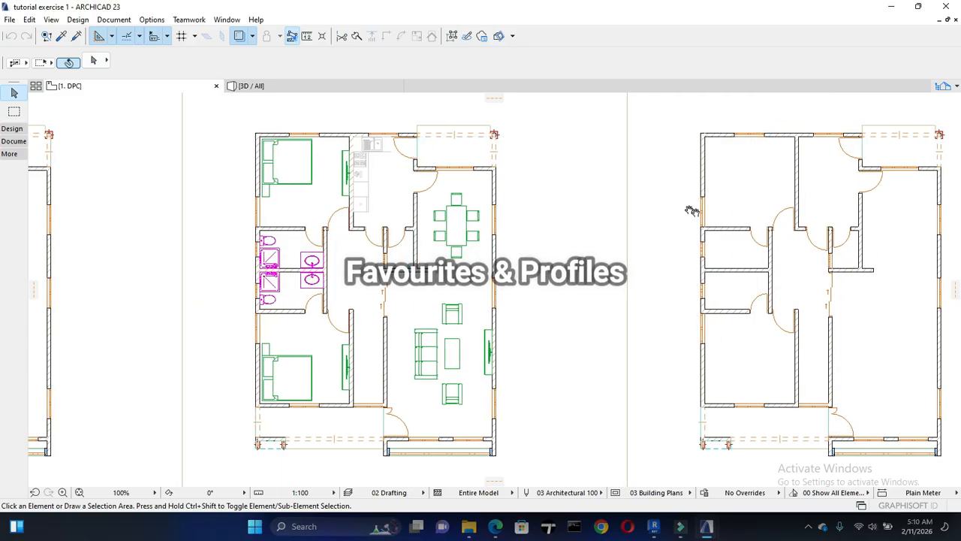
pyautogui.moveTo(689, 208); pyautogui.dragTo(725, 206, button='middle')
pyautogui.scroll(2, 517, 245)
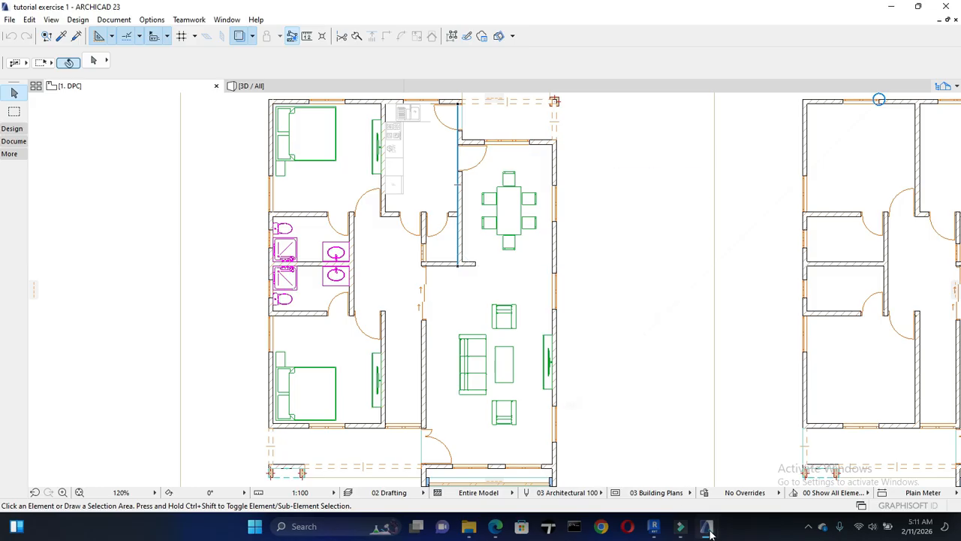
# Step: Switch to the mirrored design project 1new and examine the house's front facade and corner window in 3D
pyautogui.moveTo(709, 531)
pyautogui.click(751, 480)
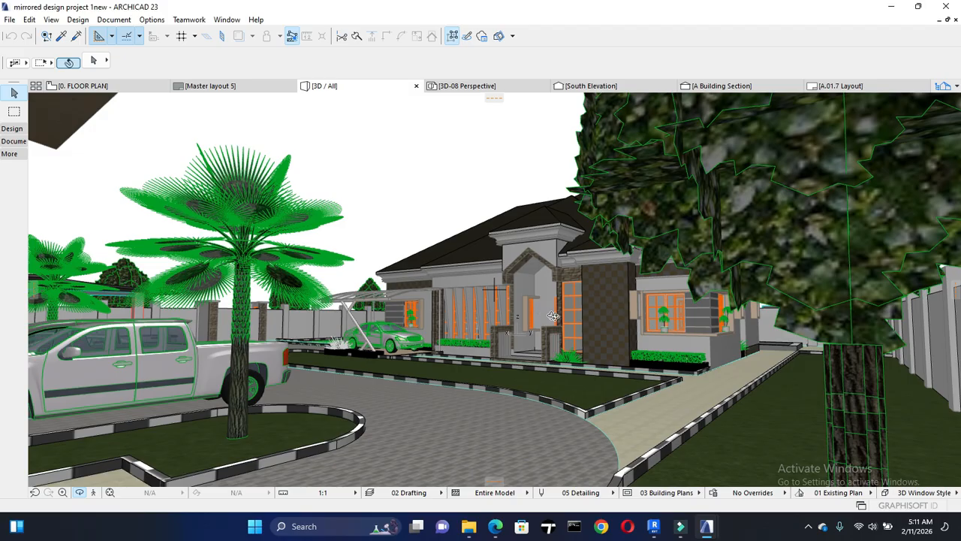
pyautogui.scroll(4, 569, 319)
pyautogui.scroll(5, 787, 297)
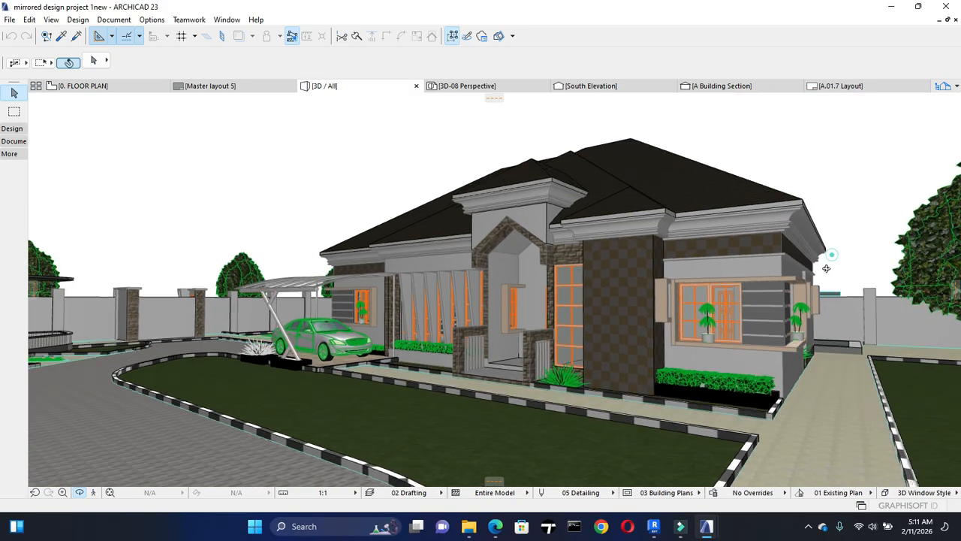
pyautogui.moveTo(786, 313); pyautogui.dragTo(751, 317)
pyautogui.moveTo(531, 302); pyautogui.dragTo(744, 329)
pyautogui.moveTo(605, 387); pyautogui.dragTo(750, 392)
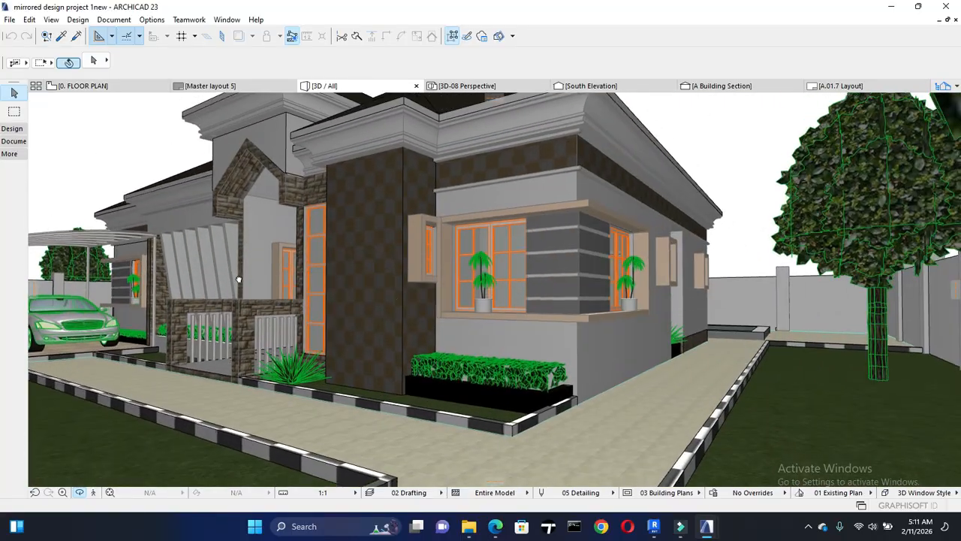
pyautogui.moveTo(393, 191); pyautogui.dragTo(578, 149)
pyautogui.scroll(5, 615, 185)
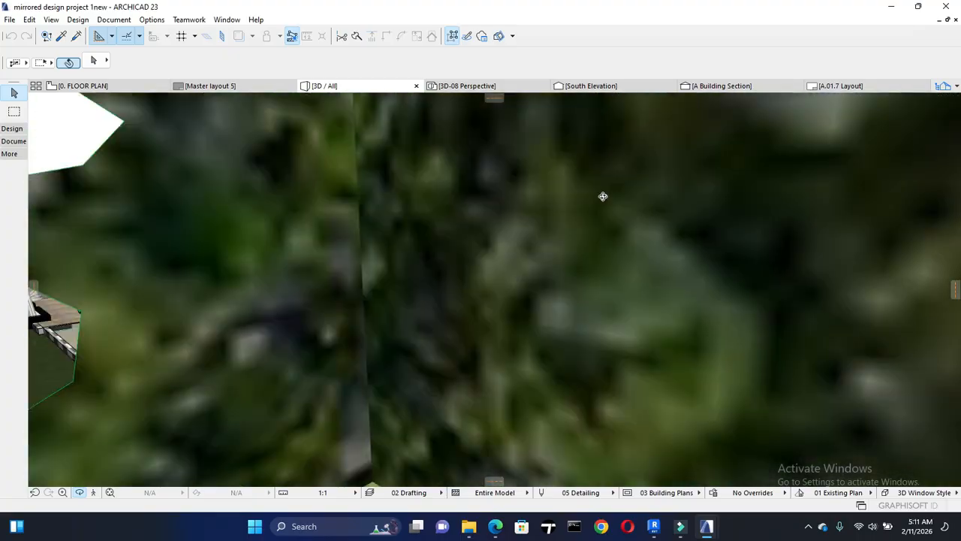
pyautogui.scroll(3, 620, 190)
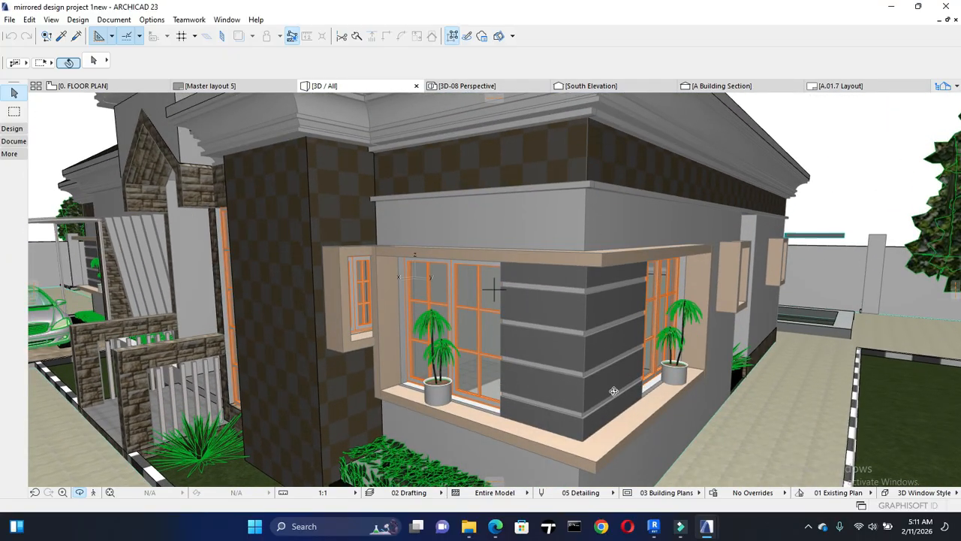
pyautogui.moveTo(781, 358); pyautogui.dragTo(759, 346)
pyautogui.scroll(-1, 342, 227)
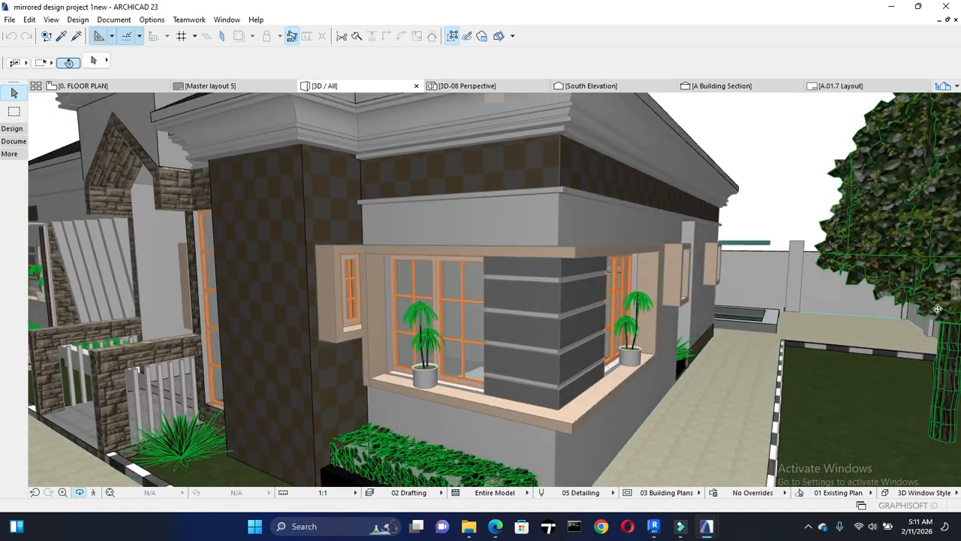
pyautogui.scroll(6, 733, 302)
pyautogui.moveTo(732, 302); pyautogui.dragTo(589, 403)
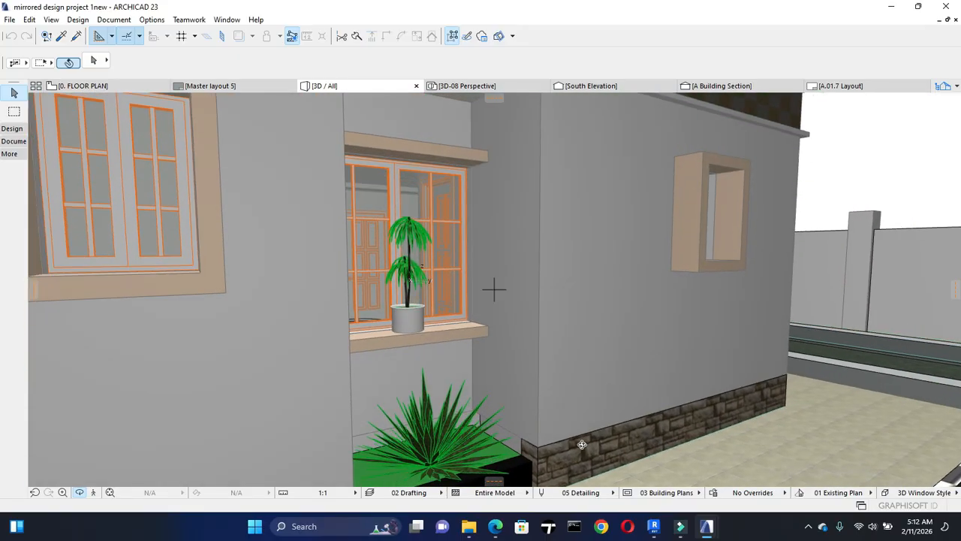
# Step: Examine the side and rear walls of the house, including the window surrounds, stone base, checkered band and roof cornice
pyautogui.moveTo(871, 291); pyautogui.dragTo(459, 293)
pyautogui.scroll(3, 797, 302)
pyautogui.moveTo(755, 325); pyautogui.dragTo(397, 415)
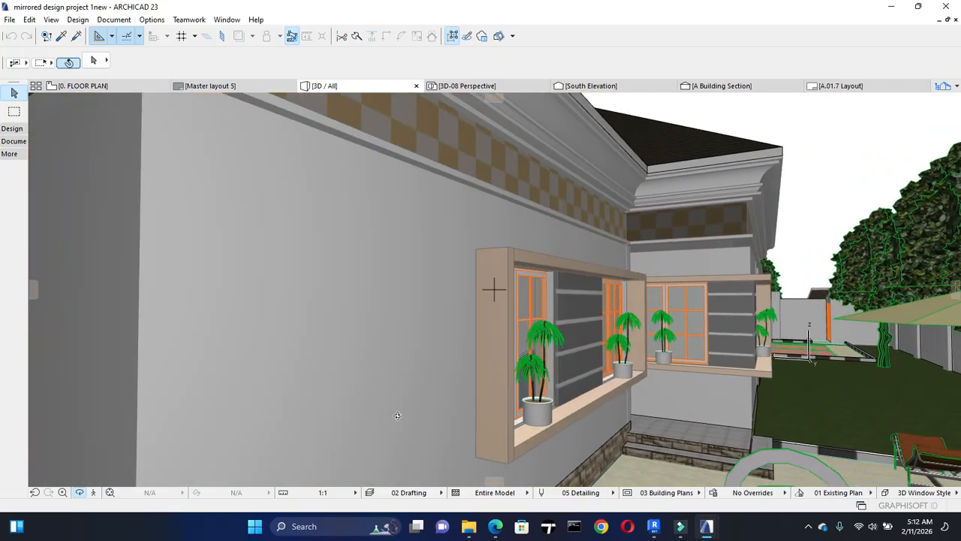
pyautogui.moveTo(766, 383); pyautogui.dragTo(575, 403)
pyautogui.scroll(4, 625, 328)
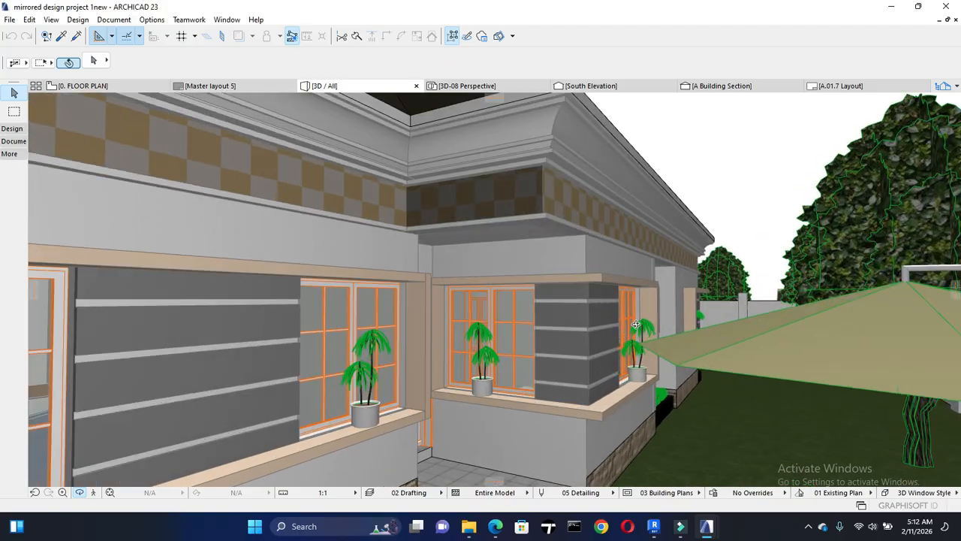
pyautogui.scroll(5, 696, 287)
pyautogui.moveTo(852, 427); pyautogui.dragTo(792, 374)
pyautogui.scroll(-3, 792, 374)
pyautogui.moveTo(792, 374); pyautogui.dragTo(689, 339, button='middle')
pyautogui.scroll(4, 751, 339)
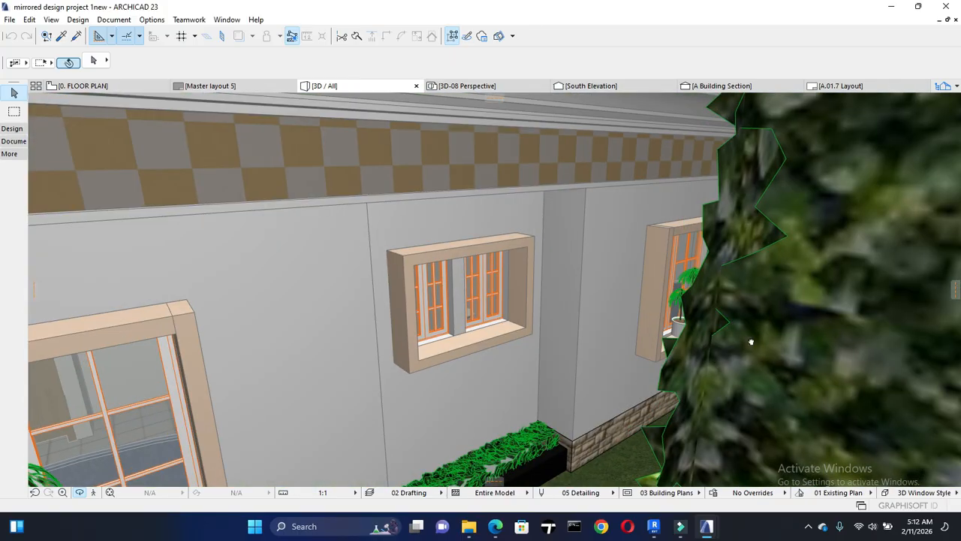
pyautogui.scroll(6, 797, 267)
pyautogui.scroll(-2, 755, 315)
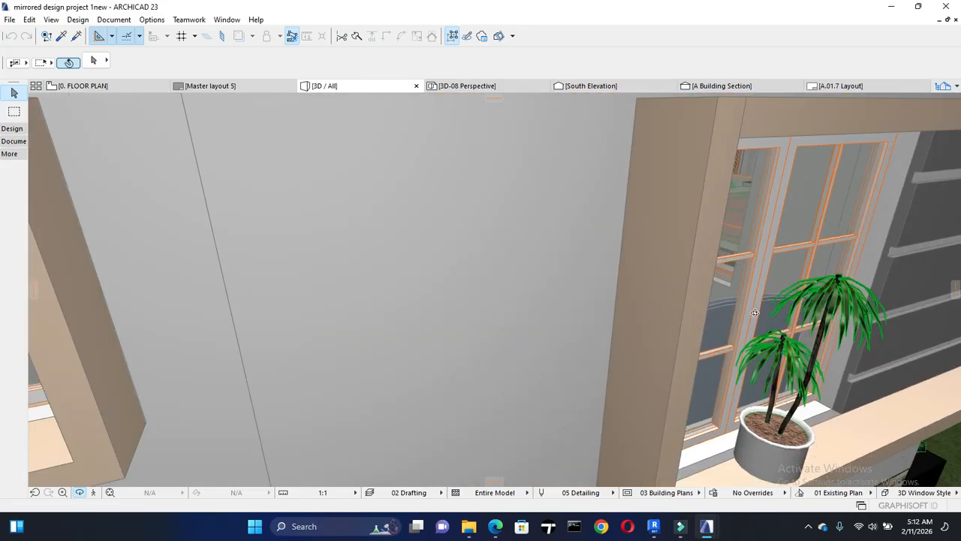
pyautogui.moveTo(788, 309); pyautogui.dragTo(425, 295, button='middle')
pyautogui.moveTo(725, 280); pyautogui.dragTo(473, 207)
pyautogui.scroll(-2, 474, 207)
pyautogui.scroll(-4, 474, 207)
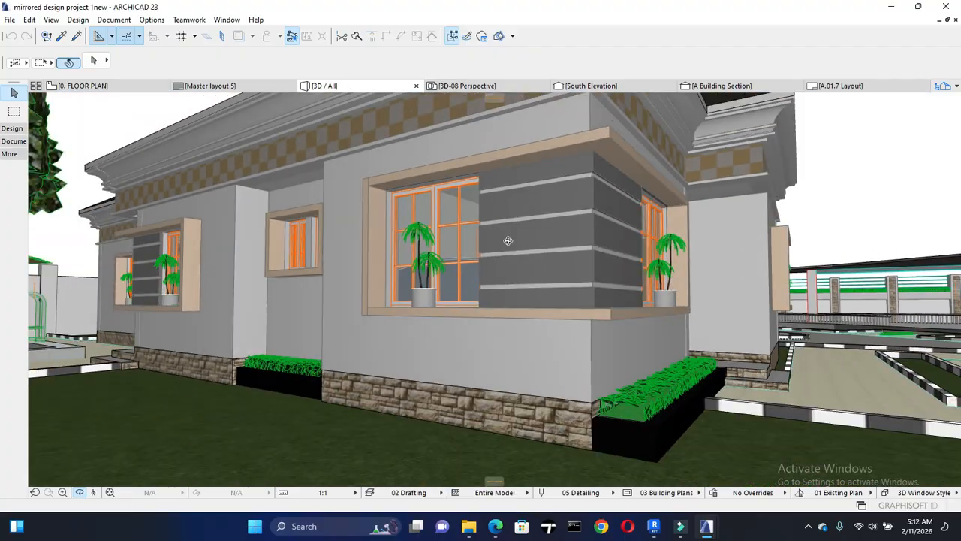
pyautogui.moveTo(799, 261); pyautogui.dragTo(612, 271)
pyautogui.scroll(1, 612, 271)
pyautogui.scroll(2, 580, 244)
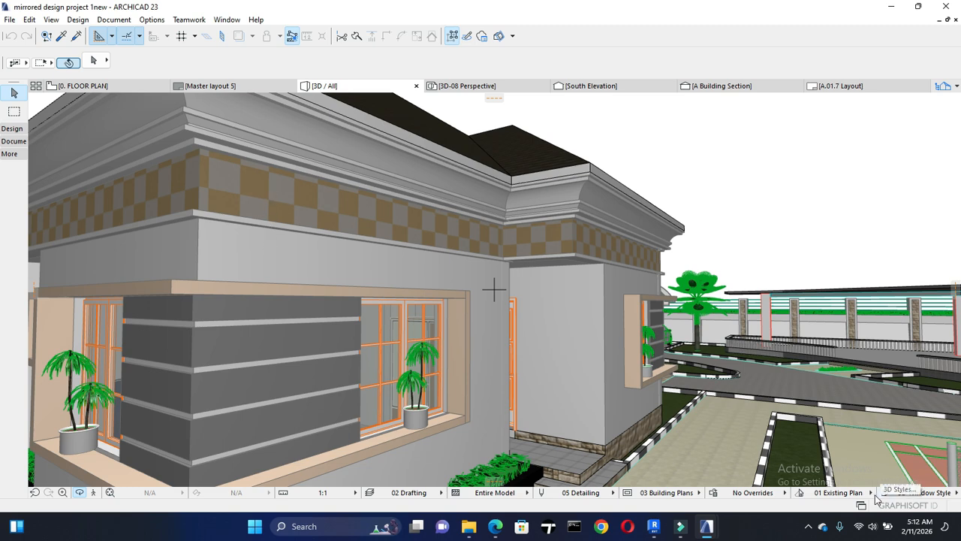
pyautogui.moveTo(889, 420)
pyautogui.mouseDown()
pyautogui.moveTo(839, 461)
pyautogui.moveTo(811, 444)
pyautogui.mouseUp()
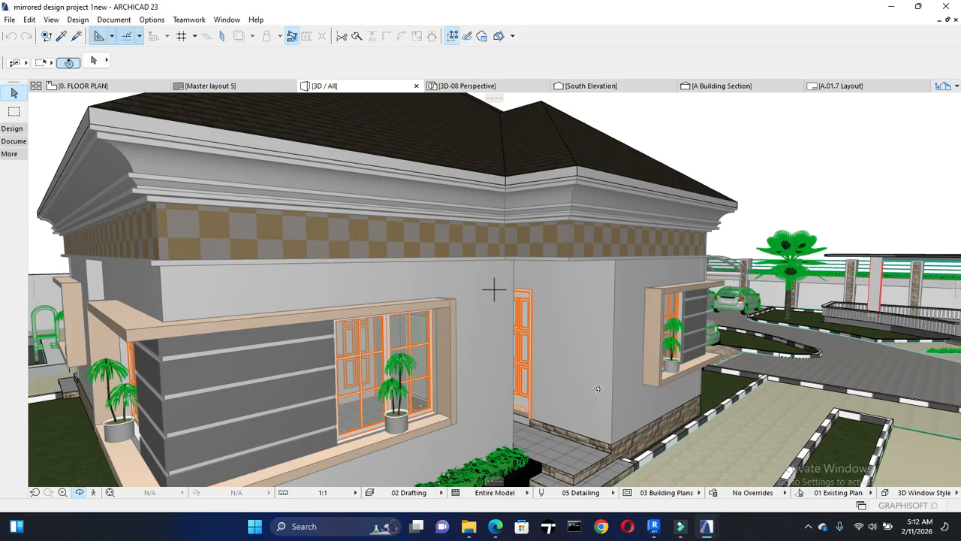
# Step: Switch back to the tutorial exercise 1 project, open its 3D view and orbit to view both houses from the front
pyautogui.click(706, 525)
pyautogui.click(671, 486)
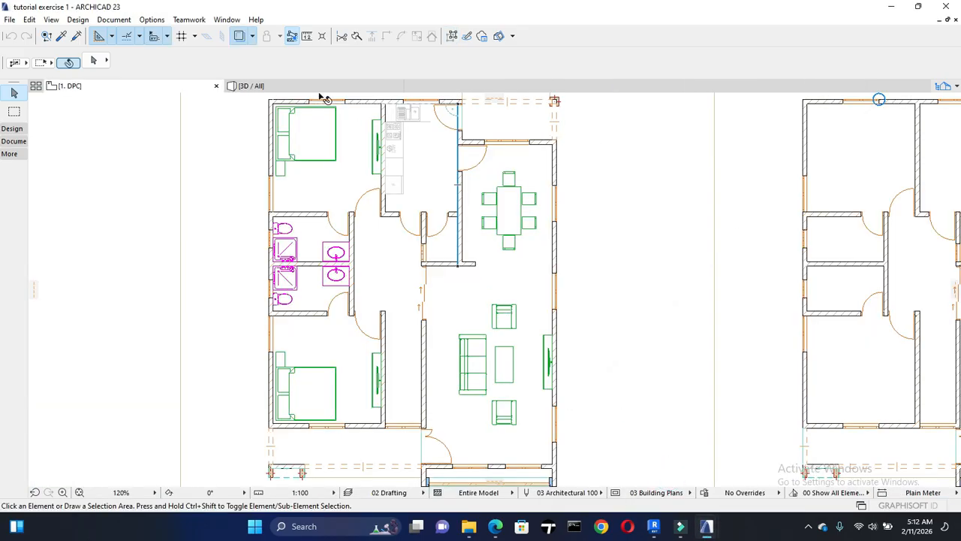
pyautogui.click(292, 88)
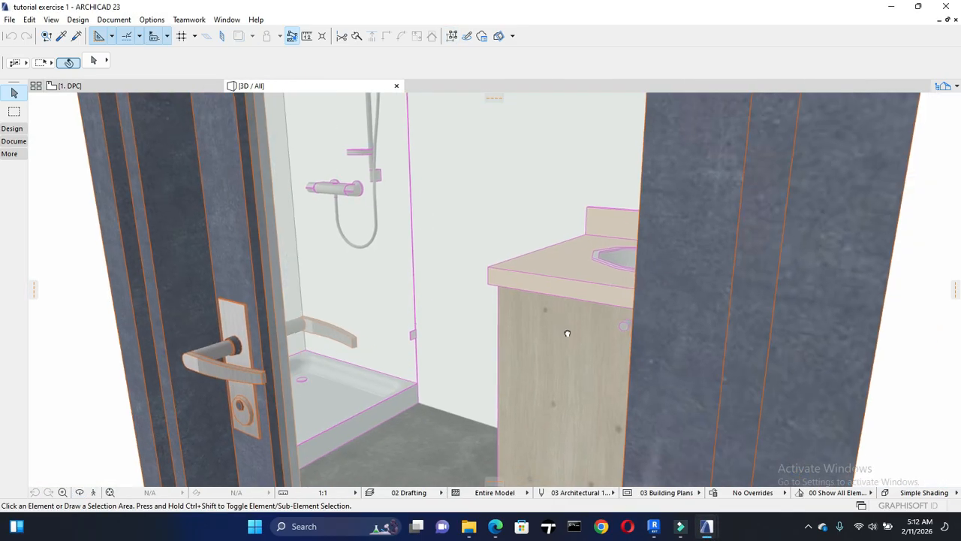
pyautogui.scroll(1, 505, 305)
pyautogui.scroll(-7, 536, 327)
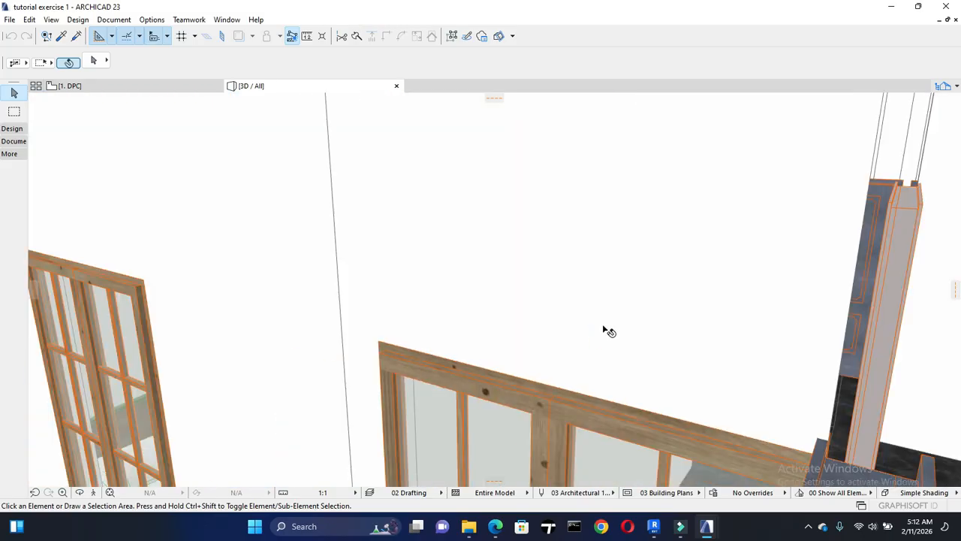
pyautogui.scroll(-5, 612, 332)
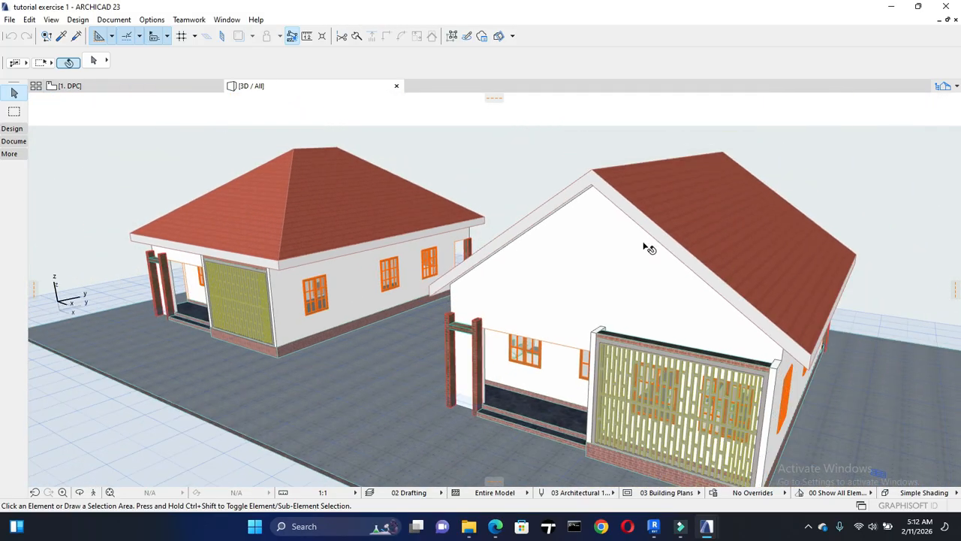
pyautogui.scroll(-2, 386, 320)
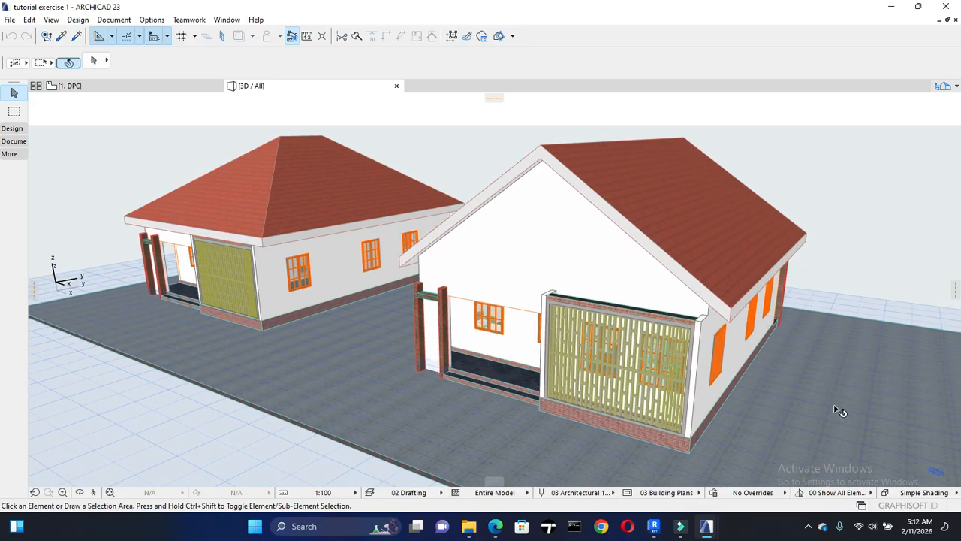
pyautogui.scroll(1, 854, 390)
pyautogui.rightClick(886, 277)
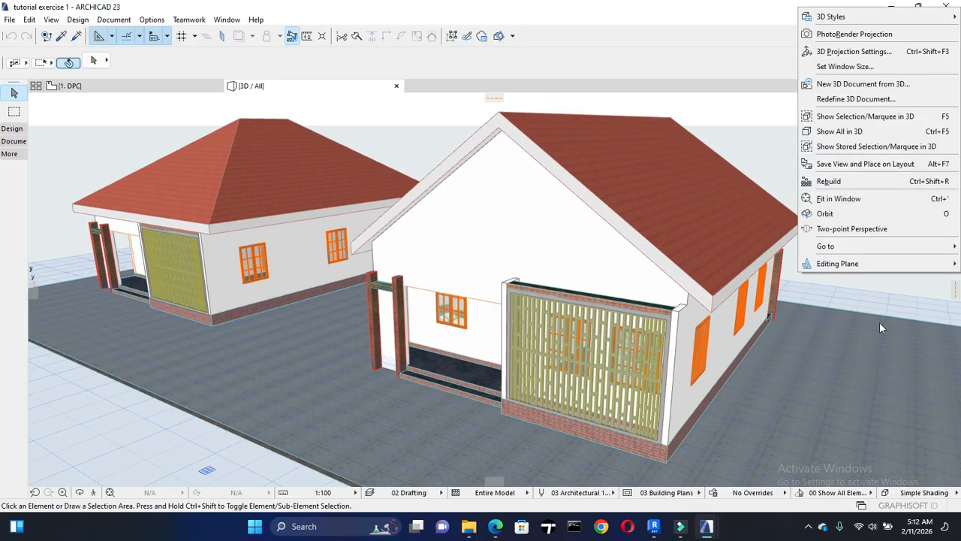
pyautogui.click(875, 214)
pyautogui.moveTo(806, 328); pyautogui.dragTo(753, 304)
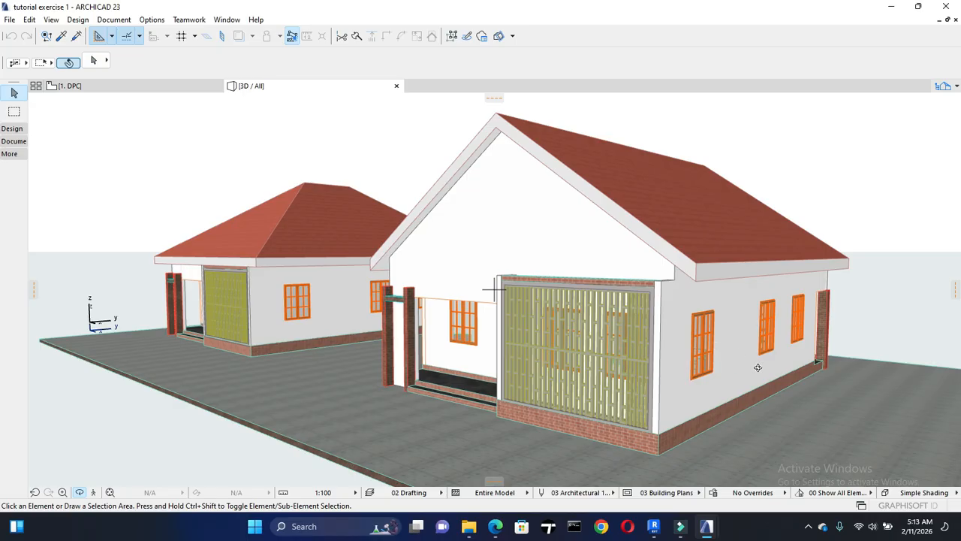
pyautogui.press('Escape')
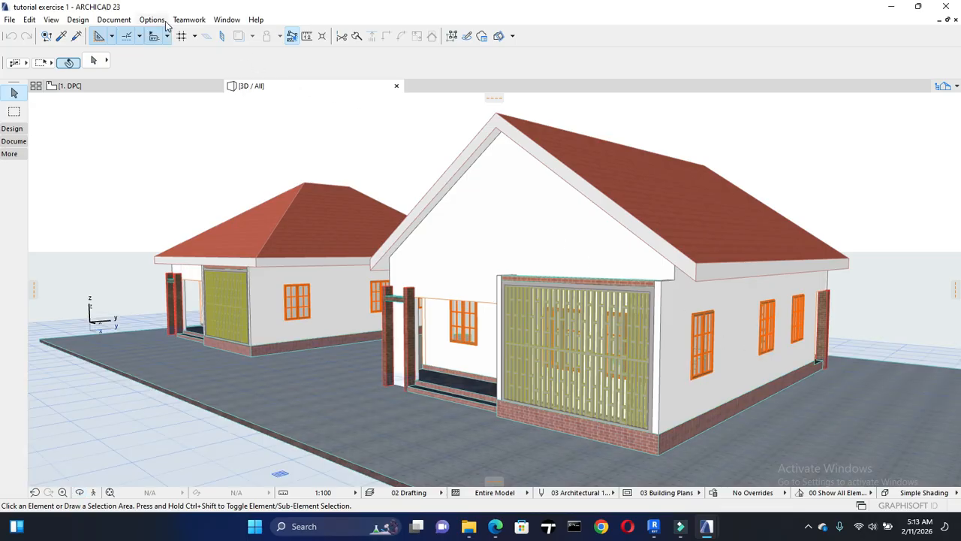
# Step: Create a new complex profile named Wall 1 in the Profile Manager
pyautogui.click(151, 20)
pyautogui.moveTo(195, 84)
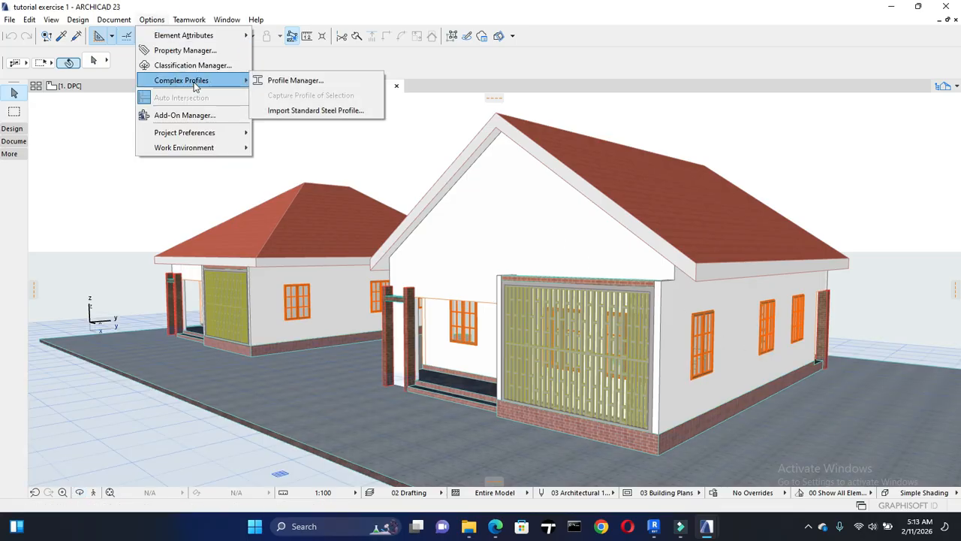
pyautogui.click(304, 80)
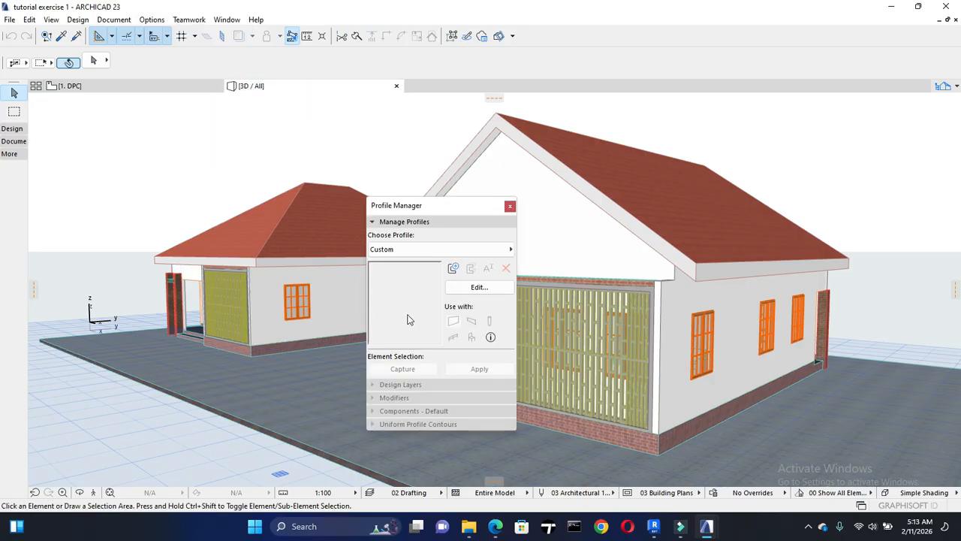
pyautogui.click(454, 269)
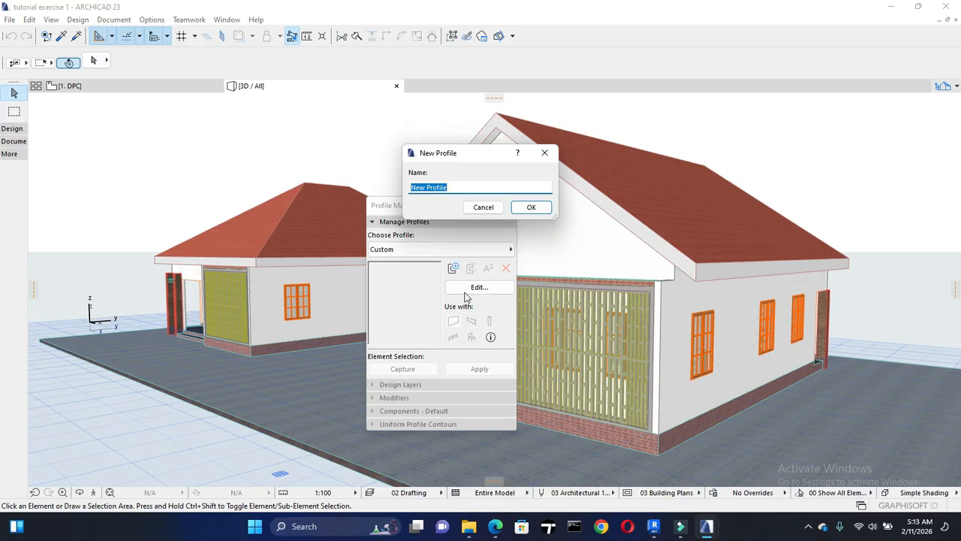
pyautogui.write('Wall 1')
pyautogui.click(533, 210)
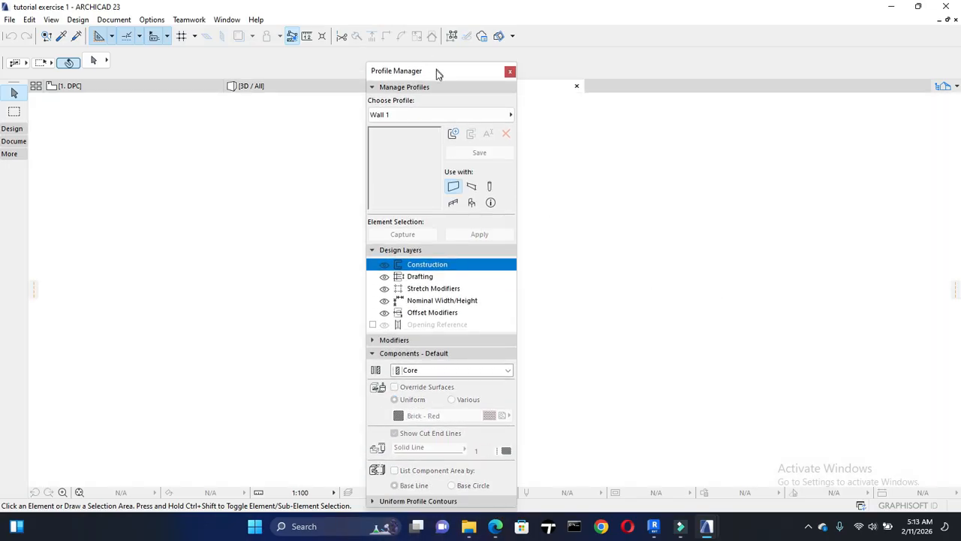
# Step: Move the Profile Manager clear of the profile origin in the Wall 1 editor, keeping its settings accessible
pyautogui.moveTo(436, 69); pyautogui.dragTo(921, 233)
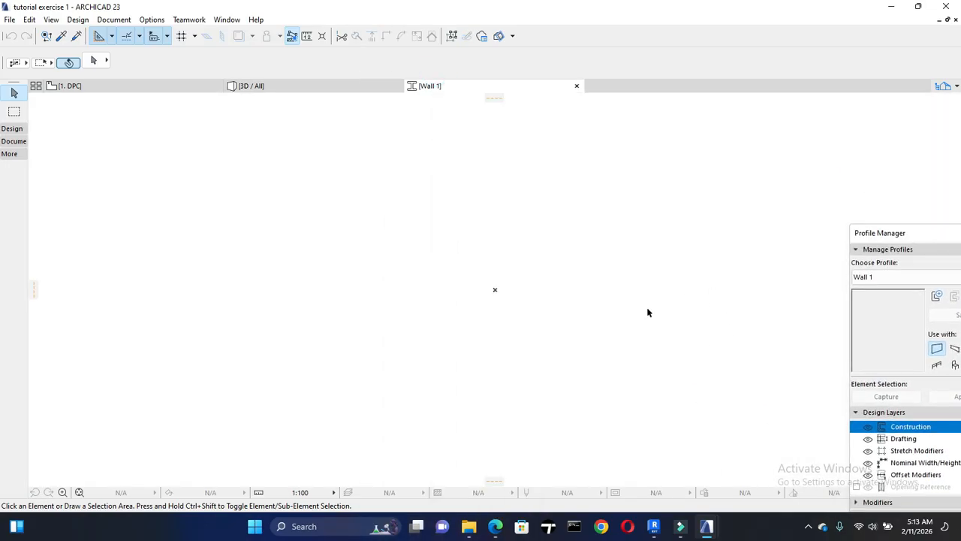
pyautogui.moveTo(593, 320); pyautogui.dragTo(555, 345, button='middle')
pyautogui.moveTo(477, 330); pyautogui.dragTo(500, 297, button='middle')
pyautogui.moveTo(404, 380); pyautogui.dragTo(477, 341, button='middle')
pyautogui.moveTo(923, 239); pyautogui.dragTo(813, 122)
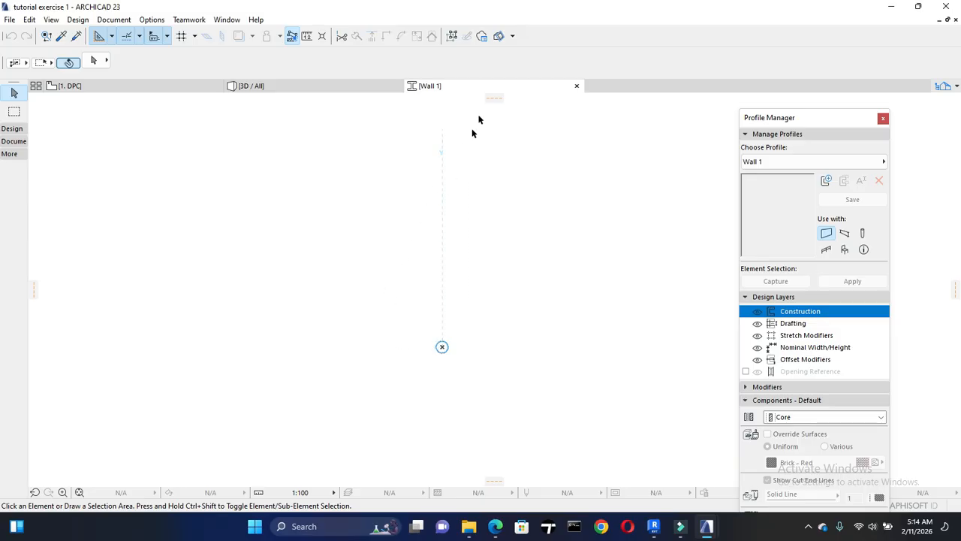
pyautogui.moveTo(433, 355); pyautogui.dragTo(429, 403, button='middle')
# Step: Draw a rectangular Brick - Structural fill 150 wide and 3000 high from the profile origin as the wall core
pyautogui.click(18, 141)
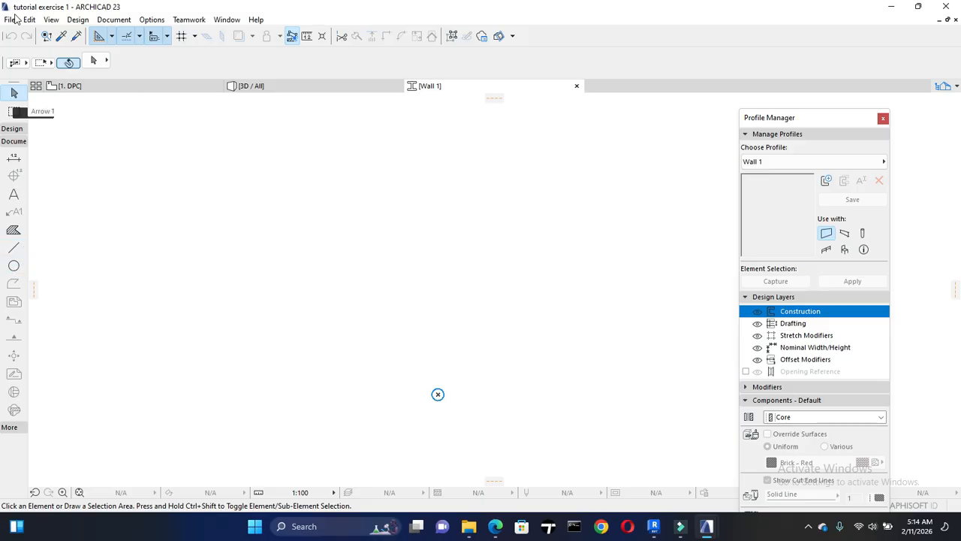
pyautogui.click(12, 129)
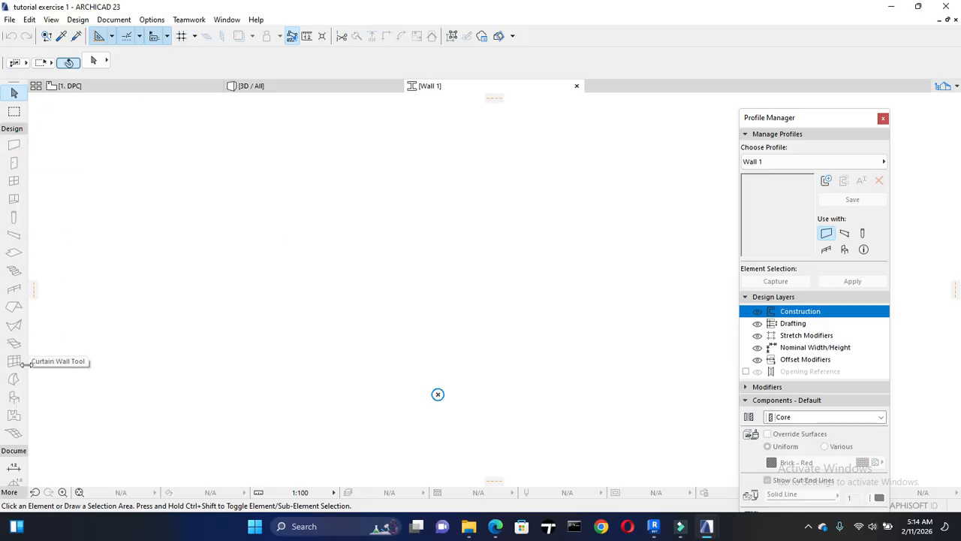
pyautogui.click(12, 130)
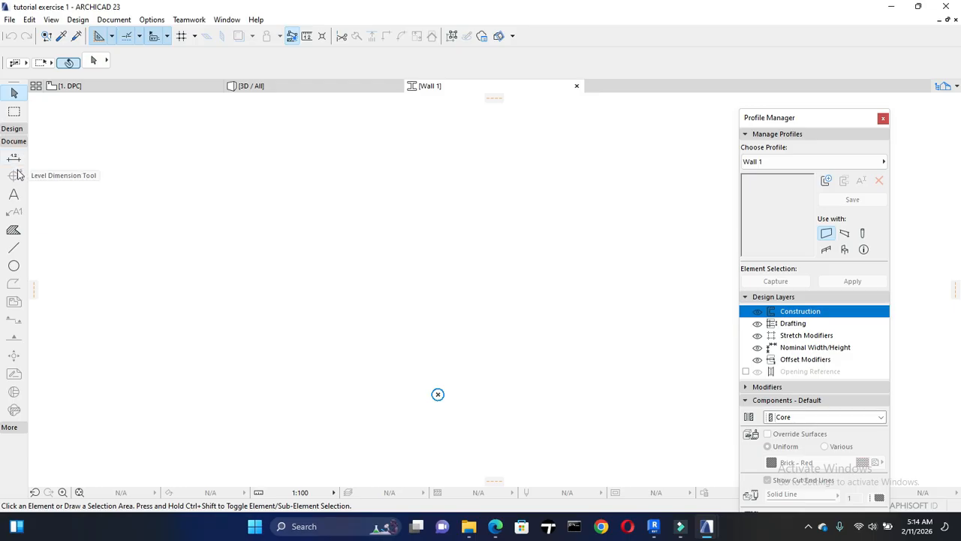
pyautogui.click(14, 230)
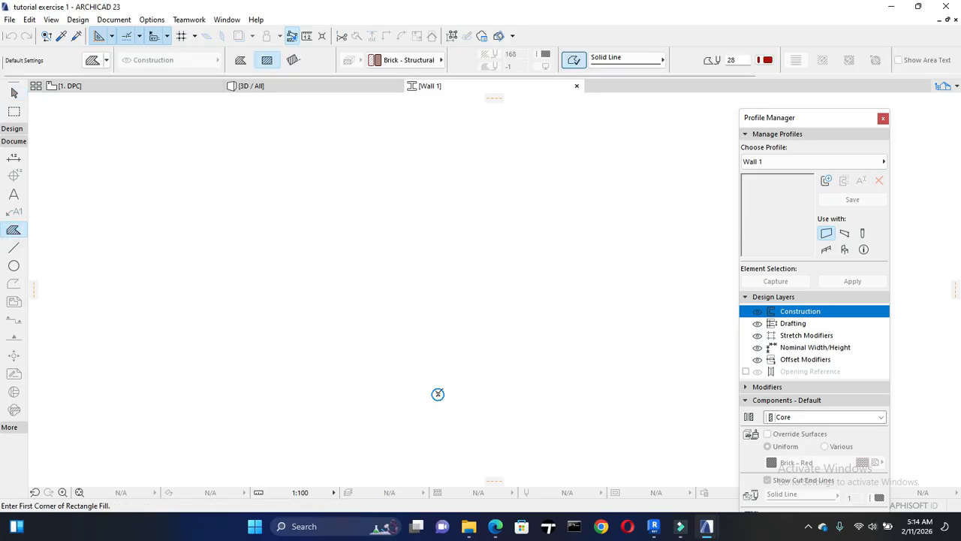
pyautogui.click(438, 394)
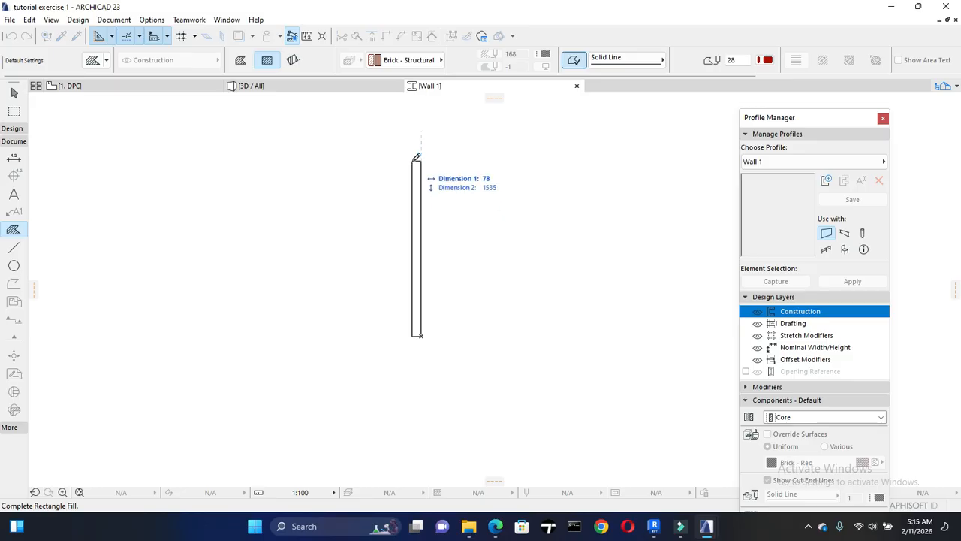
pyautogui.write('150')
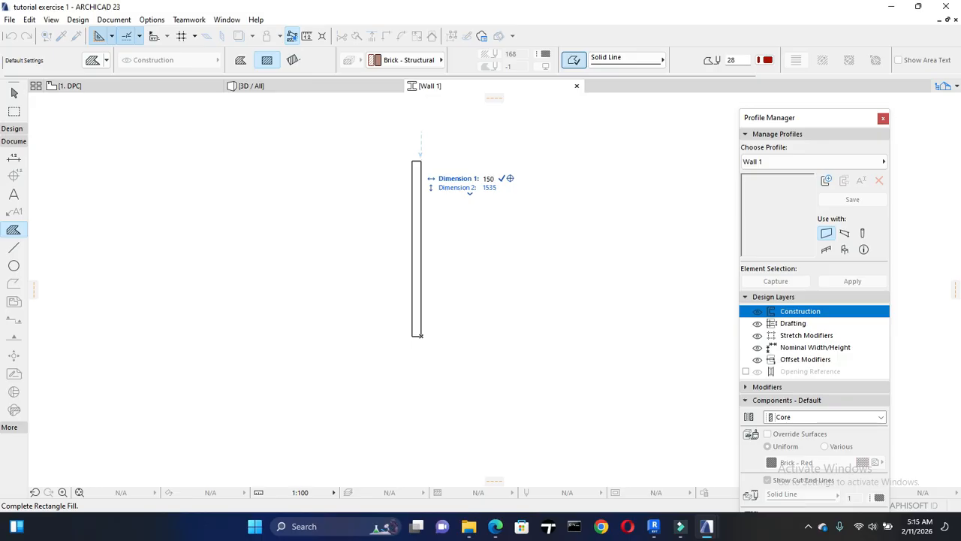
pyautogui.press('Tab')
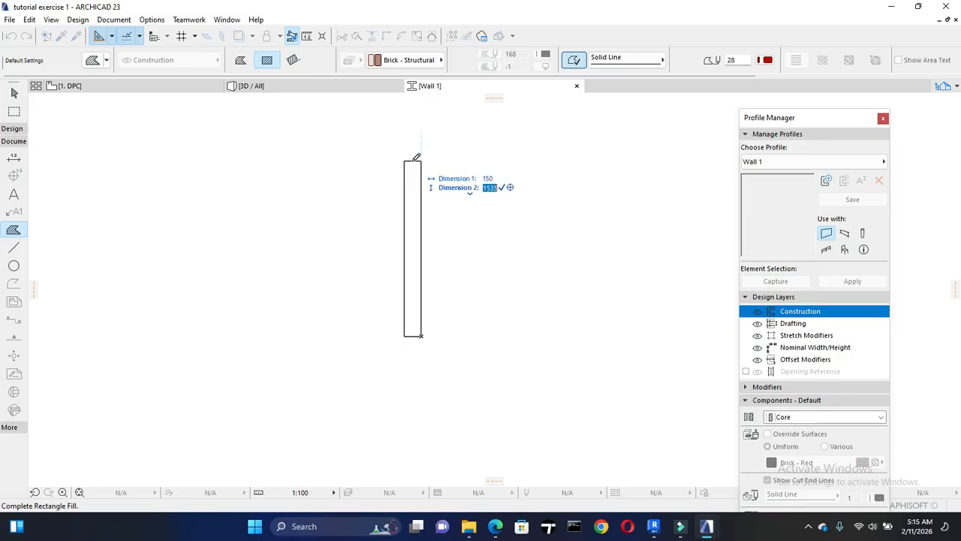
pyautogui.write('3000')
pyautogui.press('Return')
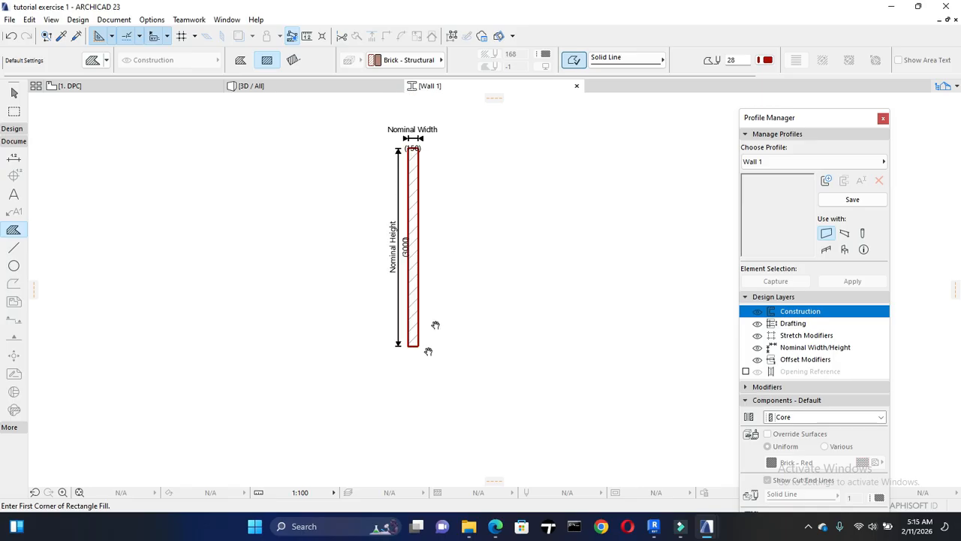
pyautogui.scroll(-1, 441, 363)
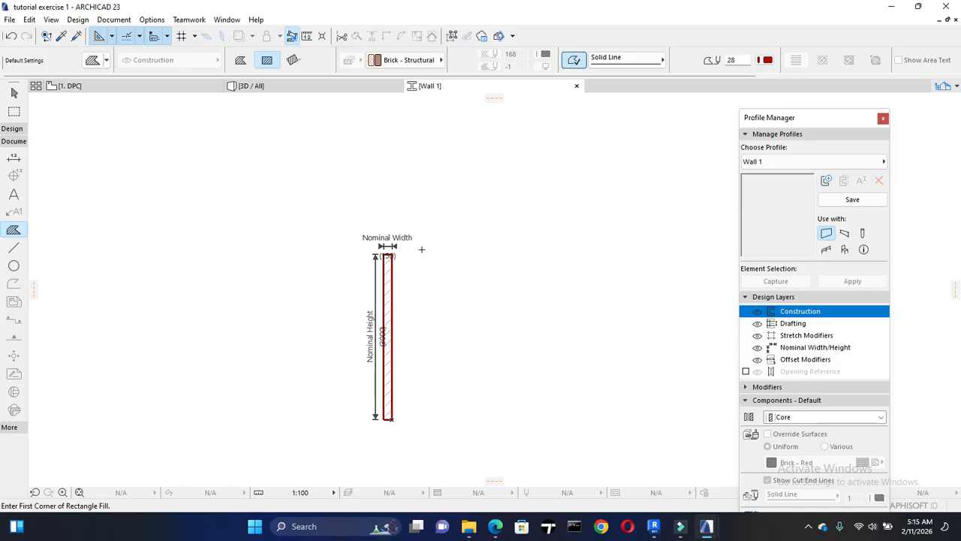
pyautogui.scroll(3, 400, 309)
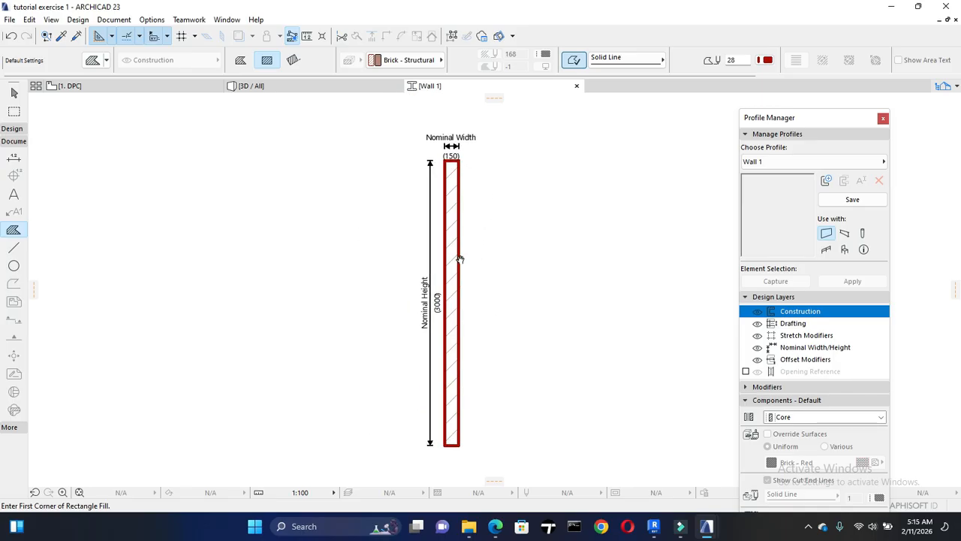
pyautogui.press('Escape')
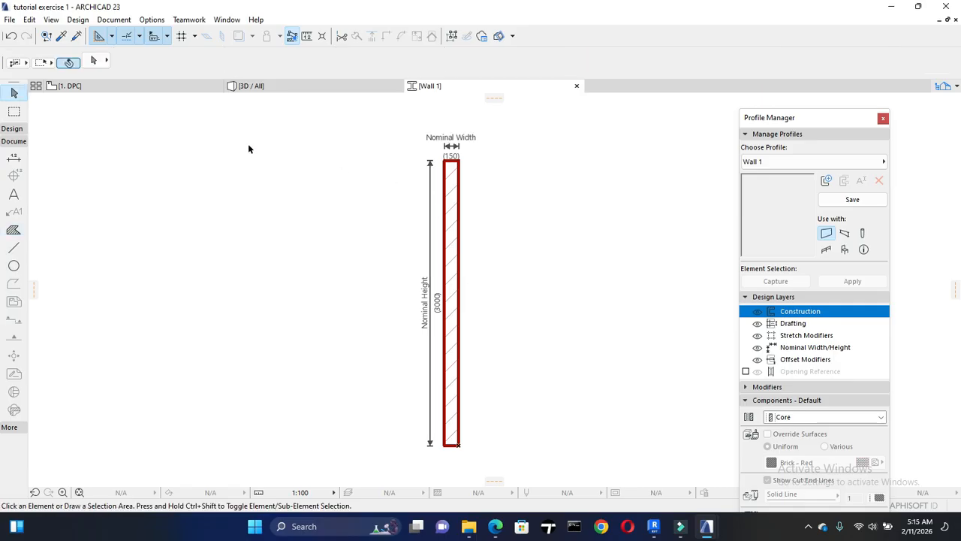
# Step: Compare the tutorial house's walls in 3D with the finished walls in the mirrored design project
pyautogui.click(105, 85)
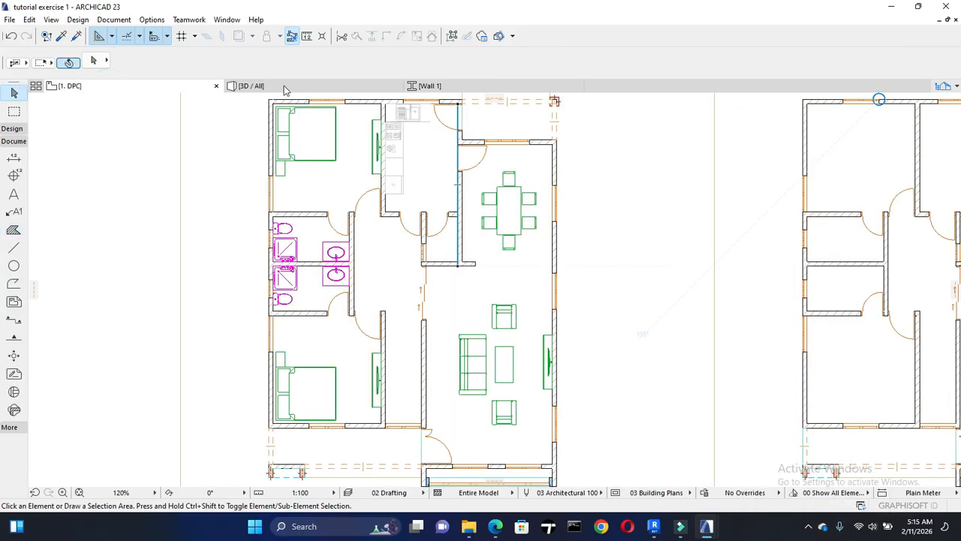
pyautogui.click(284, 87)
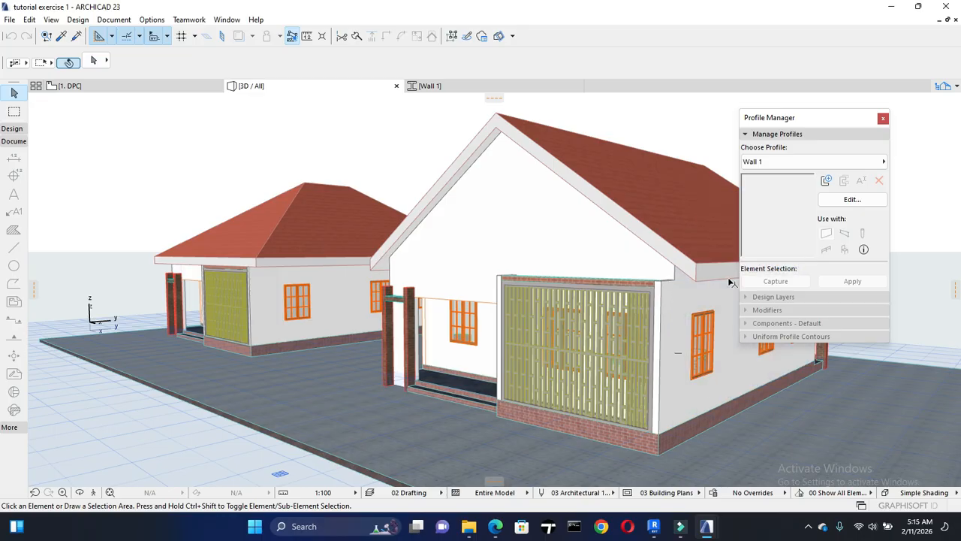
pyautogui.moveTo(705, 530)
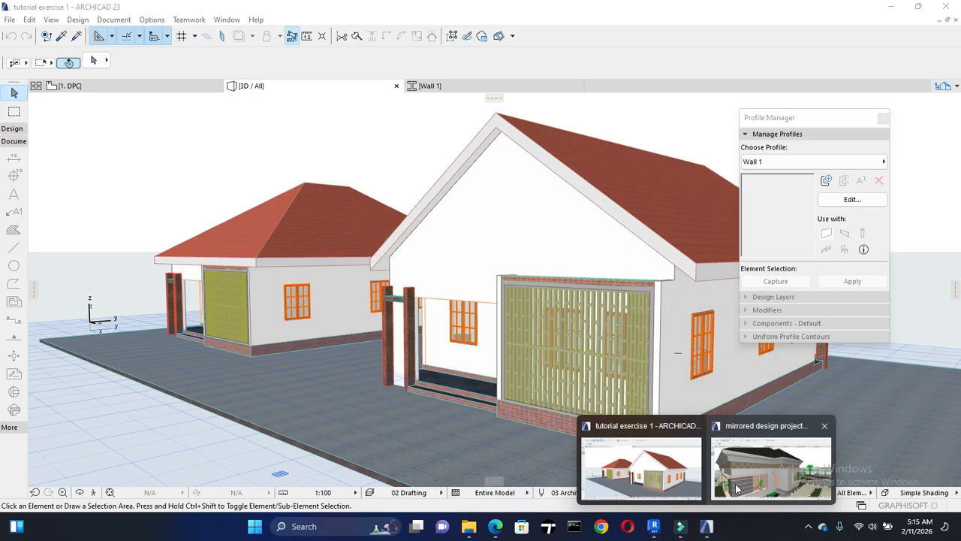
pyautogui.click(737, 477)
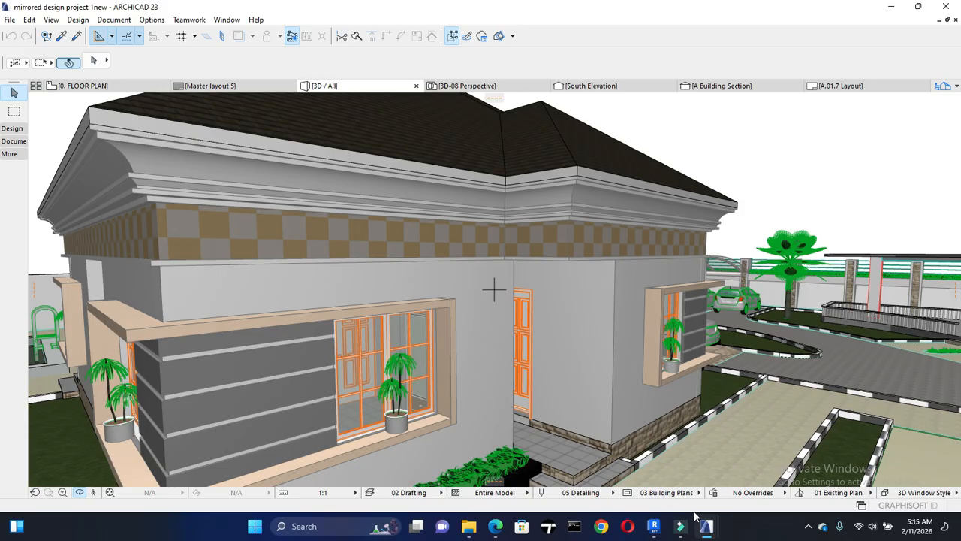
pyautogui.moveTo(703, 528)
pyautogui.click(642, 466)
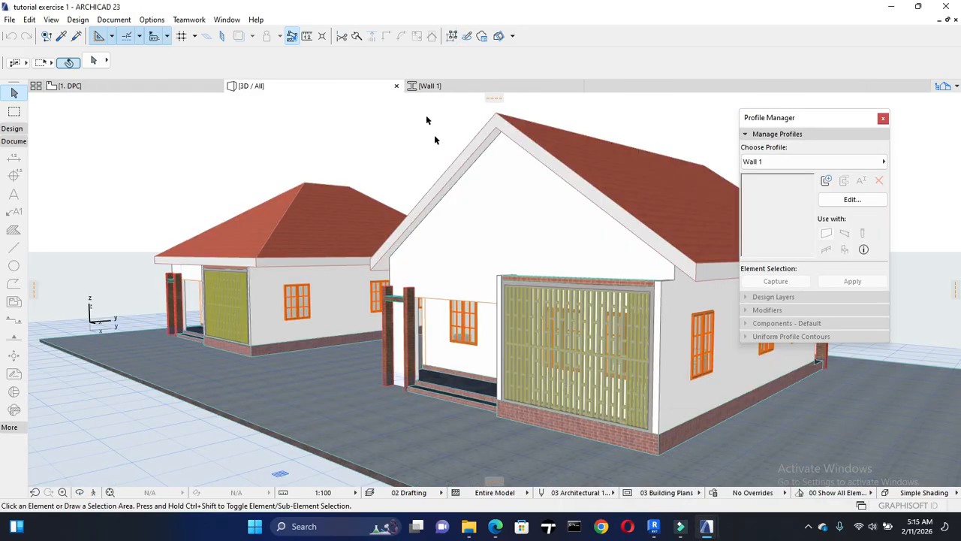
# Step: Return to the Wall 1 profile, select the wall core fill and set its building material to Brick
pyautogui.click(444, 89)
pyautogui.click(462, 358)
pyautogui.click(461, 364)
pyautogui.click(457, 372)
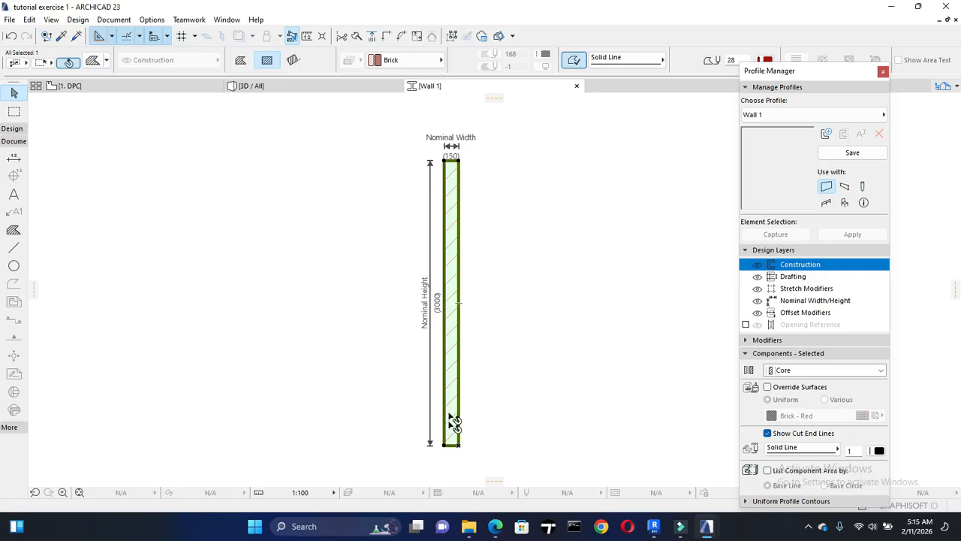
# Step: Subtract a rectangular recess 50 wide from the core's lower outer corner, rising to about two-fifths of the wall height
pyautogui.scroll(2, 463, 380)
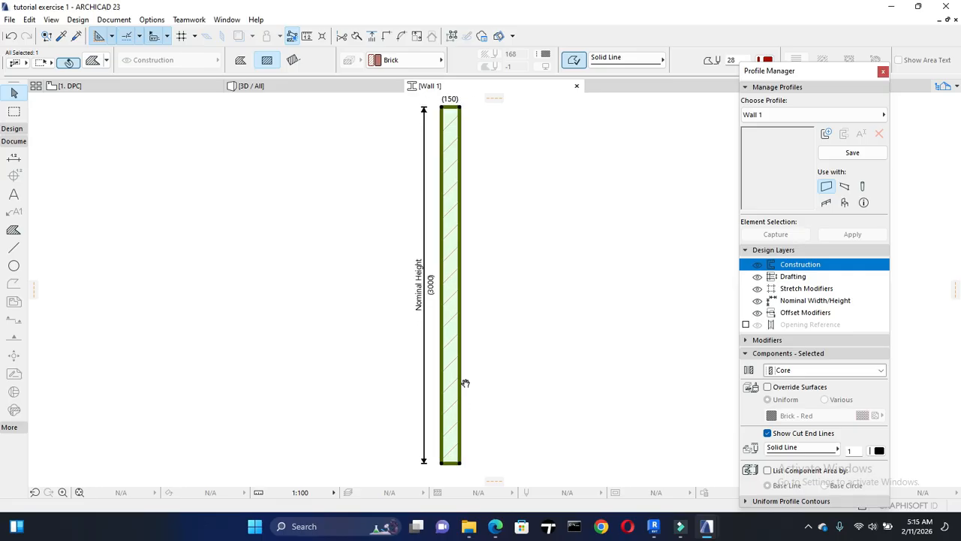
pyautogui.click(445, 343)
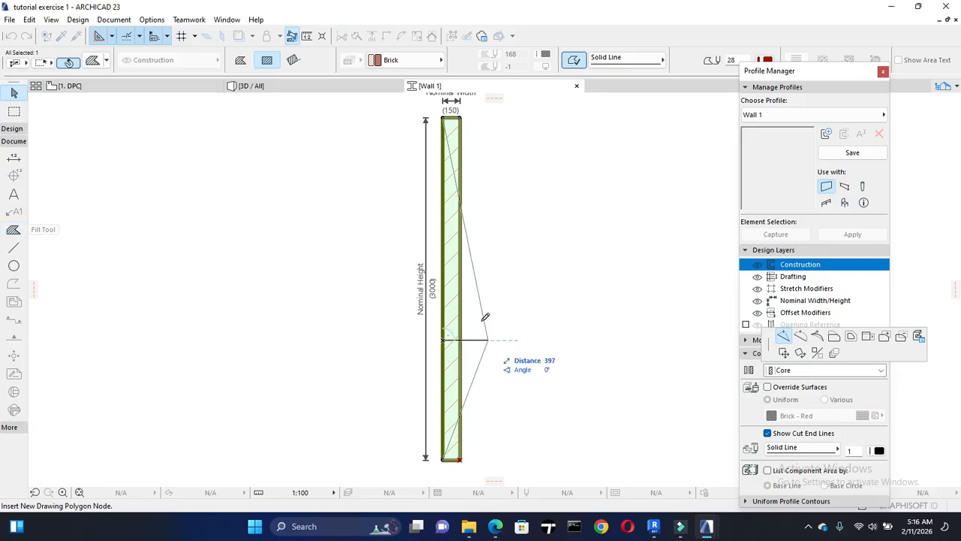
pyautogui.click(900, 335)
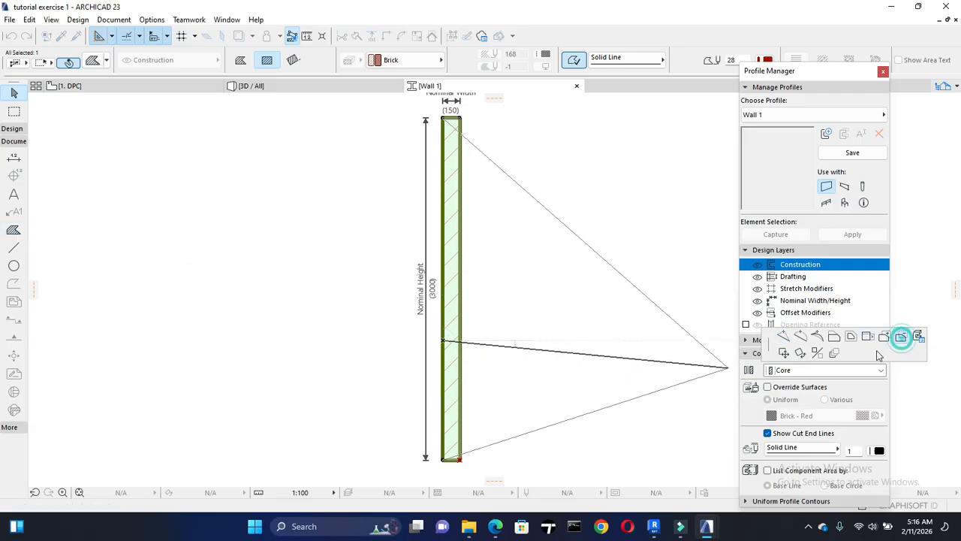
pyautogui.click(442, 459)
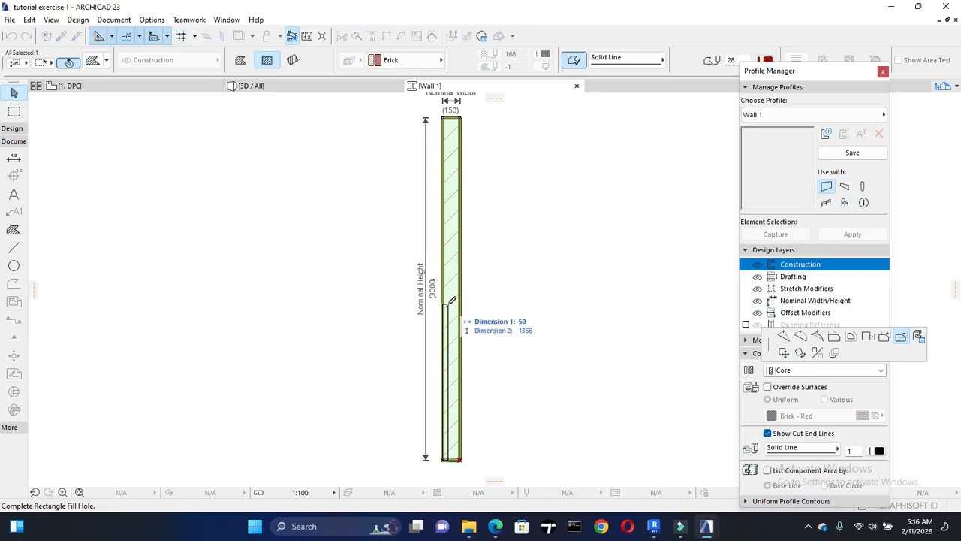
pyautogui.write('4')
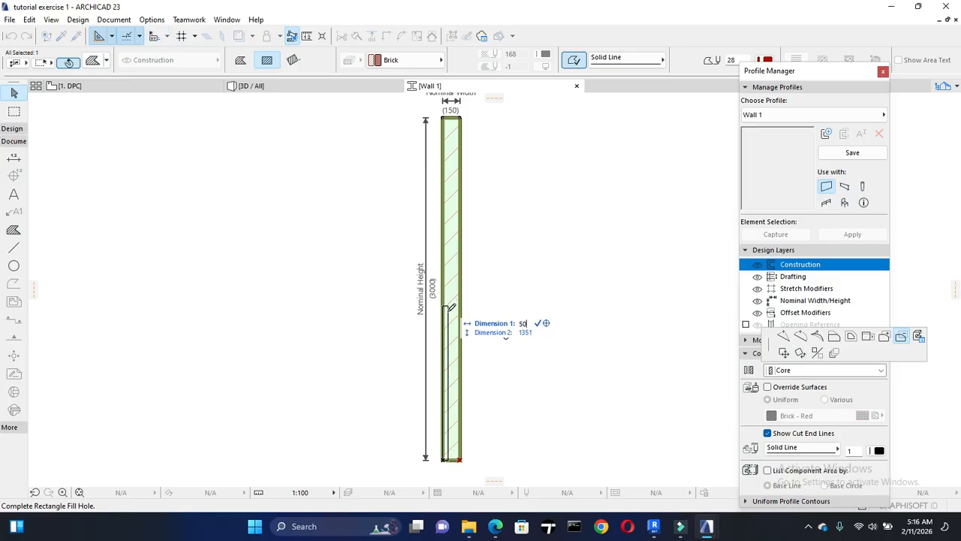
pyautogui.press('Tab')
pyautogui.write('1')
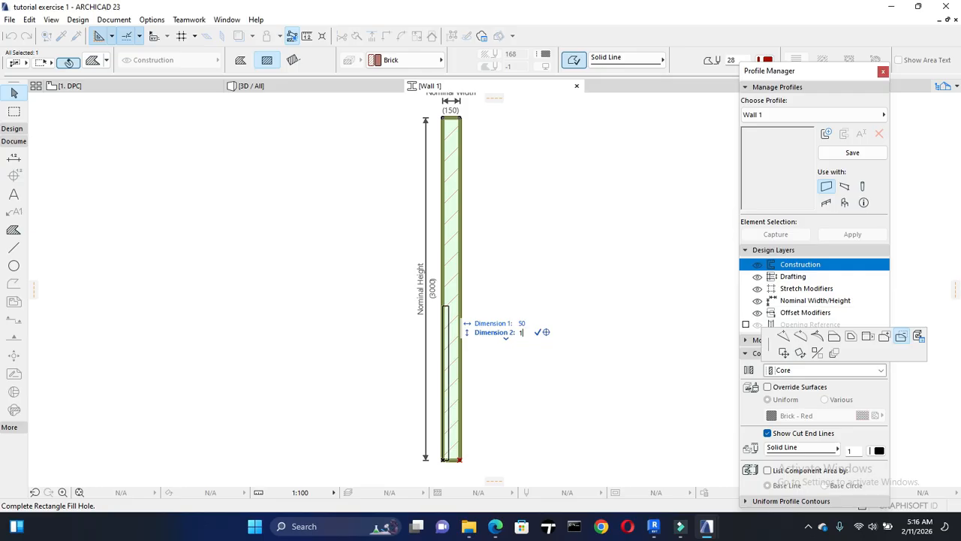
pyautogui.press('Return')
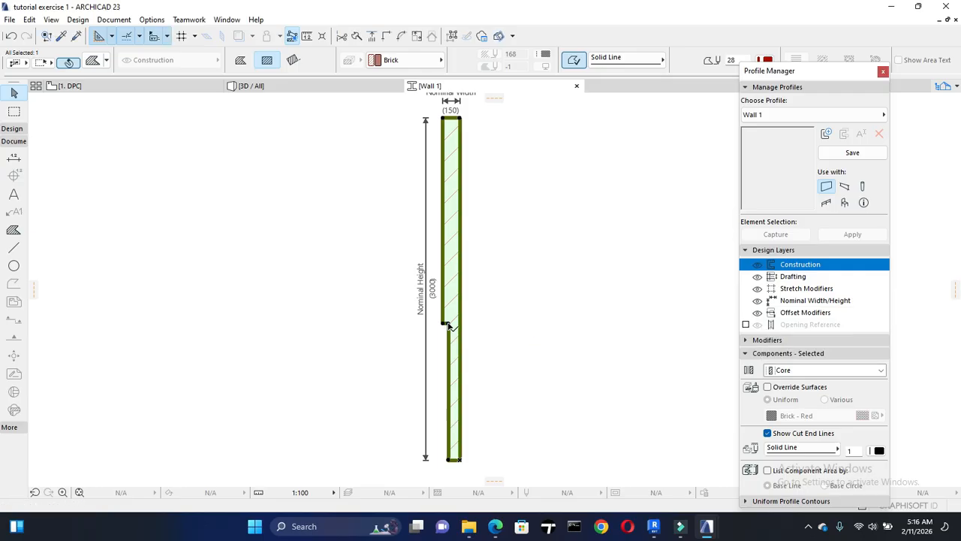
pyautogui.click(475, 386)
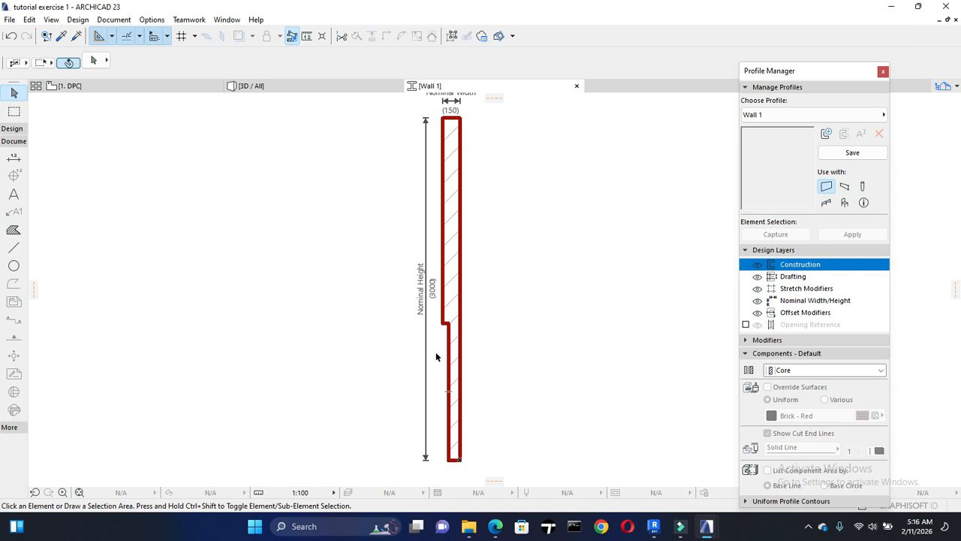
# Step: Fill the recess at the core's lower outer side with a rectangular fill using the Tile - Wall building material
pyautogui.click(14, 231)
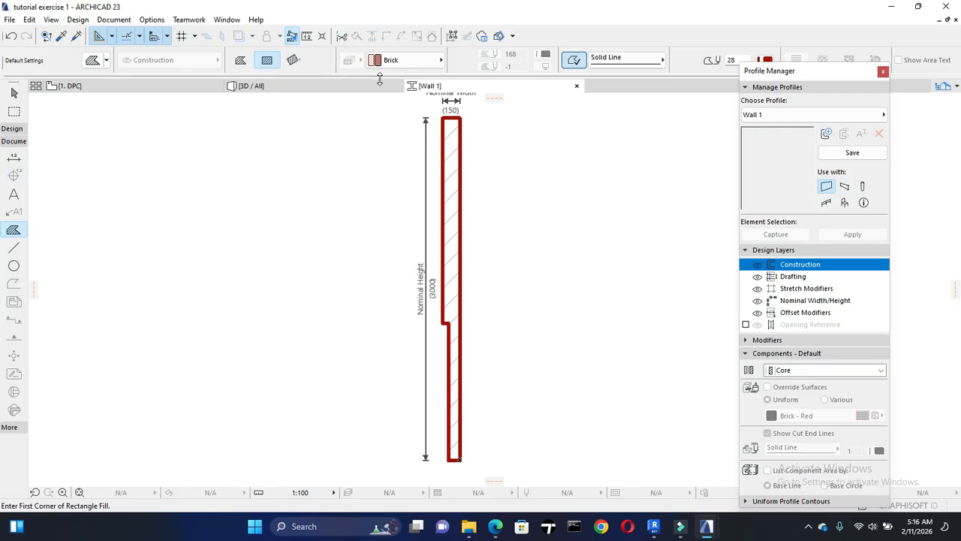
pyautogui.click(403, 62)
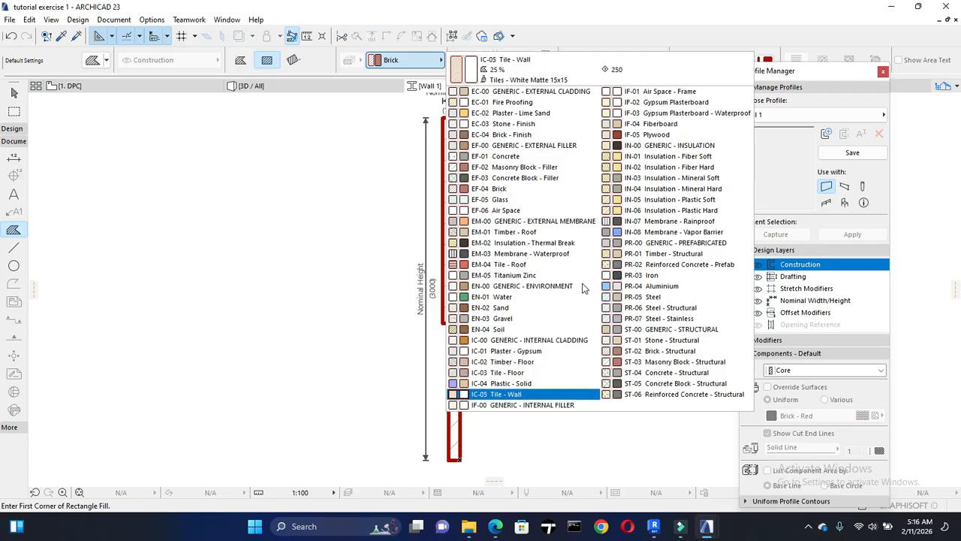
pyautogui.click(538, 392)
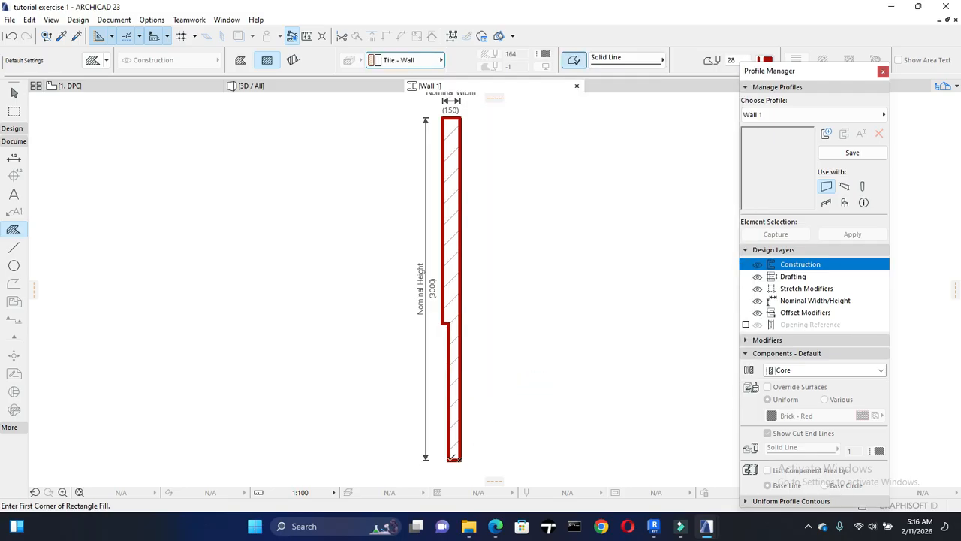
pyautogui.click(454, 459)
pyautogui.click(443, 324)
pyautogui.scroll(2, 445, 335)
pyautogui.scroll(-2, 467, 317)
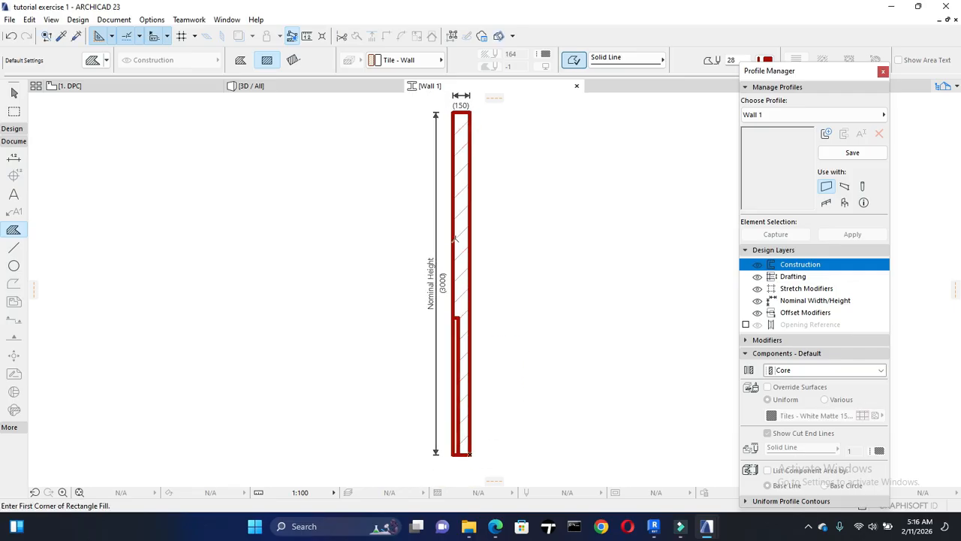
pyautogui.scroll(2, 455, 356)
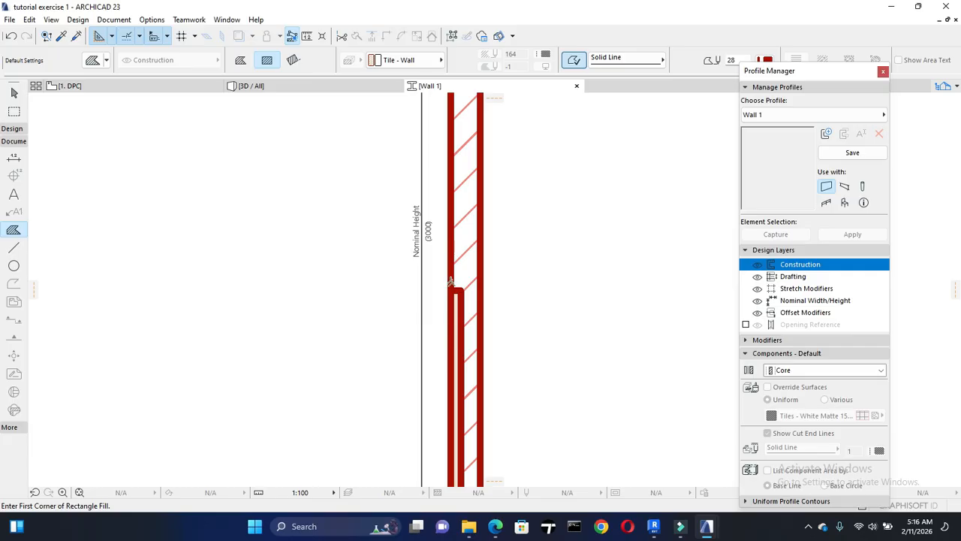
pyautogui.scroll(2, 451, 282)
pyautogui.press('Escape')
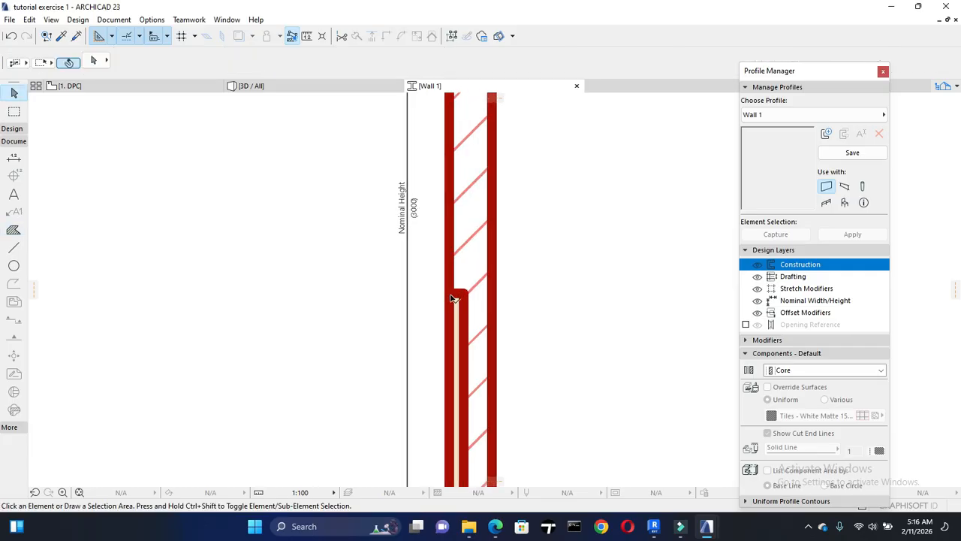
# Step: Draw a small Tile - Wall rectangular fill projecting 50 outward from the core face, just above the tile-filled recess
pyautogui.click(14, 229)
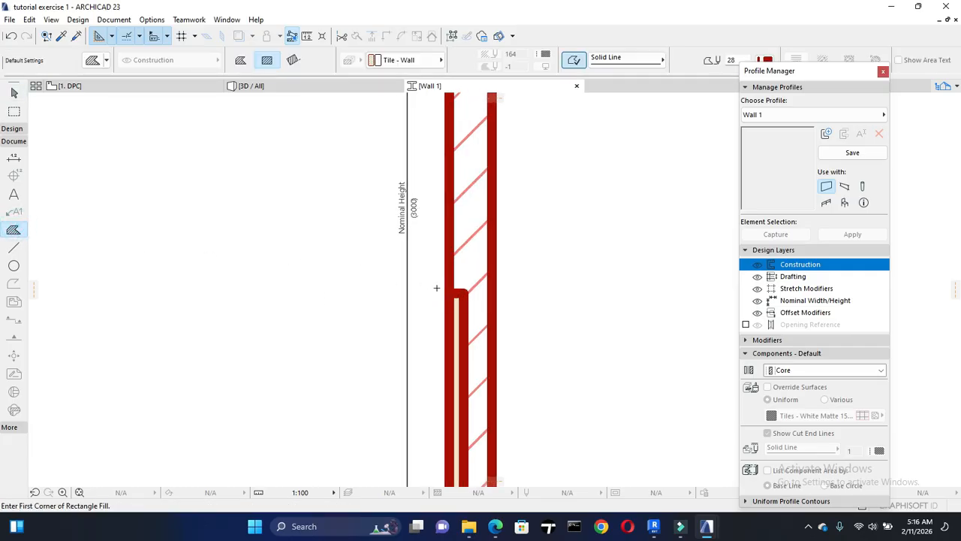
pyautogui.click(450, 292)
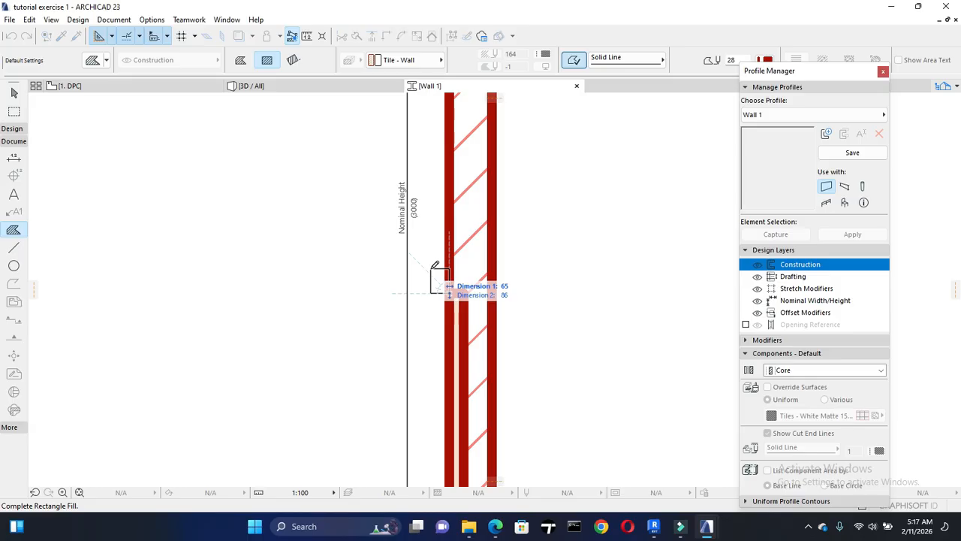
pyautogui.write('50')
pyautogui.press('Tab')
pyautogui.write('1')
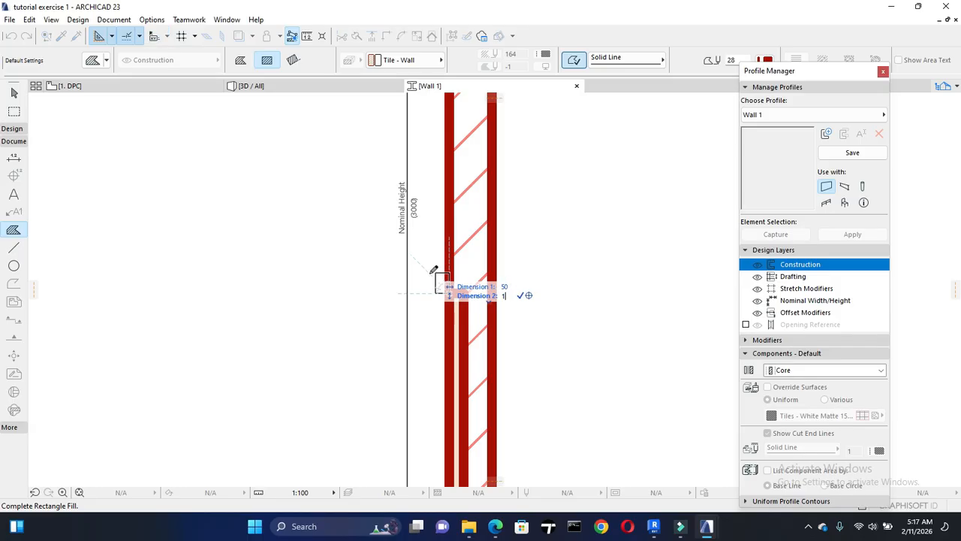
pyautogui.press('Return')
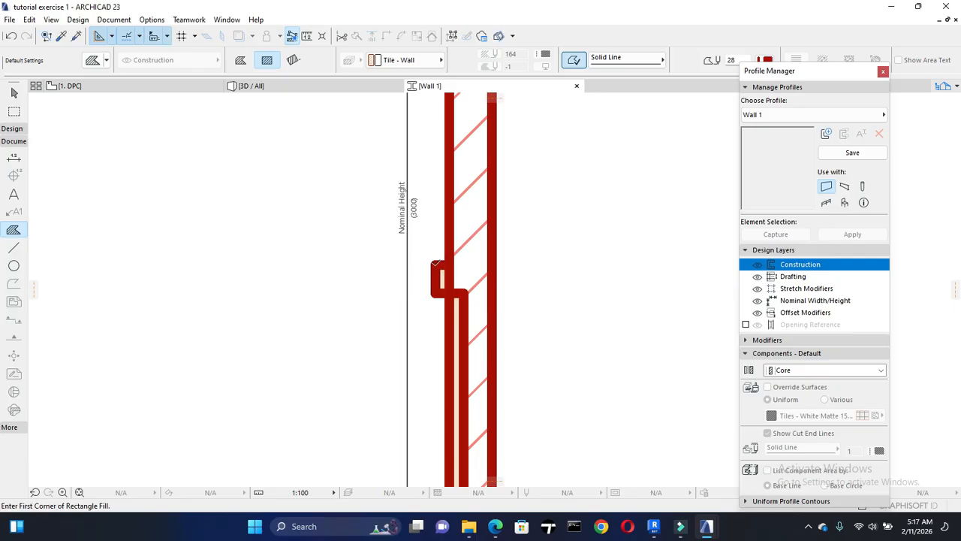
# Step: Set the building material of the projecting band above the recess to GENERIC - INTERNAL FILLER
pyautogui.press('Escape')
pyautogui.click(439, 284)
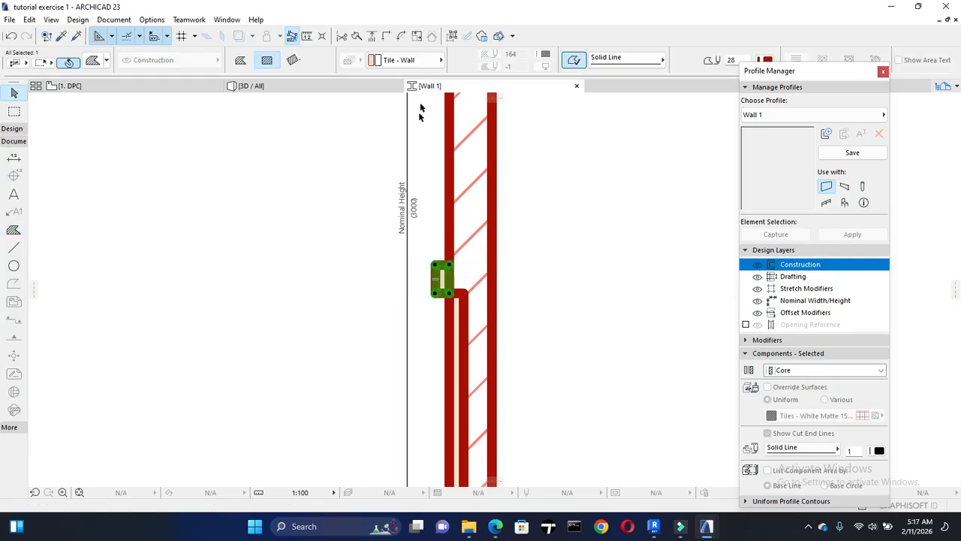
pyautogui.click(413, 63)
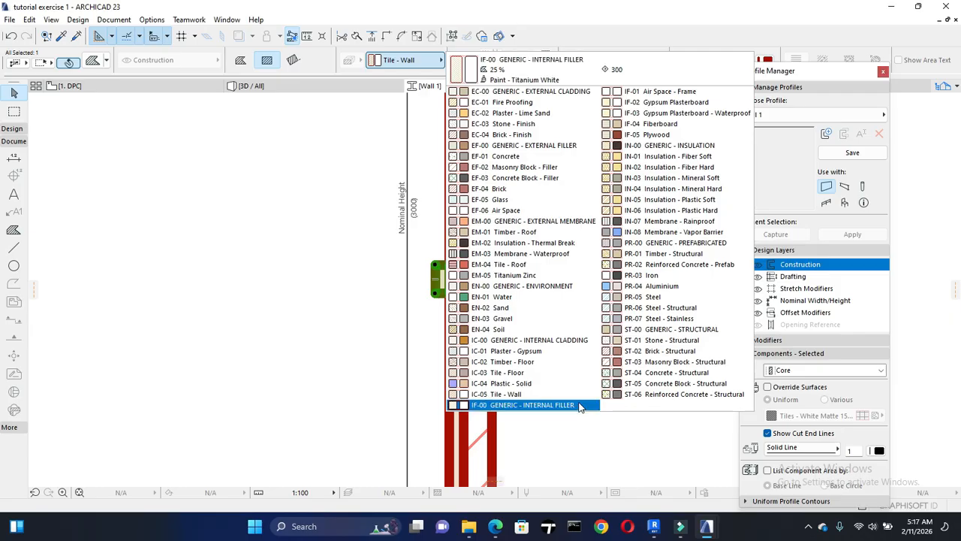
pyautogui.click(578, 405)
pyautogui.click(587, 399)
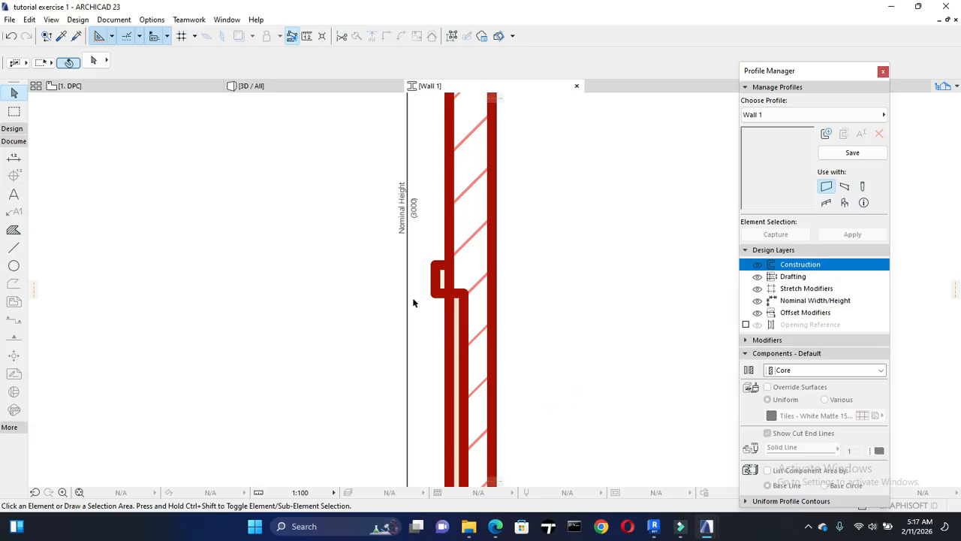
pyautogui.click(436, 293)
pyautogui.click(534, 301)
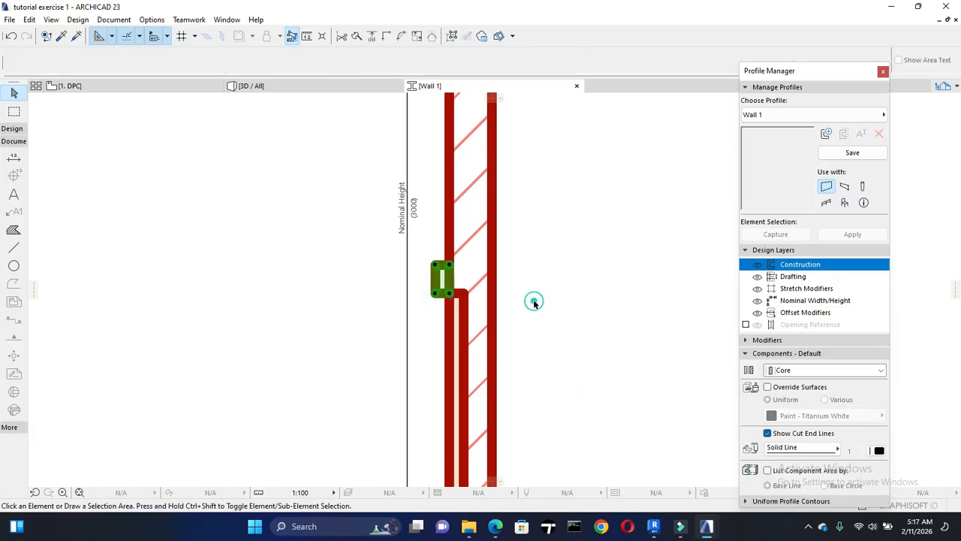
# Step: Select the brick core fill and override its surfaces uniformly, trying Paint - Glossy White and settling on Paint - Titanium White
pyautogui.click(492, 276)
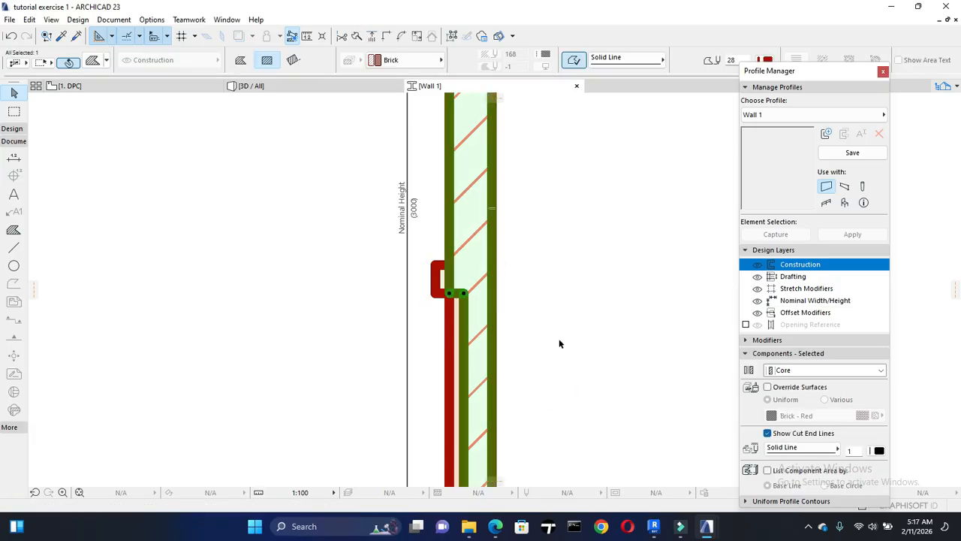
pyautogui.click(768, 388)
pyautogui.click(792, 418)
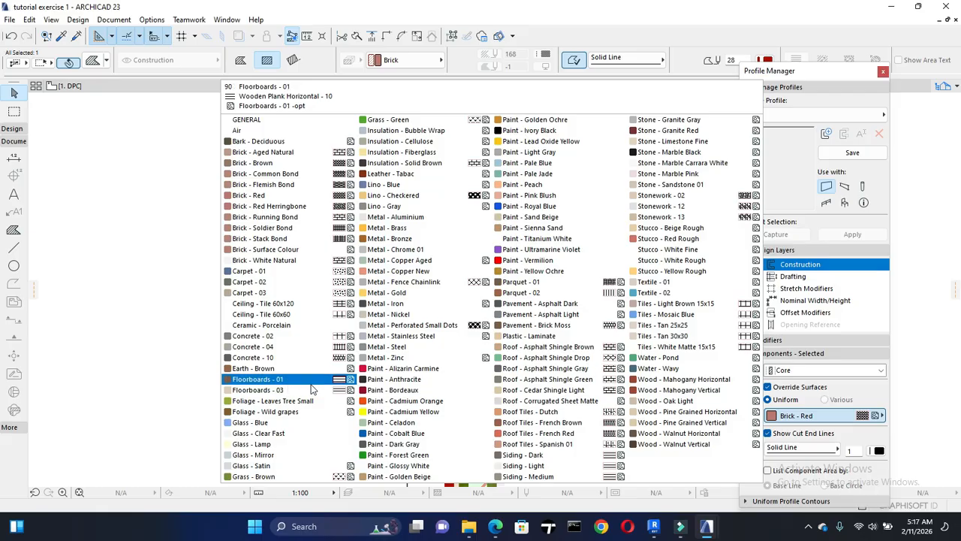
pyautogui.click(412, 466)
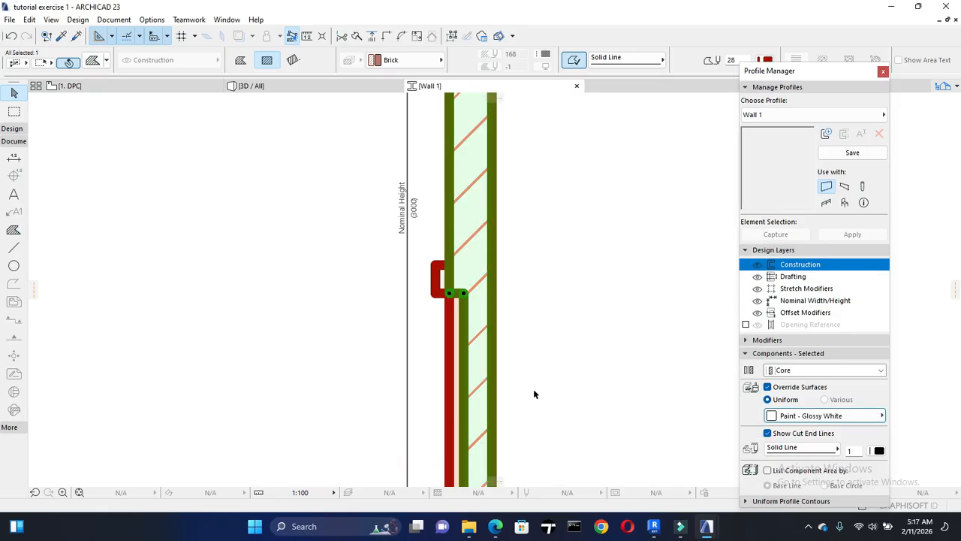
pyautogui.click(869, 415)
pyautogui.click(567, 238)
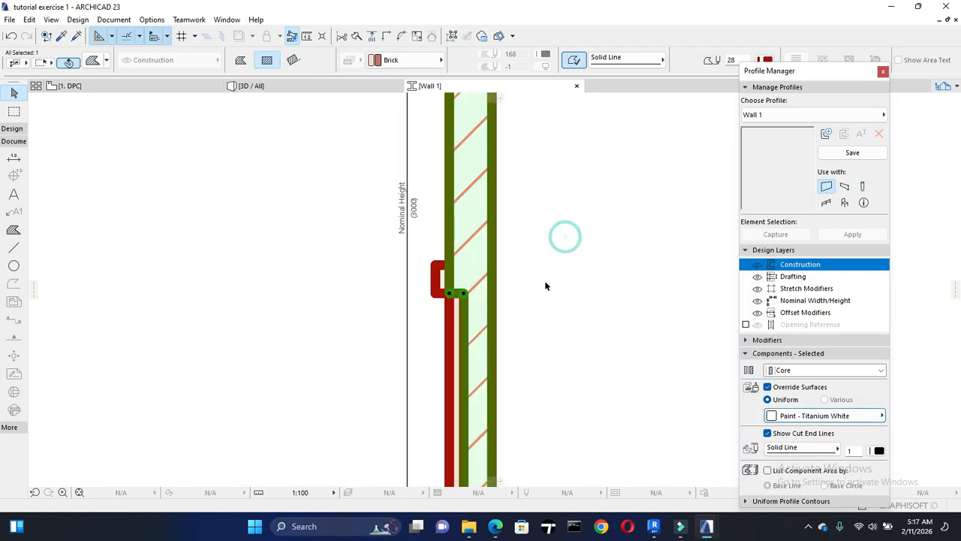
pyautogui.click(550, 325)
# Step: Override the surface of the Tile - Wall fill in the lower recess with Brick - Aged Natural
pyautogui.click(454, 363)
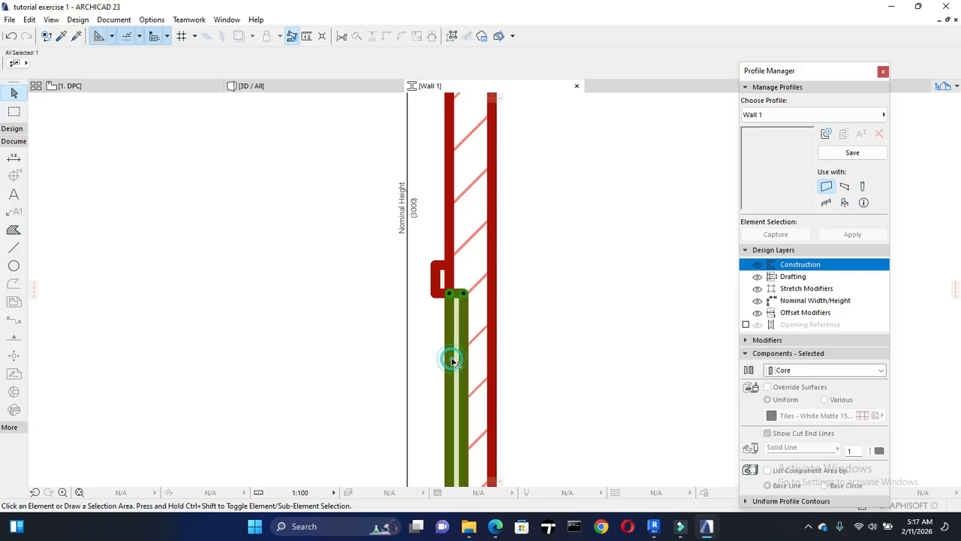
pyautogui.click(768, 387)
pyautogui.click(817, 415)
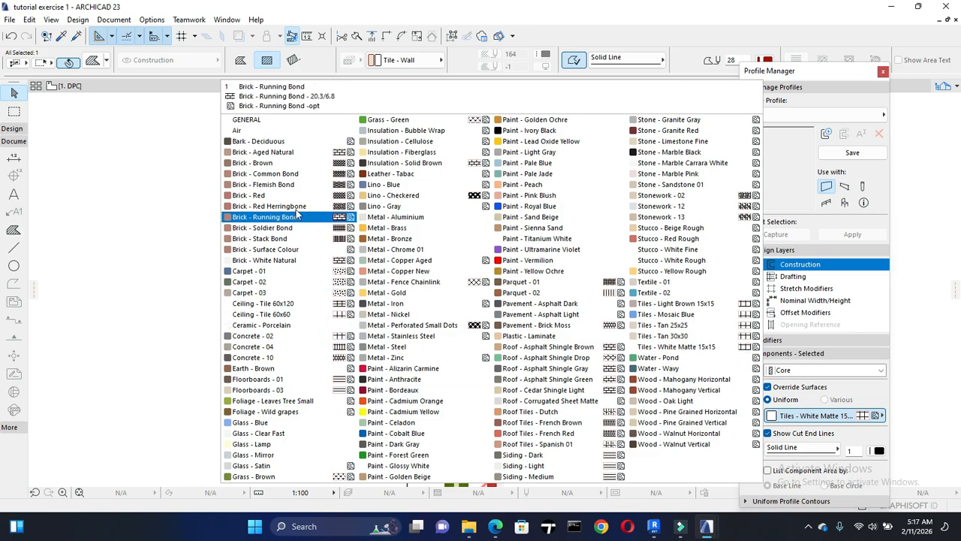
pyautogui.click(310, 152)
pyautogui.click(545, 378)
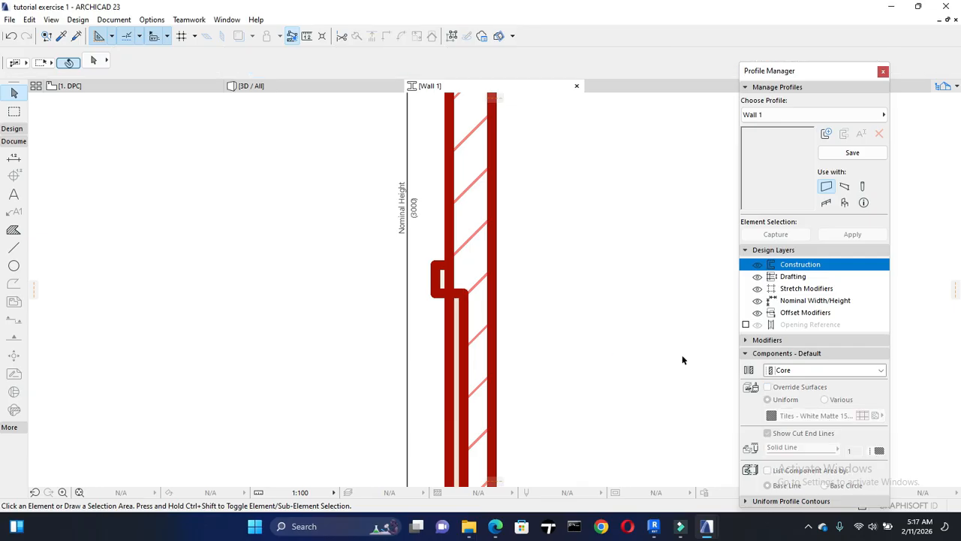
# Step: Override the surface of the projecting band with Paint - Glossy White
pyautogui.click(442, 278)
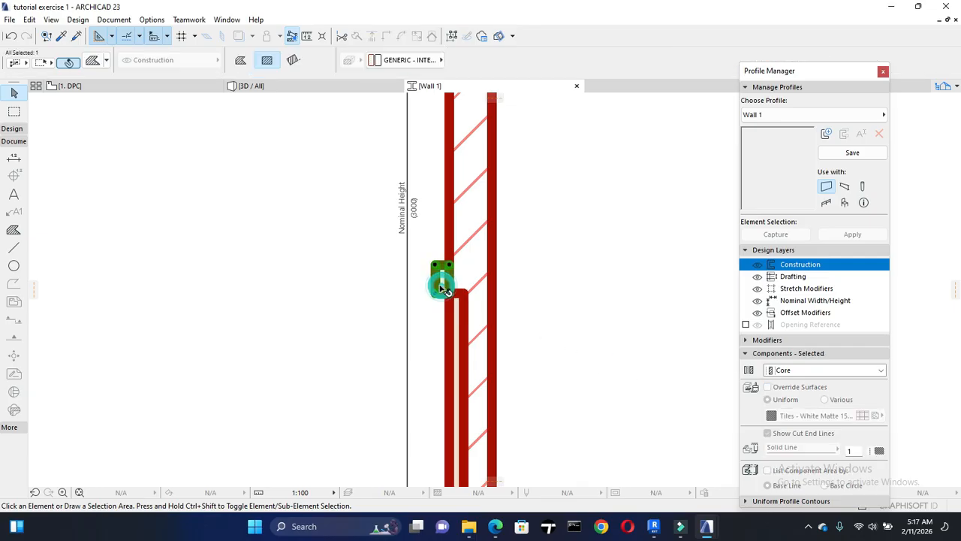
pyautogui.click(768, 388)
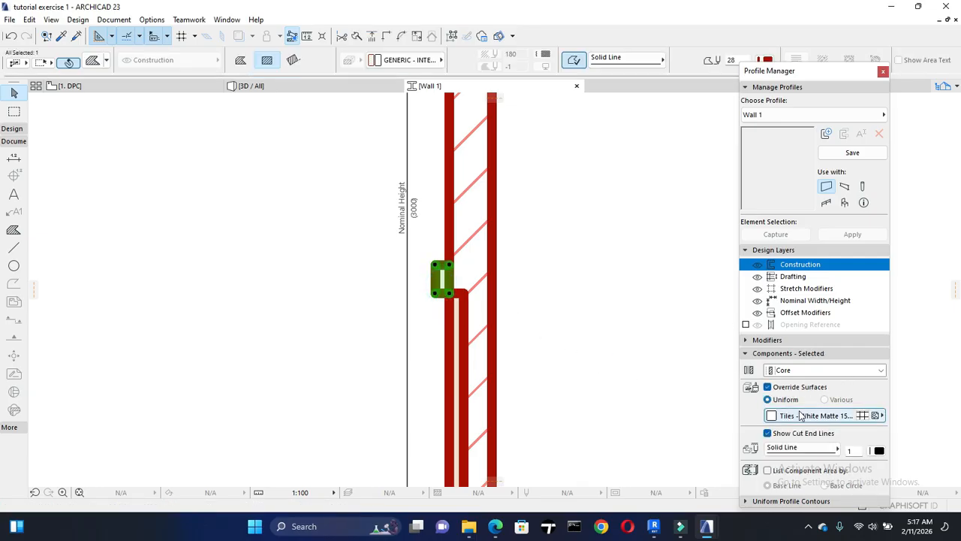
pyautogui.click(803, 415)
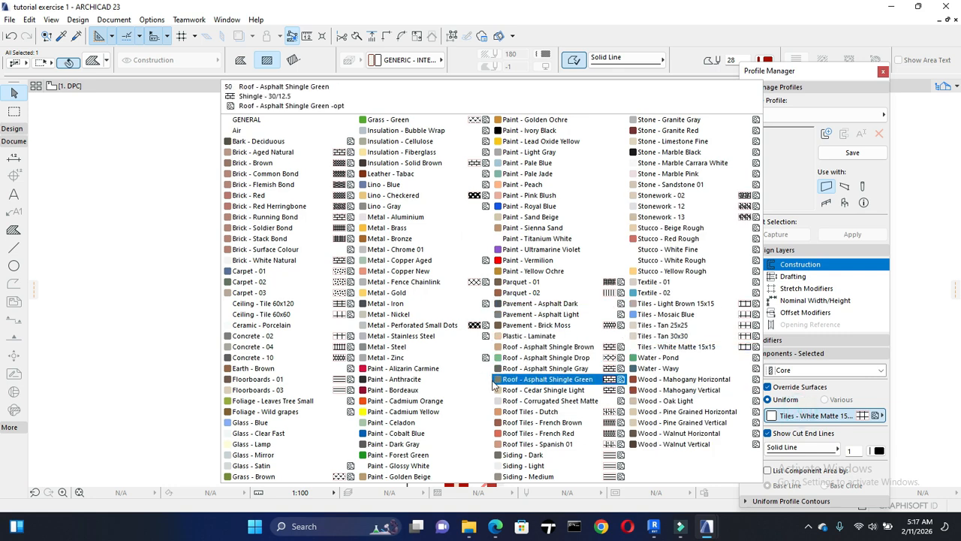
pyautogui.click(435, 466)
pyautogui.click(515, 385)
# Step: Change the brick core's surface override to Paint - Light Gray and save the Wall 1 profile
pyautogui.click(489, 255)
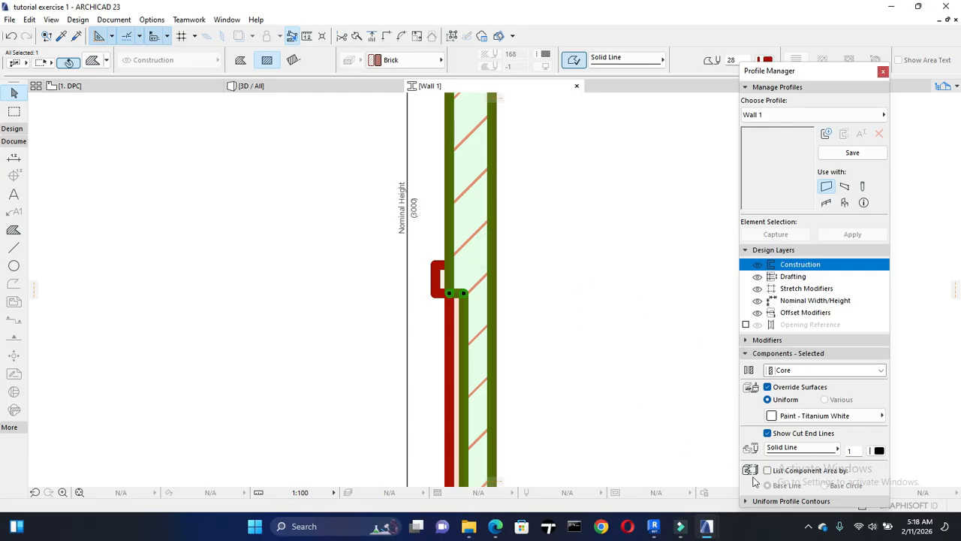
pyautogui.click(817, 415)
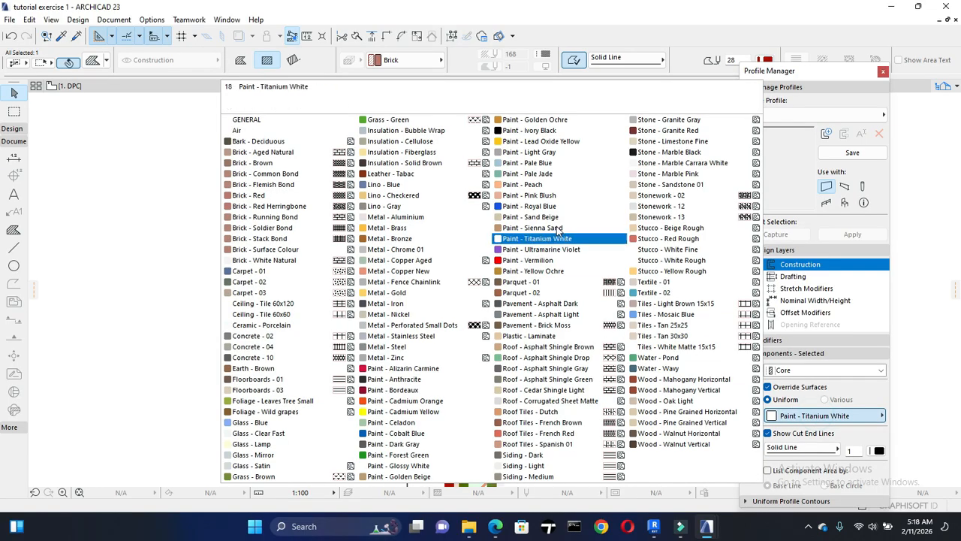
pyautogui.click(555, 154)
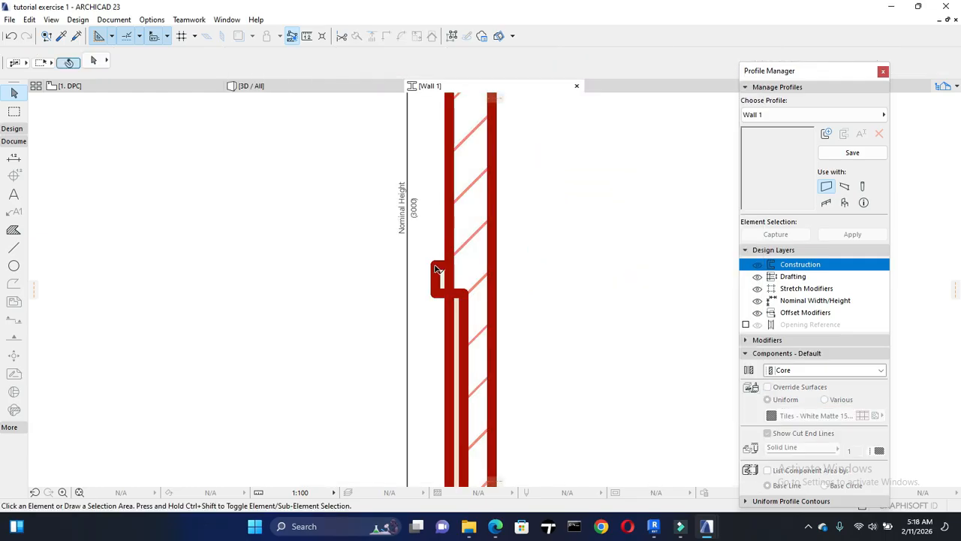
pyautogui.scroll(-3, 522, 324)
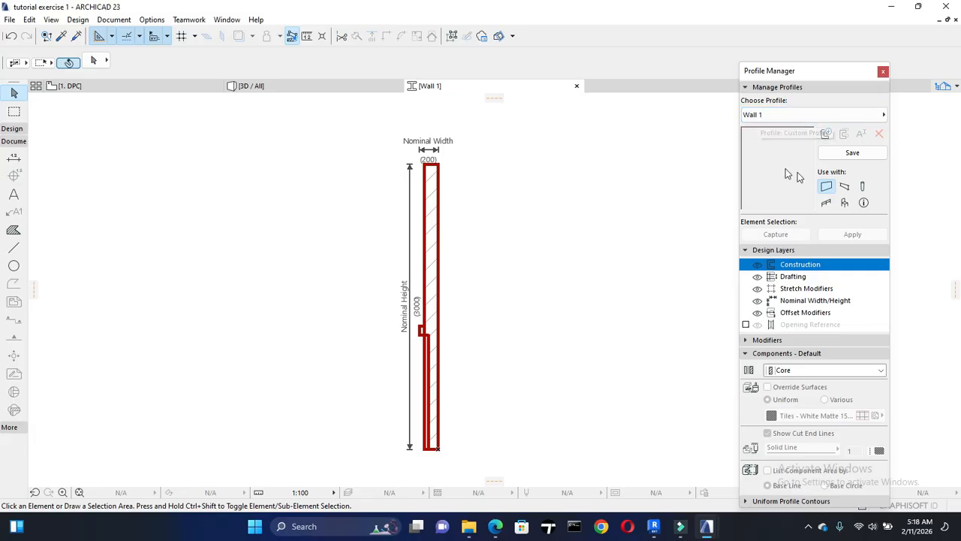
pyautogui.click(852, 153)
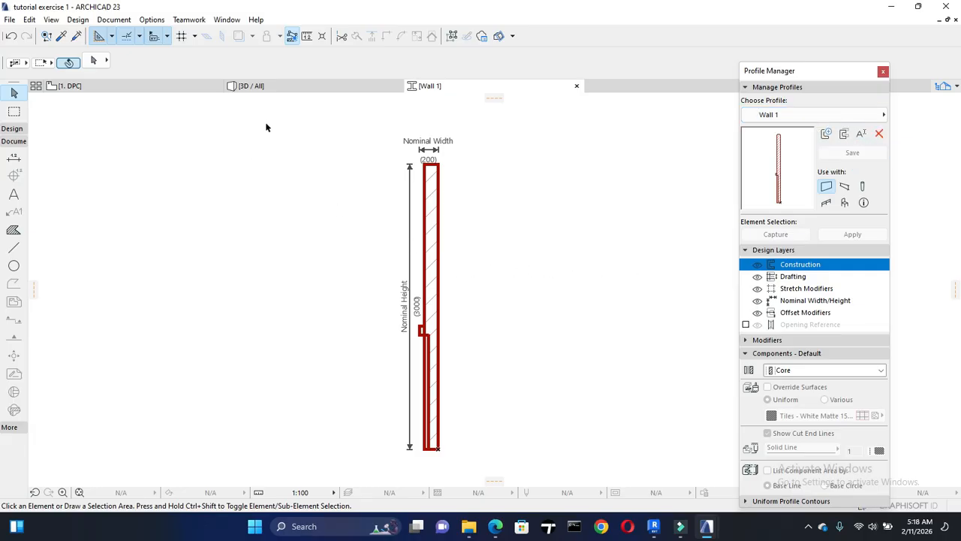
# Step: On the 1. DPC floor plan, set the long exterior wall beside the living and dining area to the Wall 1 complex profile
pyautogui.click(135, 88)
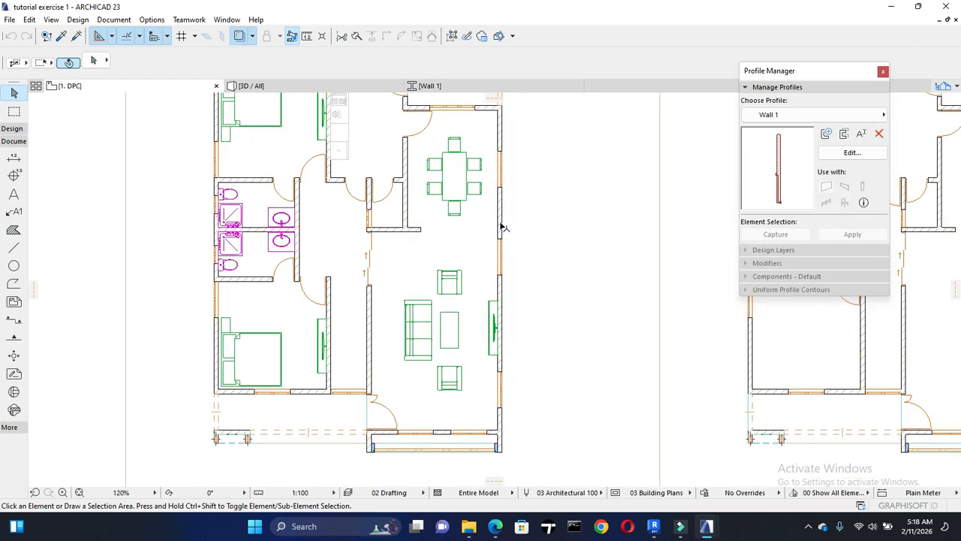
pyautogui.click(501, 228)
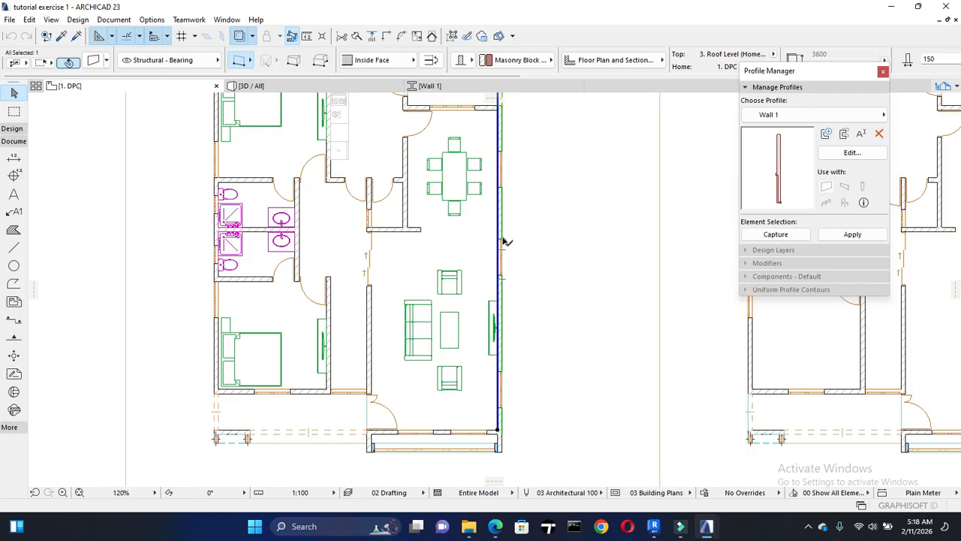
pyautogui.click(98, 63)
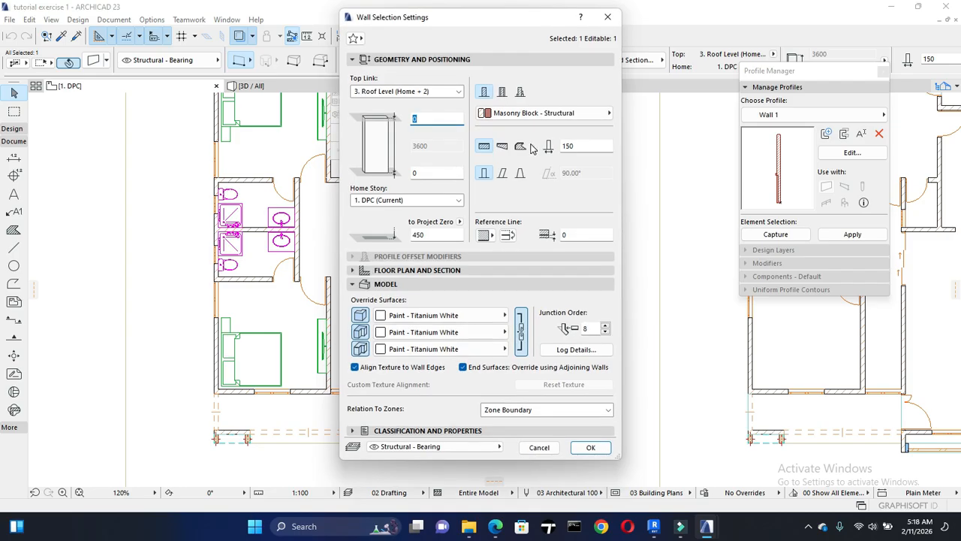
pyautogui.click(521, 92)
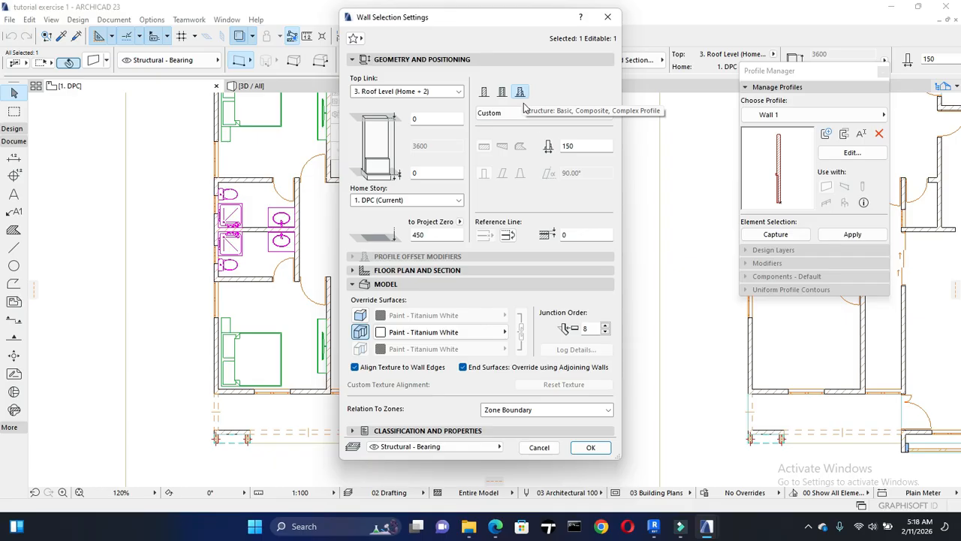
pyautogui.click(537, 113)
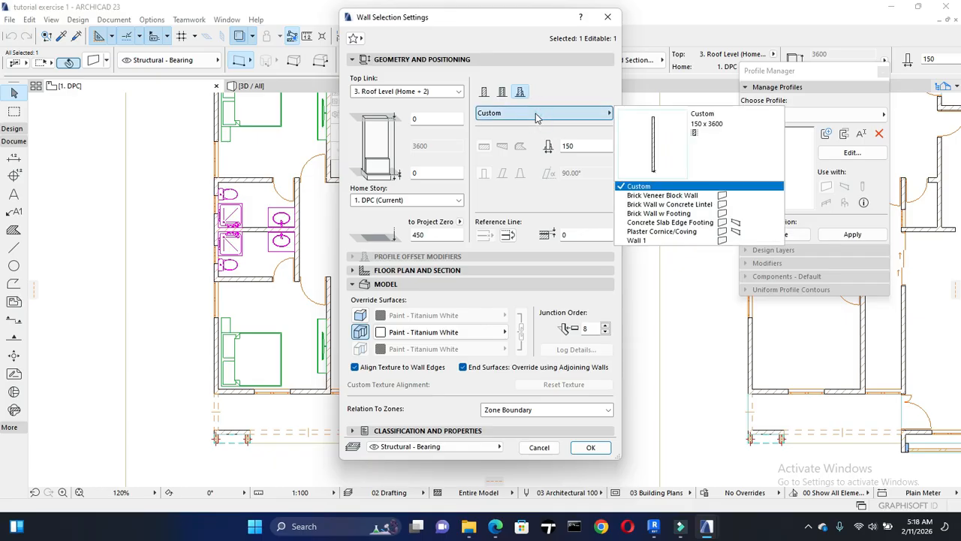
pyautogui.click(638, 241)
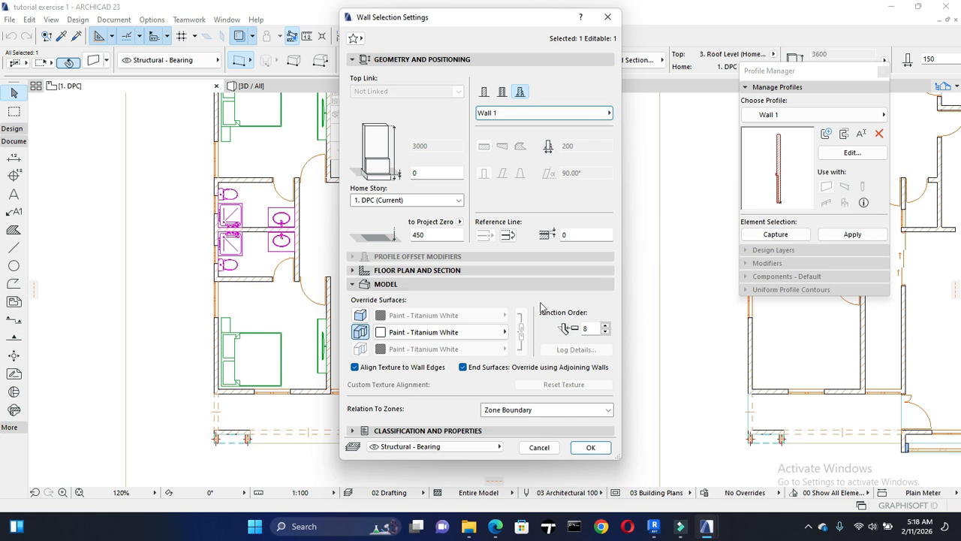
# Step: Turn off the wall's surface overrides and apply the wall settings
pyautogui.click(360, 315)
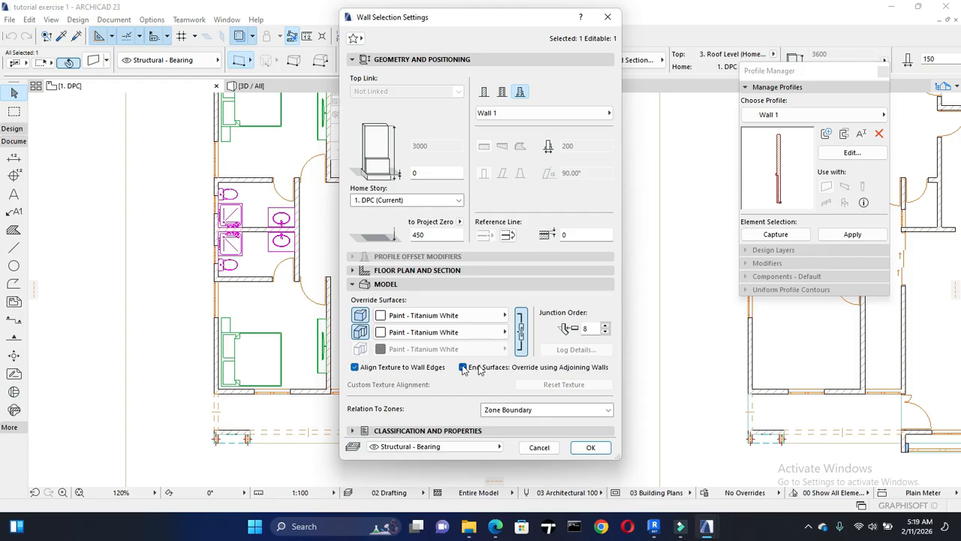
pyautogui.click(360, 332)
pyautogui.click(362, 321)
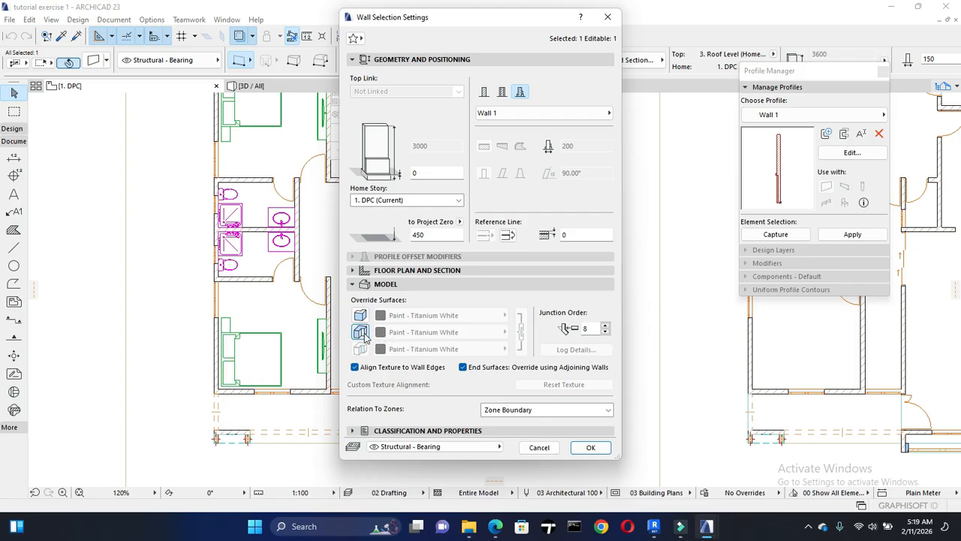
pyautogui.click(590, 447)
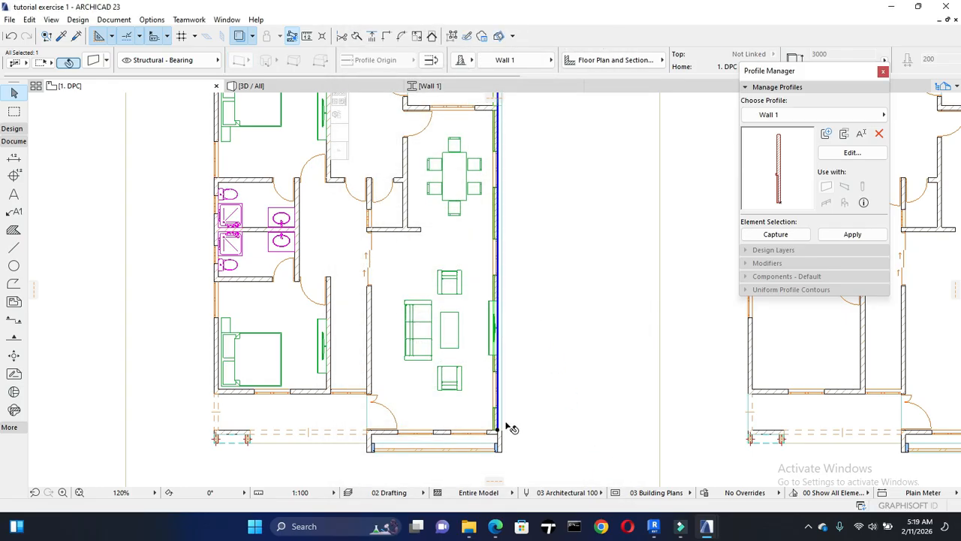
# Step: Flip the profiled wall about its reference line so the tiled base faces outside
pyautogui.scroll(5, 507, 425)
pyautogui.scroll(3, 490, 442)
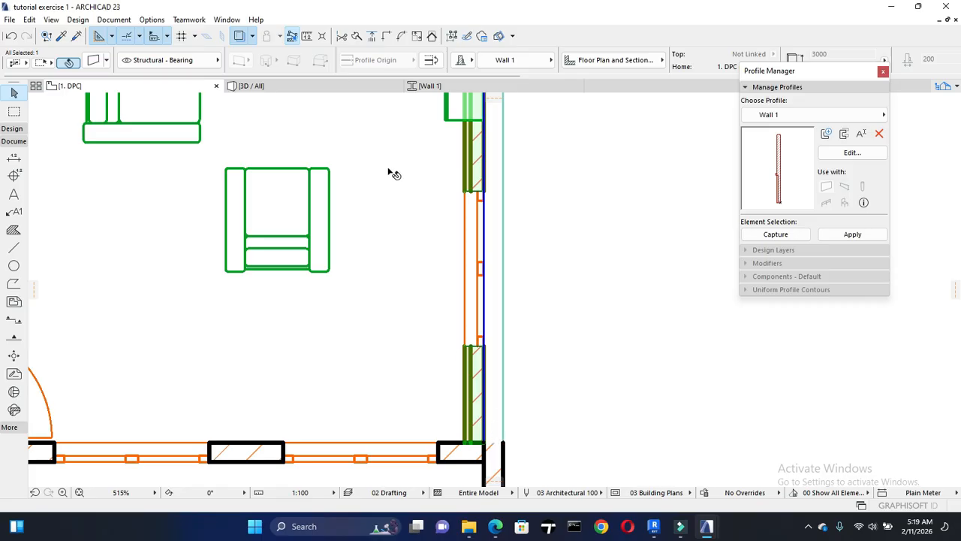
pyautogui.click(430, 60)
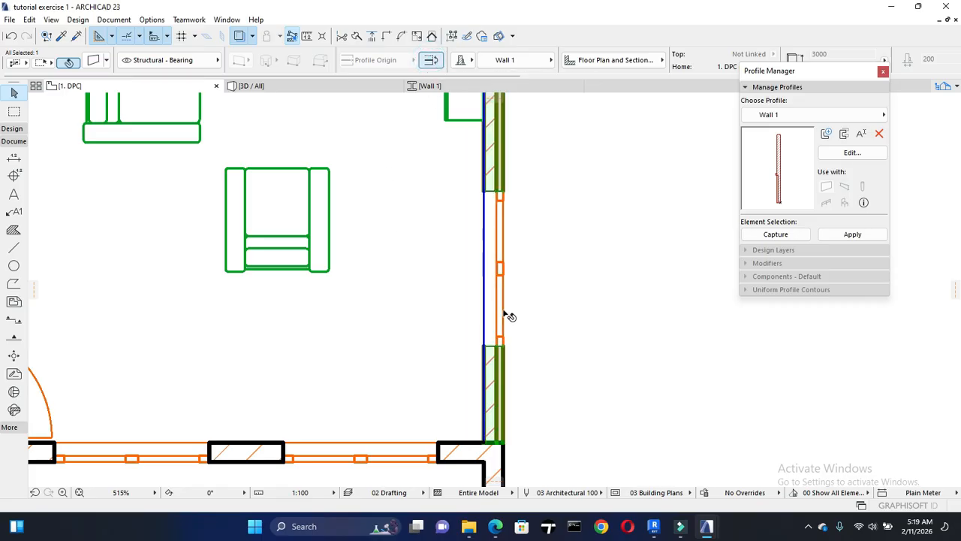
# Step: Inspect the profiled exterior wall in the 3D view, checking its surfaces, projecting band and windows
pyautogui.click(325, 88)
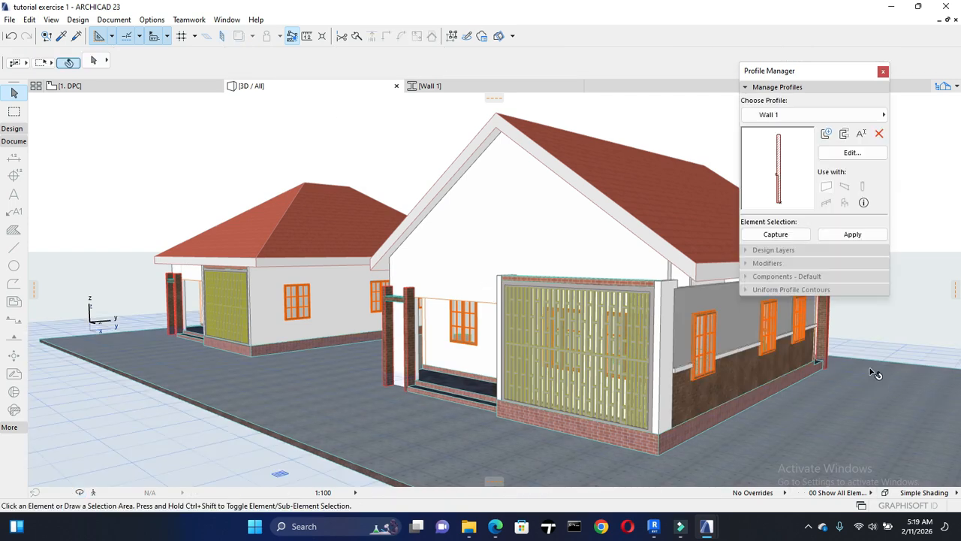
pyautogui.scroll(5, 874, 371)
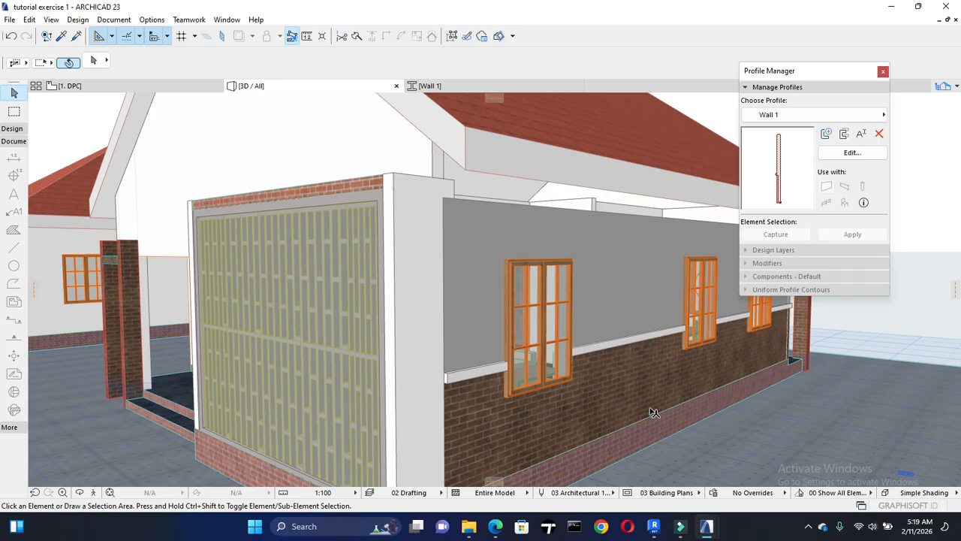
pyautogui.click(650, 312)
pyautogui.scroll(-2, 648, 377)
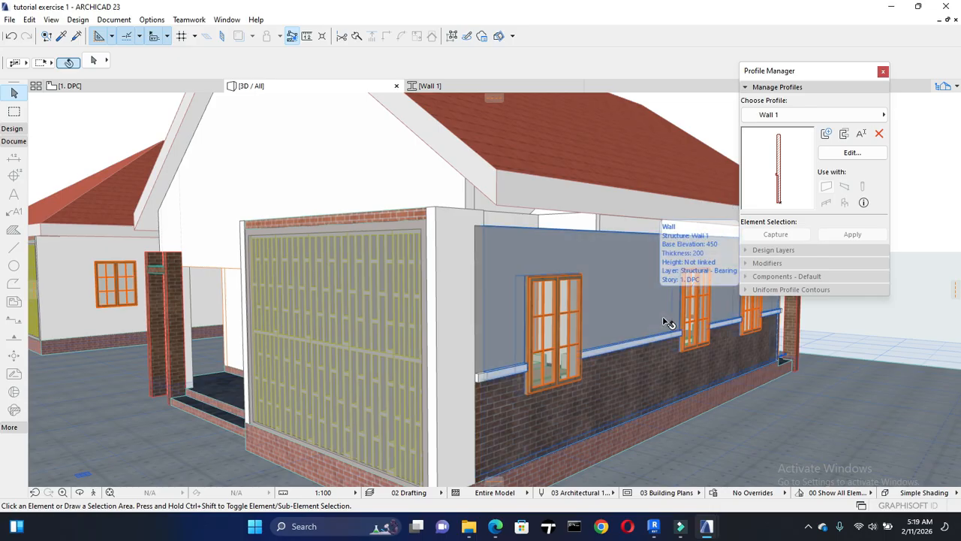
pyautogui.scroll(-1, 525, 347)
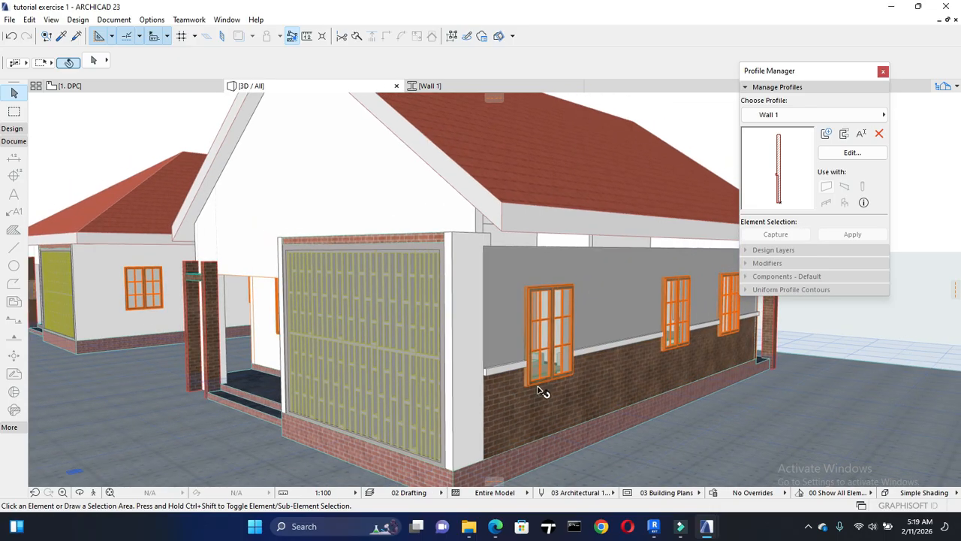
pyautogui.scroll(1, 622, 352)
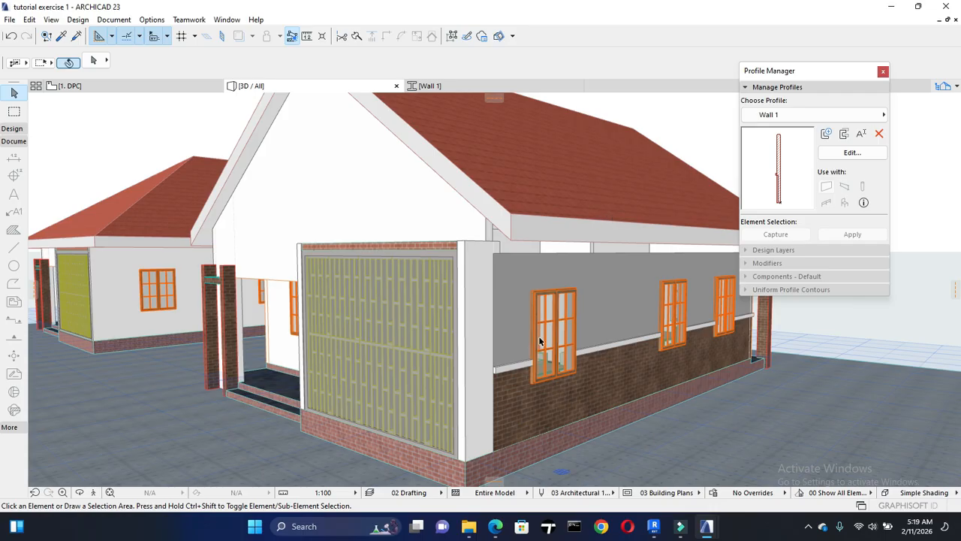
# Step: On the 1. DPC floor plan, undo the last wall changes to remove the Wall 1 profile from the gabled house's exterior wall
pyautogui.moveTo(480, 259); pyautogui.dragTo(612, 261)
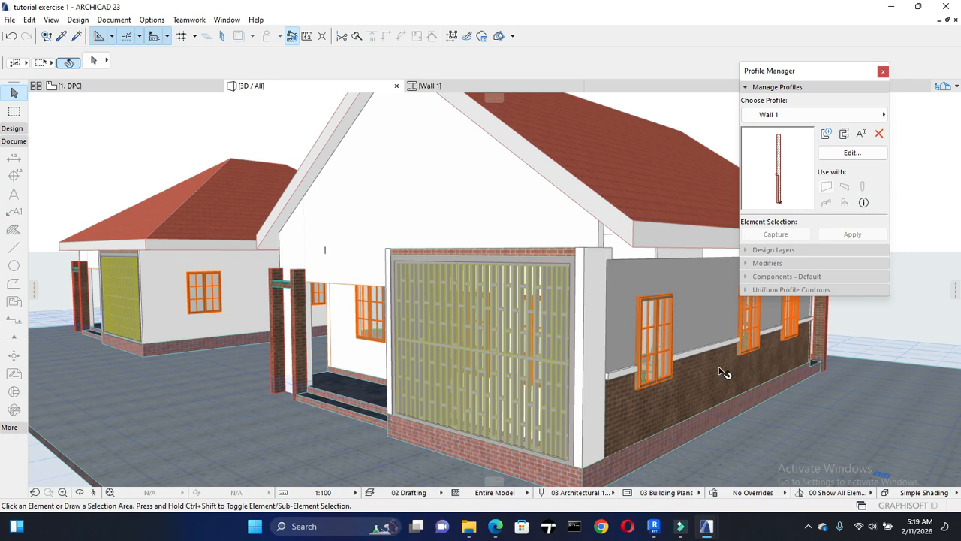
pyautogui.scroll(-3, 211, 266)
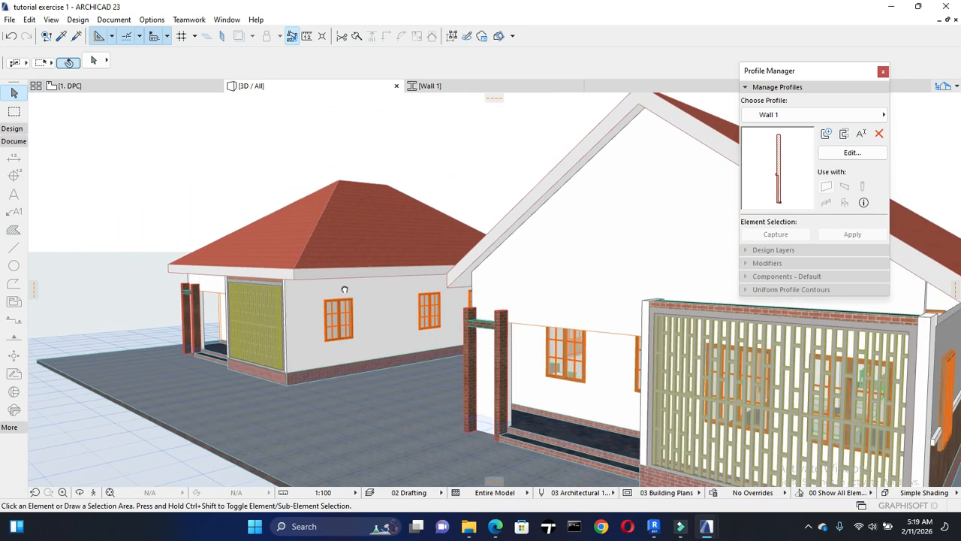
pyautogui.scroll(4, 401, 291)
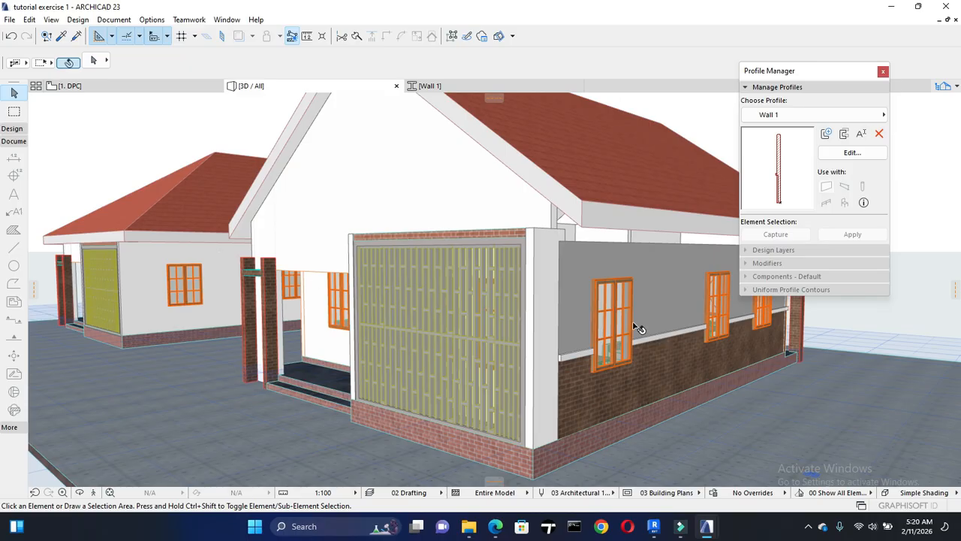
pyautogui.press('F2')
pyautogui.hotkey('ctrl', 'z')
pyautogui.hotkey('ctrl', 'z')
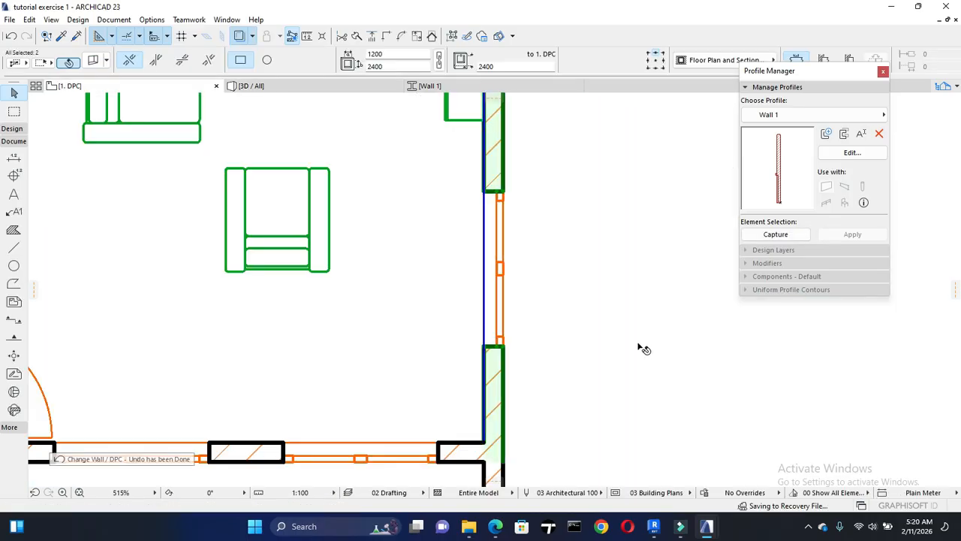
# Step: In the 3D view, set the hip-roofed house's long three-window side wall and the adjoining short wall to the Wall 1 complex profile
pyautogui.click(279, 89)
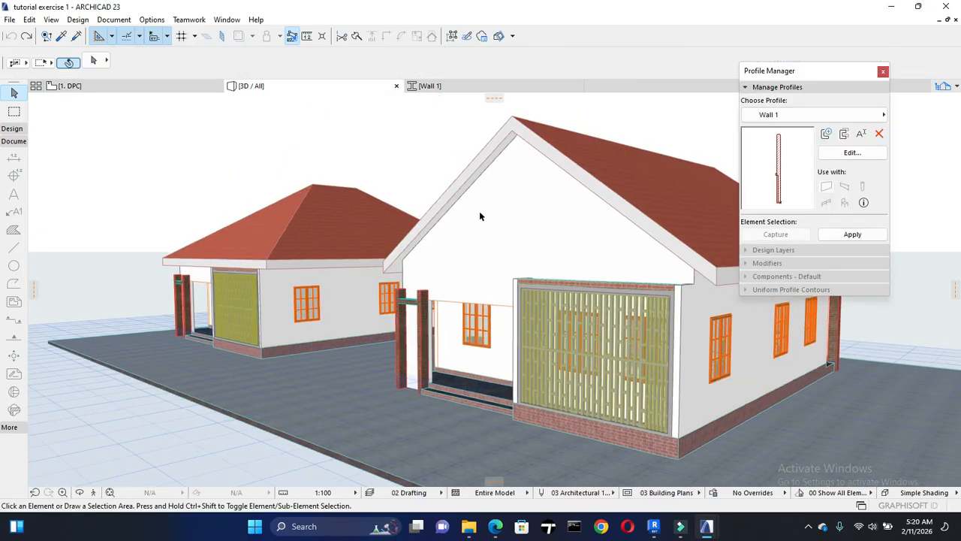
pyautogui.scroll(10, 208, 273)
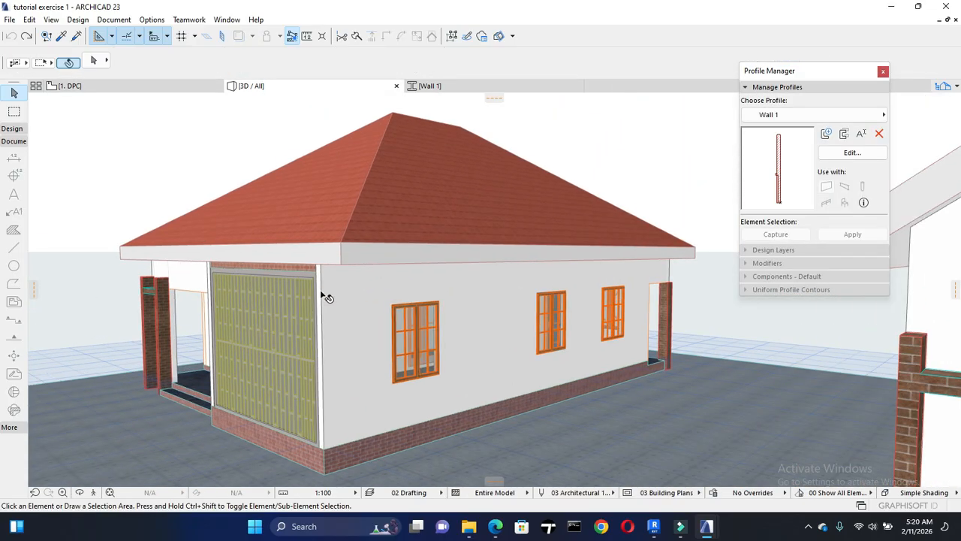
pyautogui.click(328, 296)
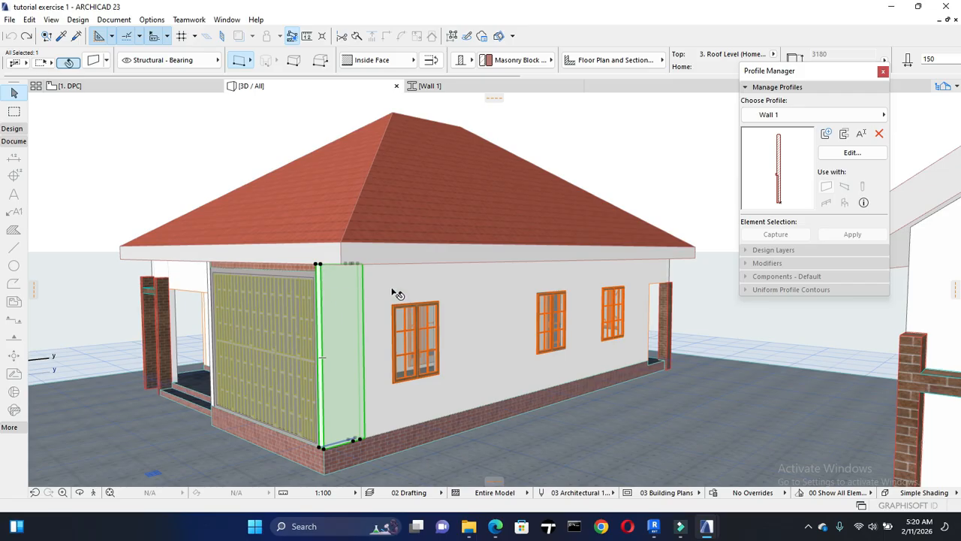
pyautogui.keyDown('shift'); pyautogui.click(443, 294); pyautogui.keyUp('shift')
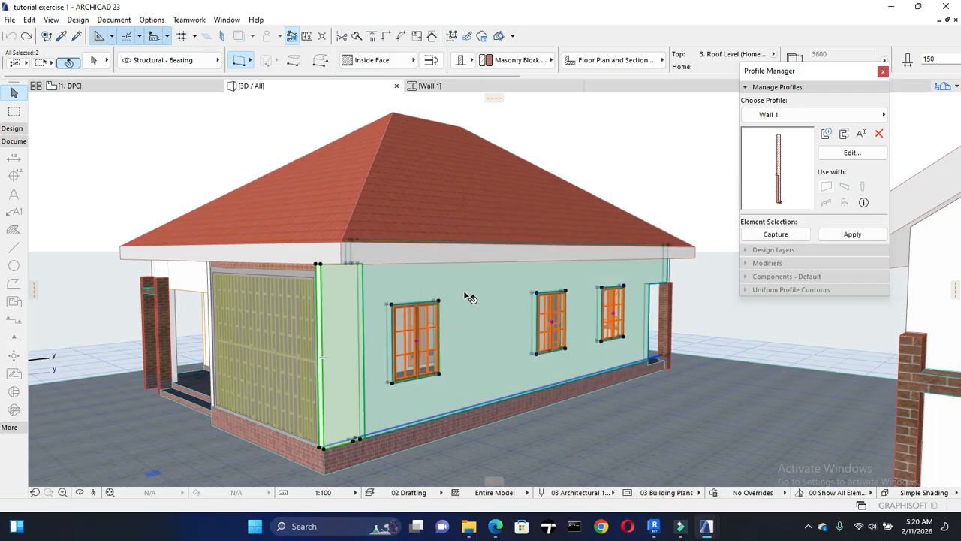
pyautogui.keyDown('shift'); pyautogui.click(187, 277); pyautogui.keyUp('shift')
pyautogui.keyDown('shift'); pyautogui.click(188, 277); pyautogui.keyUp('shift')
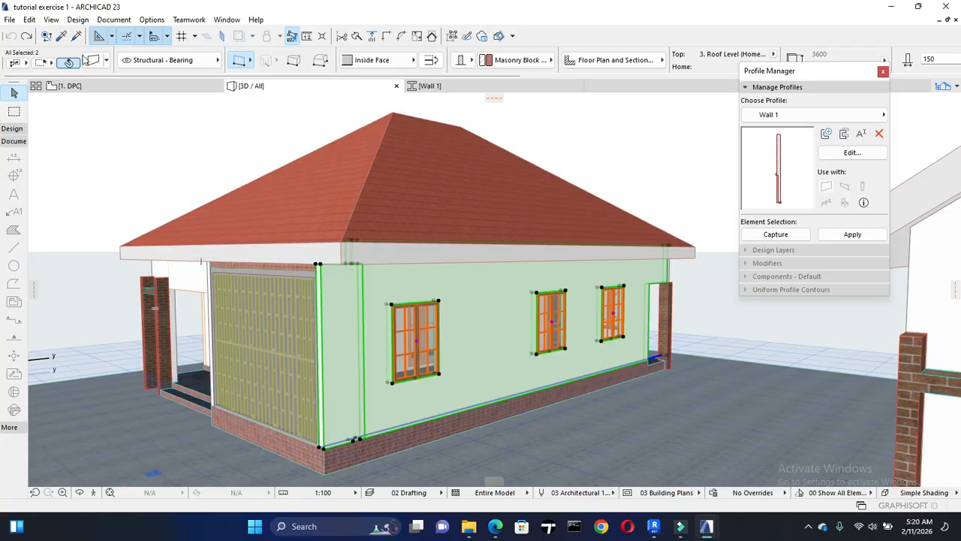
pyautogui.click(69, 61)
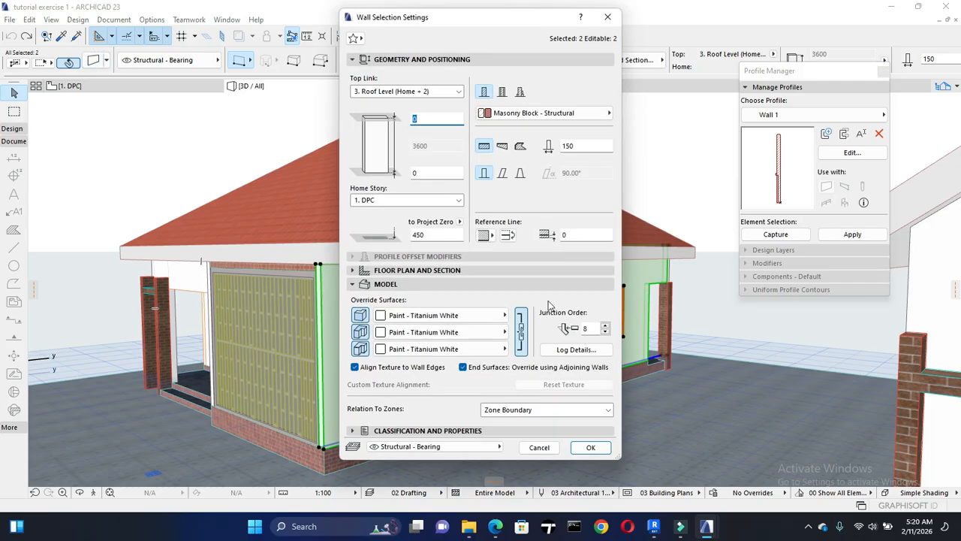
pyautogui.click(520, 92)
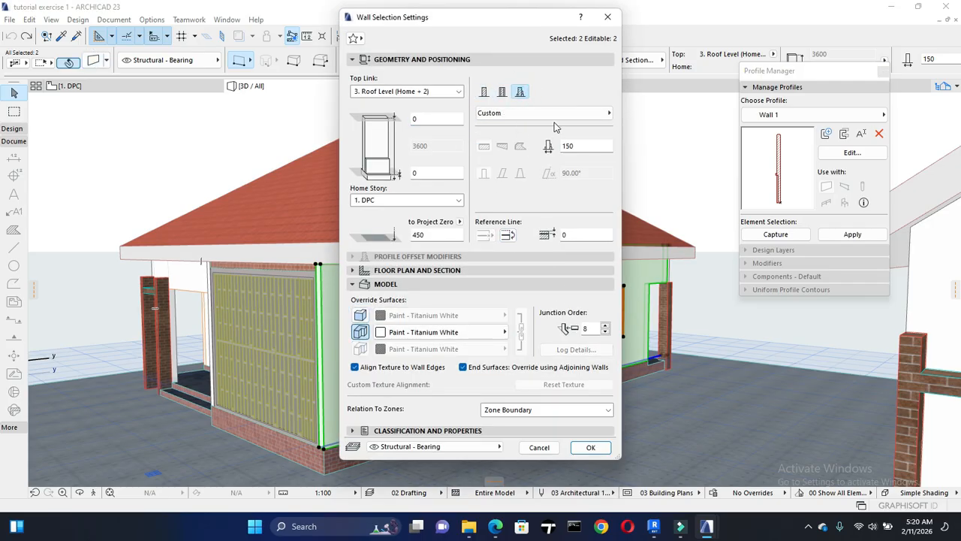
pyautogui.click(555, 114)
pyautogui.click(634, 241)
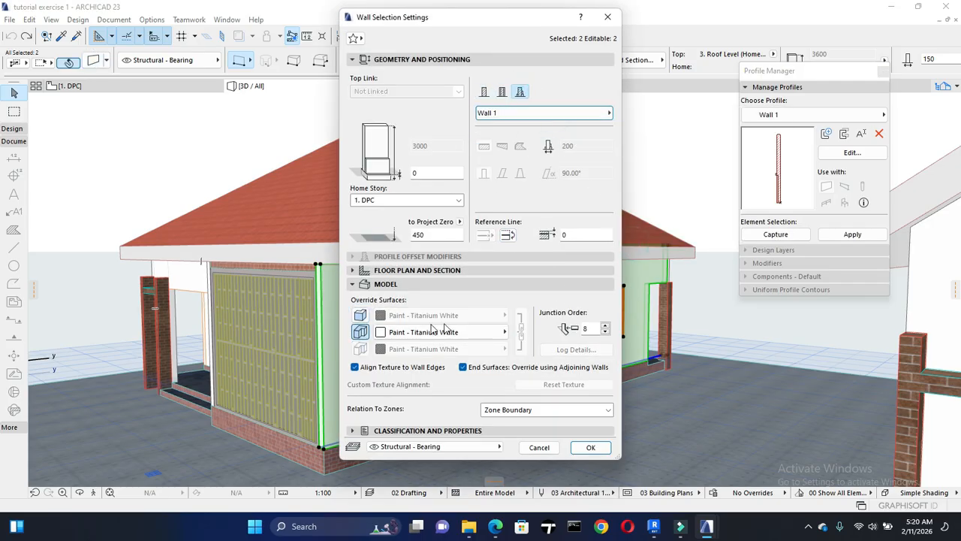
pyautogui.click(590, 448)
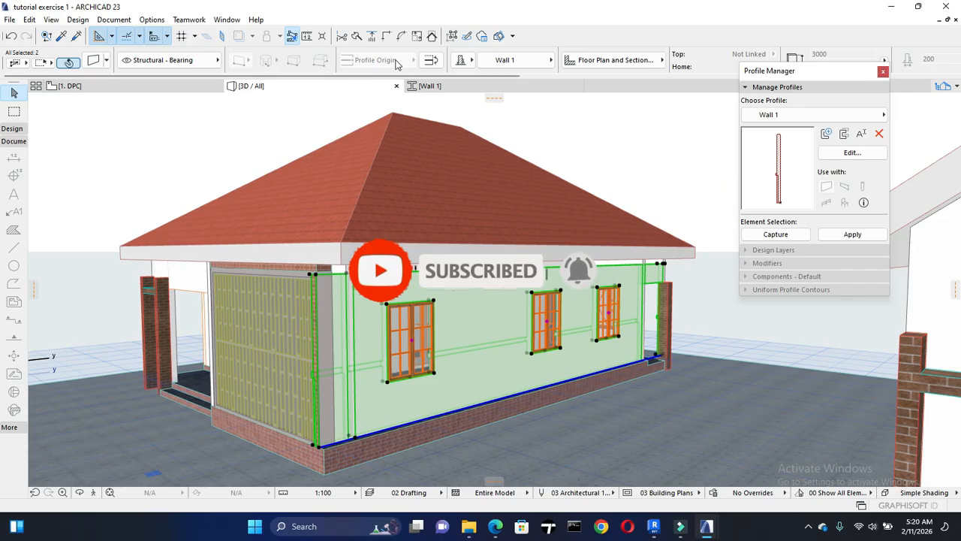
# Step: Flip both profiled walls about their reference lines and turn off their surface overrides
pyautogui.click(431, 61)
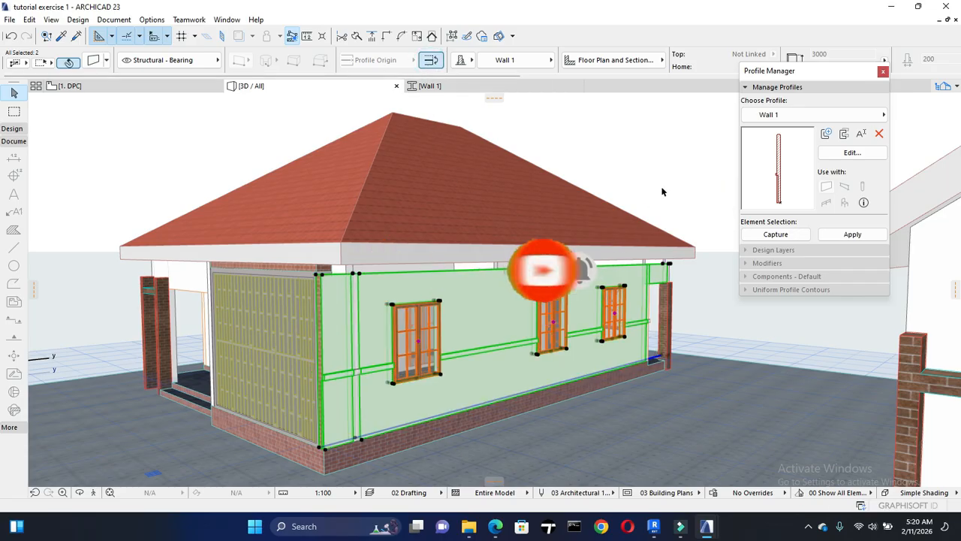
pyautogui.click(93, 60)
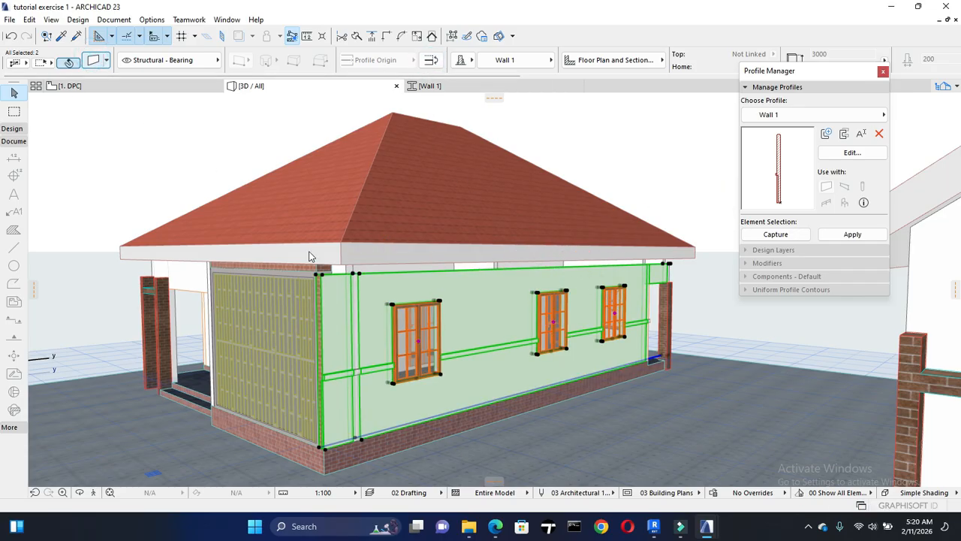
pyautogui.click(358, 316)
pyautogui.click(590, 447)
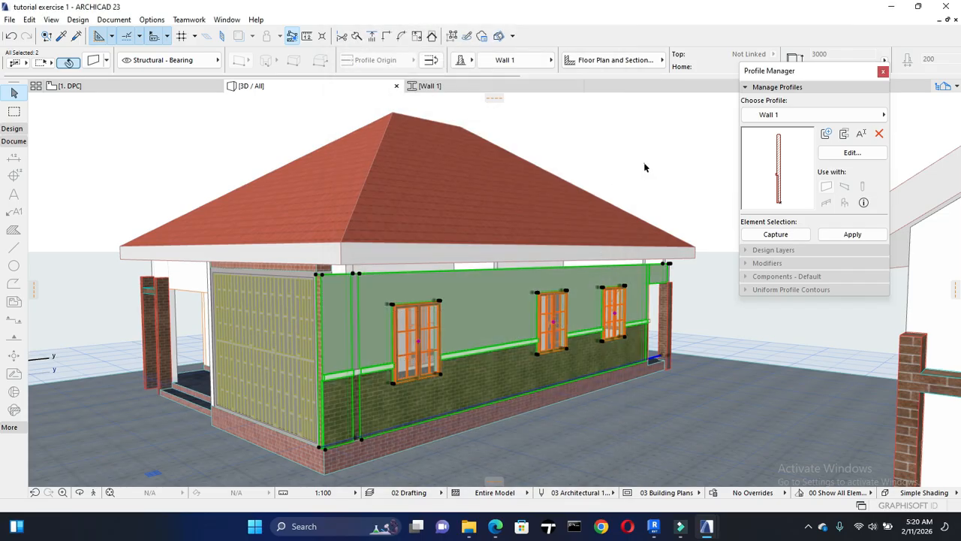
pyautogui.press('Escape')
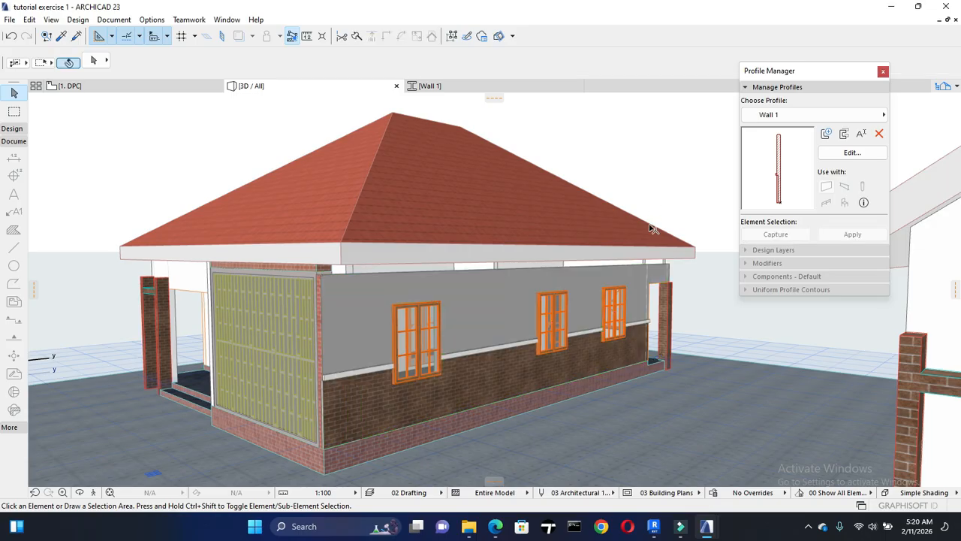
# Step: Set the four-window side wall beside the hip-roofed house's porch to the Wall 1 complex profile and turn off its Paint - Titanium White override
pyautogui.keyDown('shift'); pyautogui.moveTo(90, 264); pyautogui.dragTo(394, 298, button='middle'); pyautogui.keyUp('shift')
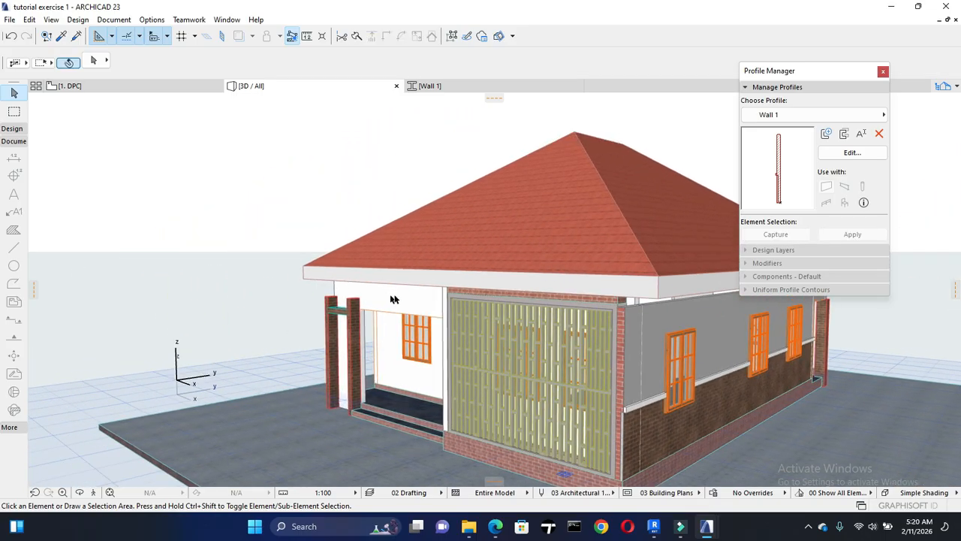
pyautogui.rightClick(194, 197)
pyautogui.click(242, 337)
pyautogui.moveTo(242, 339); pyautogui.dragTo(652, 338)
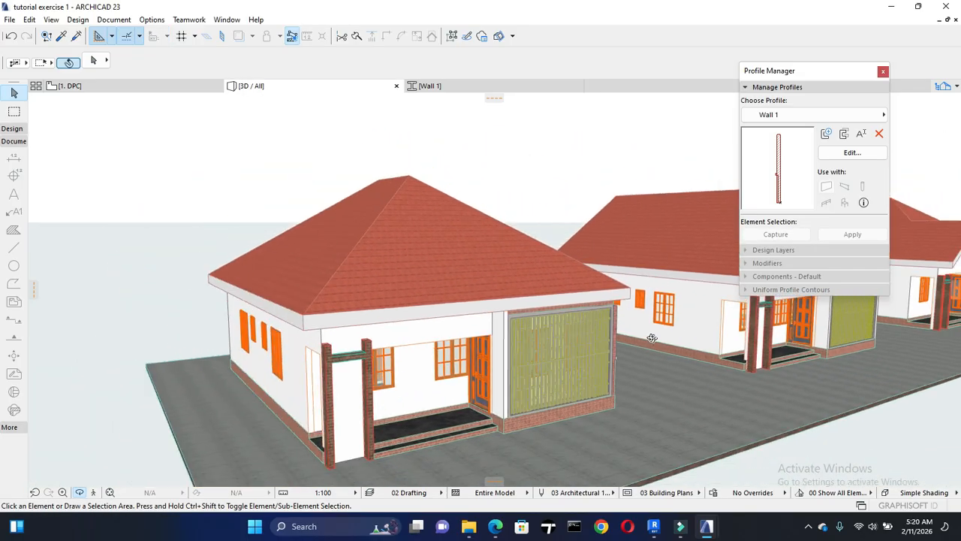
pyautogui.scroll(3, 238, 365)
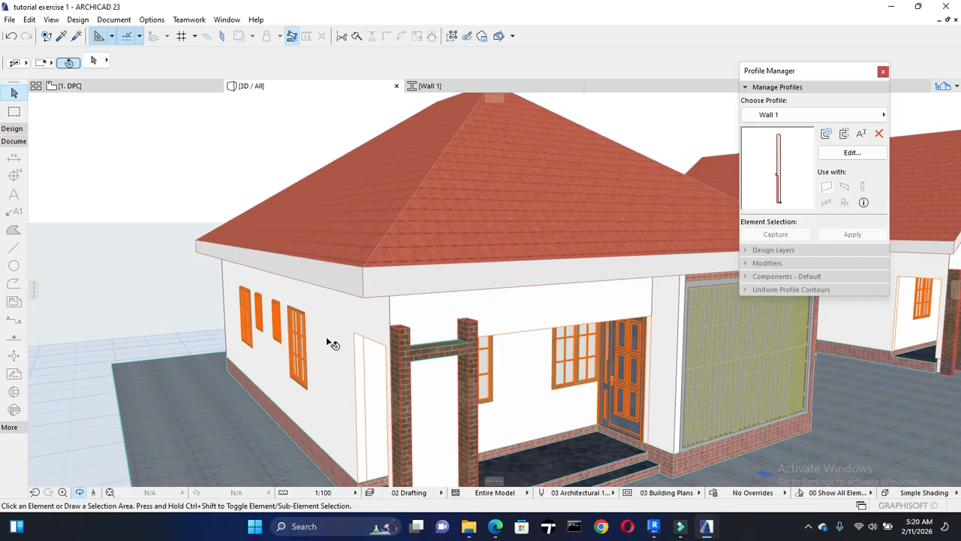
pyautogui.click(328, 339)
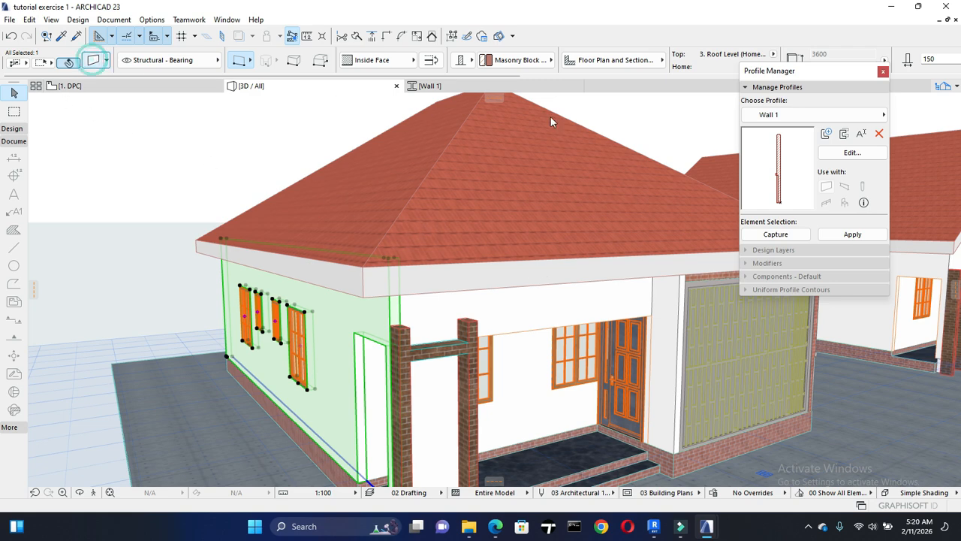
pyautogui.click(521, 92)
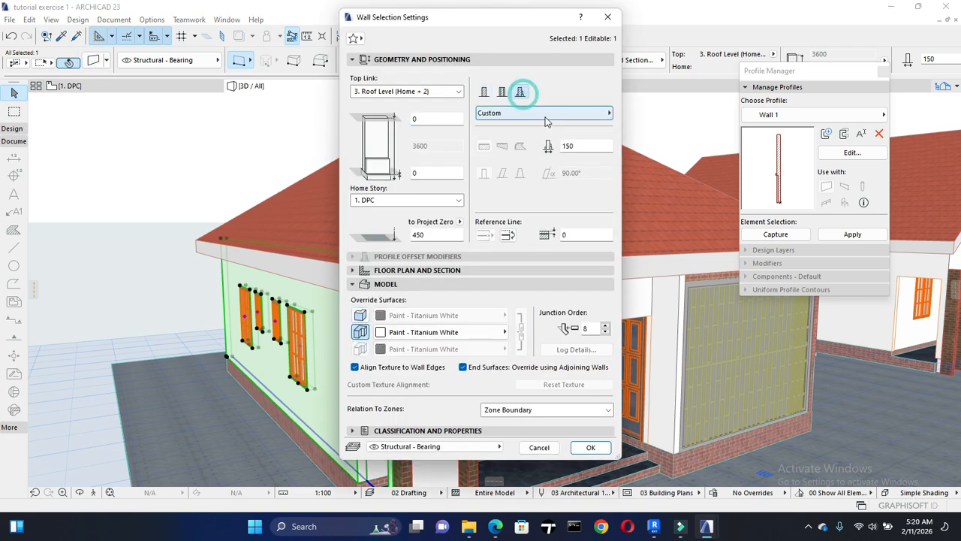
pyautogui.click(546, 115)
pyautogui.click(631, 240)
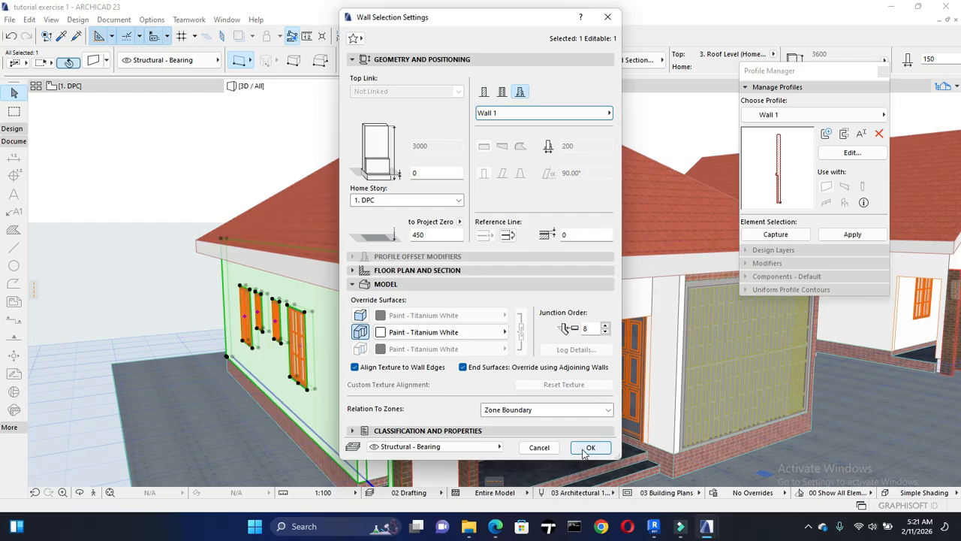
pyautogui.click(361, 332)
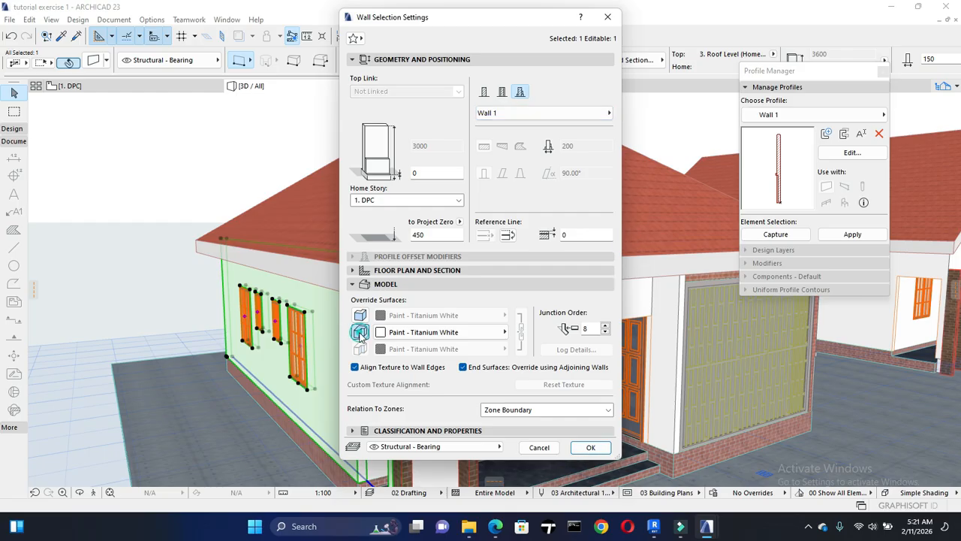
pyautogui.click(590, 447)
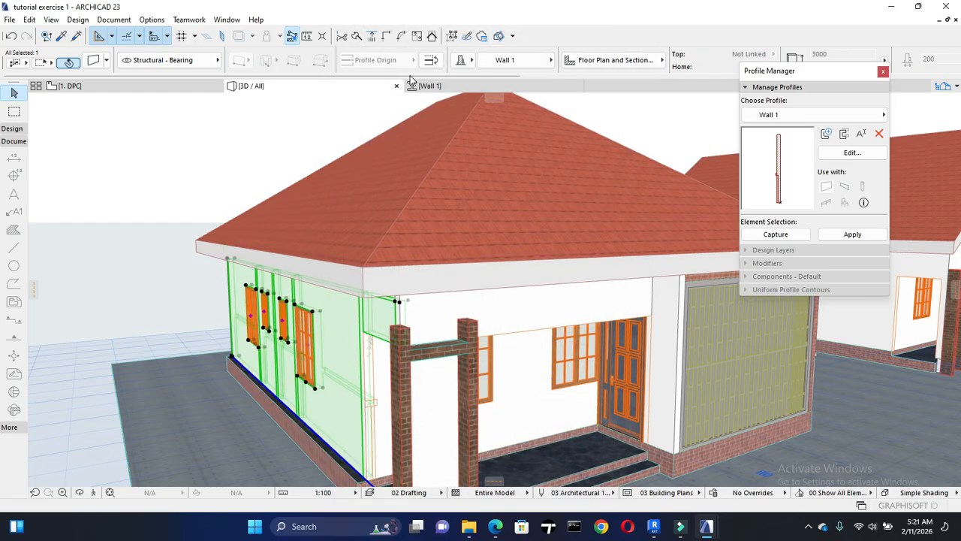
# Step: Flip the four-window wall about its reference line and turn off its remaining surface override
pyautogui.click(434, 61)
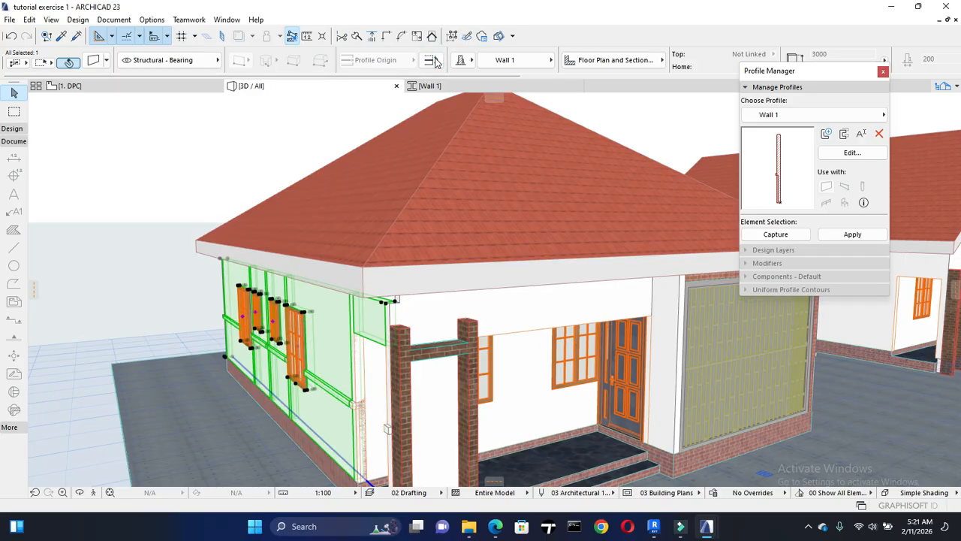
pyautogui.click(91, 64)
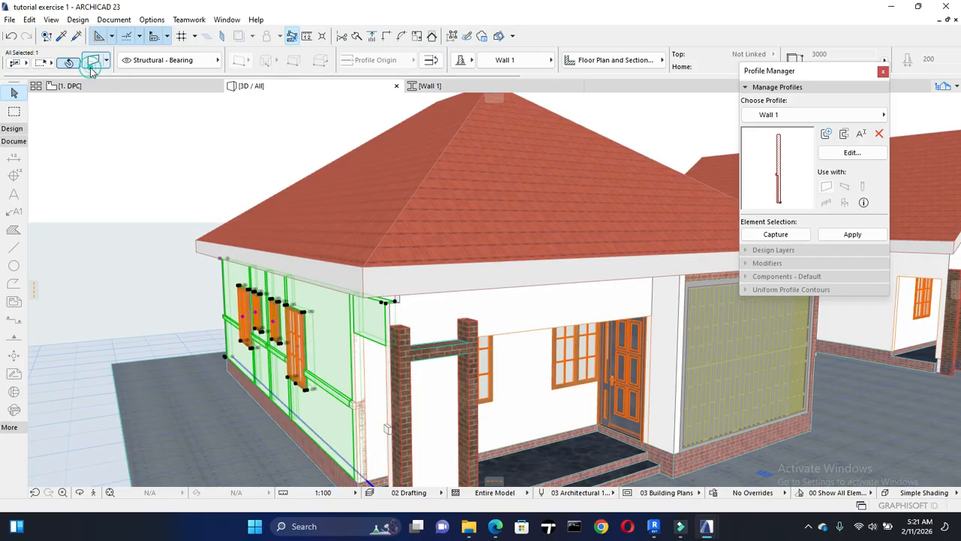
pyautogui.doubleClick(384, 361)
pyautogui.click(361, 315)
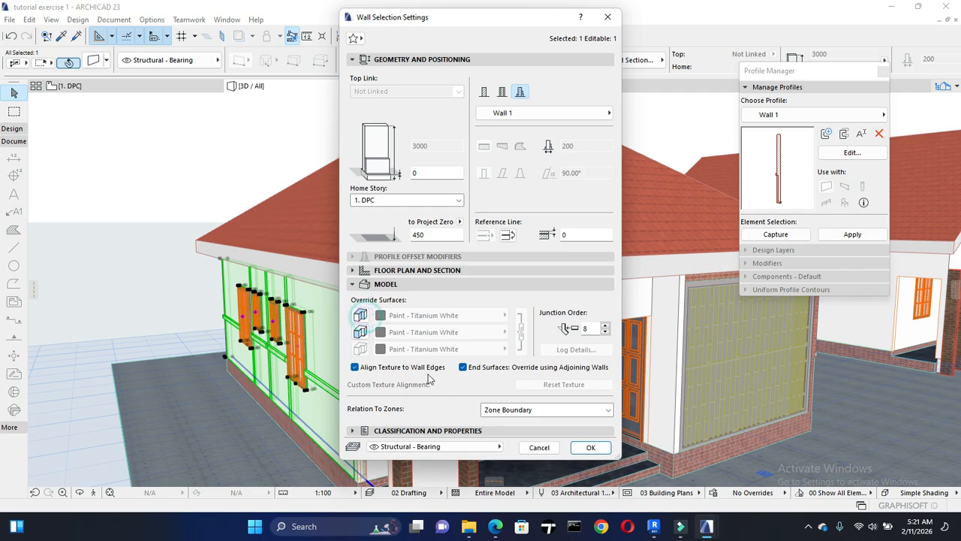
pyautogui.click(590, 447)
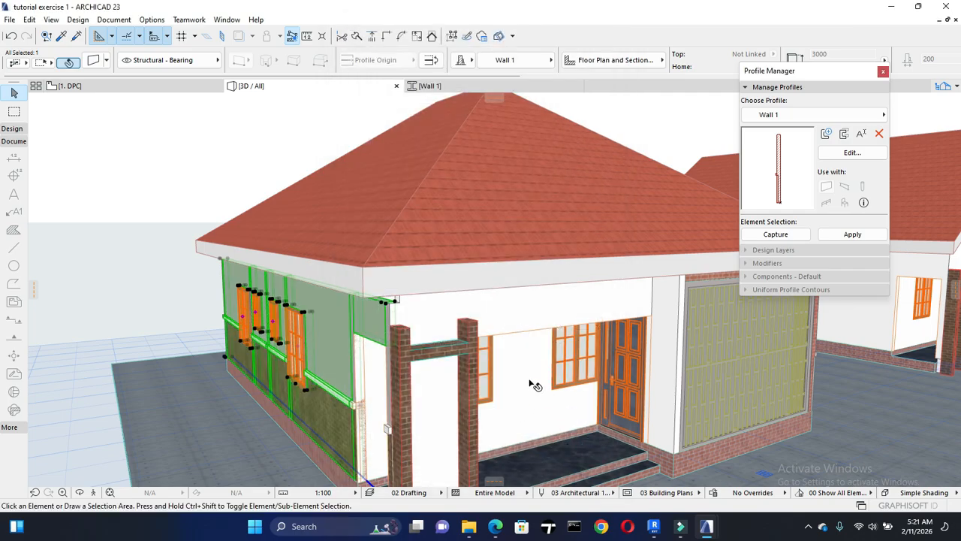
pyautogui.press('Escape')
# Step: Inspect the porch corner in 3D, checking the profiled wall's top edge, side opening and junction with the adjoining wall
pyautogui.moveTo(487, 323); pyautogui.dragTo(471, 237, button='middle')
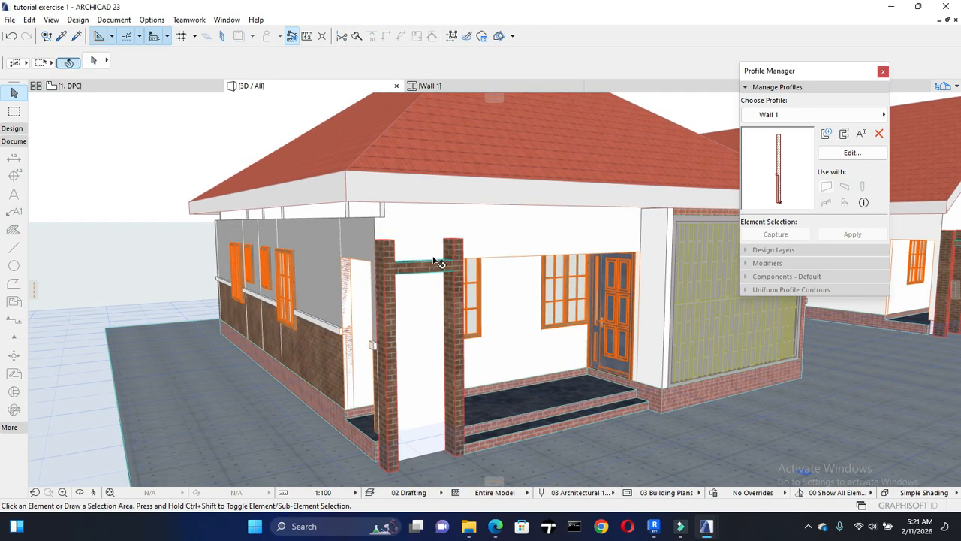
pyautogui.click(391, 225)
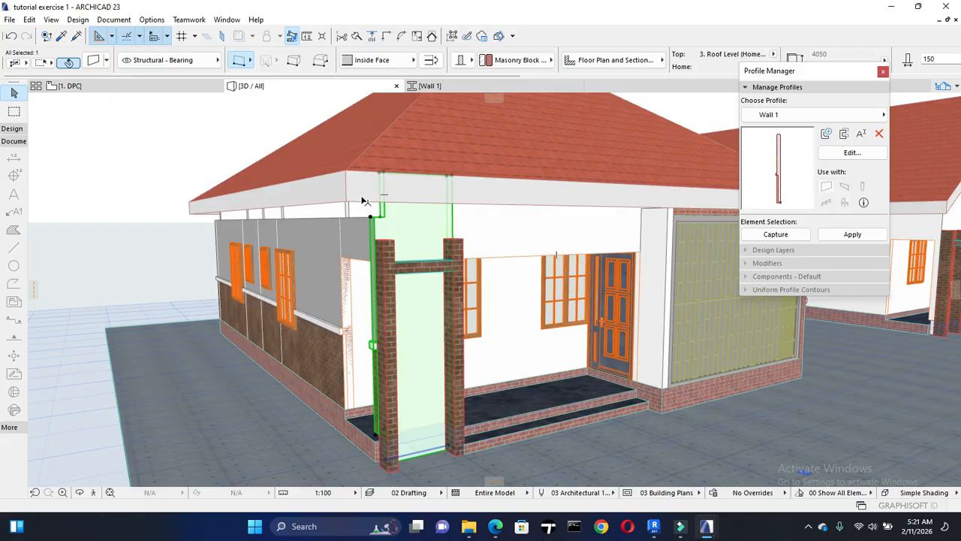
pyautogui.press('Escape')
pyautogui.scroll(4, 290, 233)
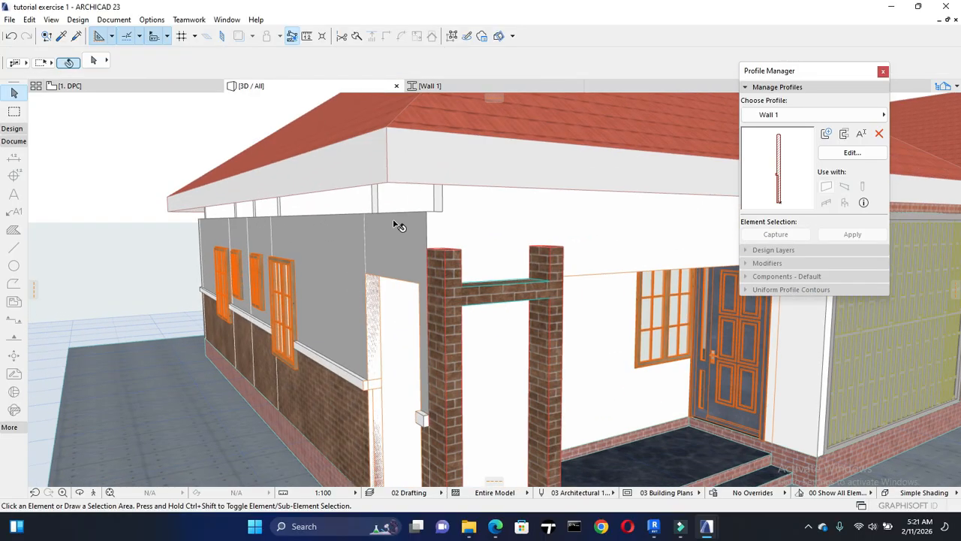
pyautogui.click(413, 218)
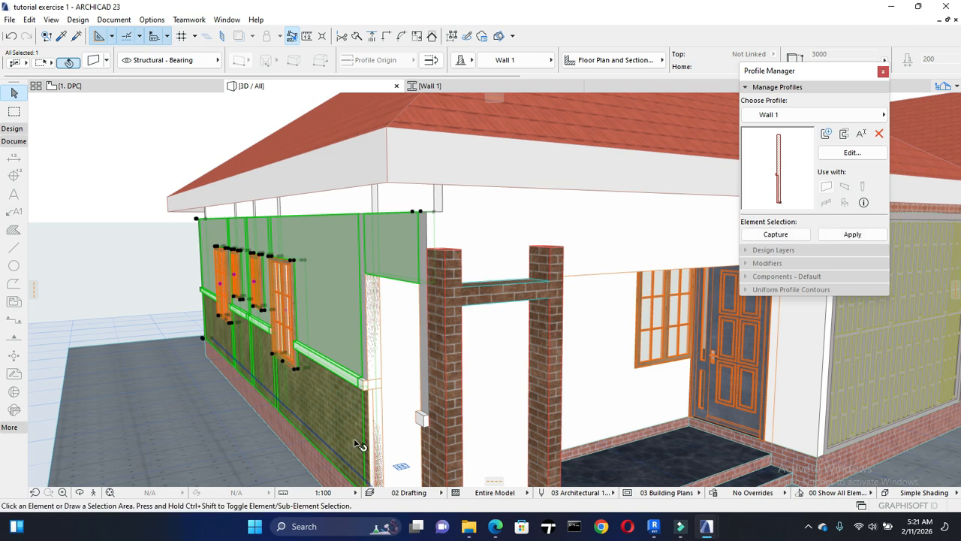
pyautogui.press('Escape')
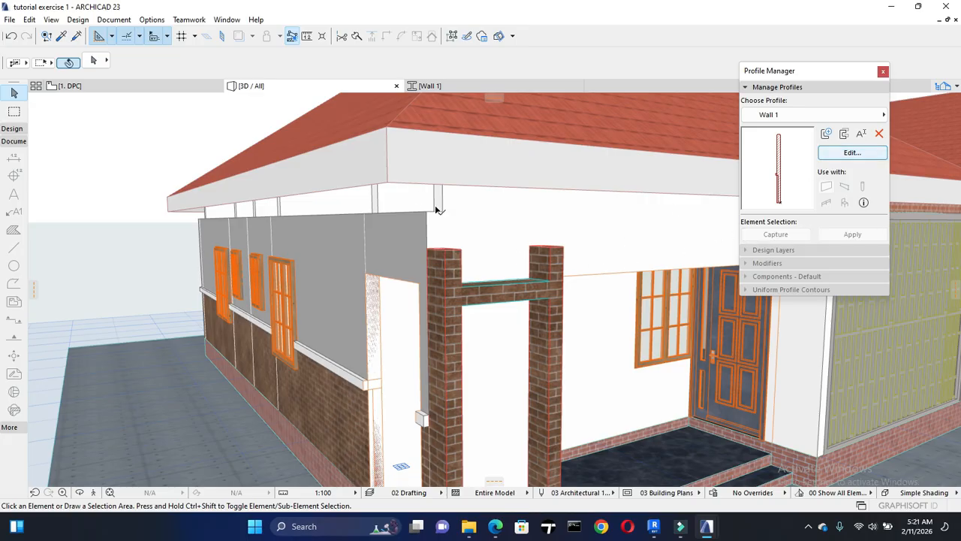
pyautogui.scroll(-1, 300, 325)
pyautogui.moveTo(350, 479); pyautogui.dragTo(370, 422, button='middle')
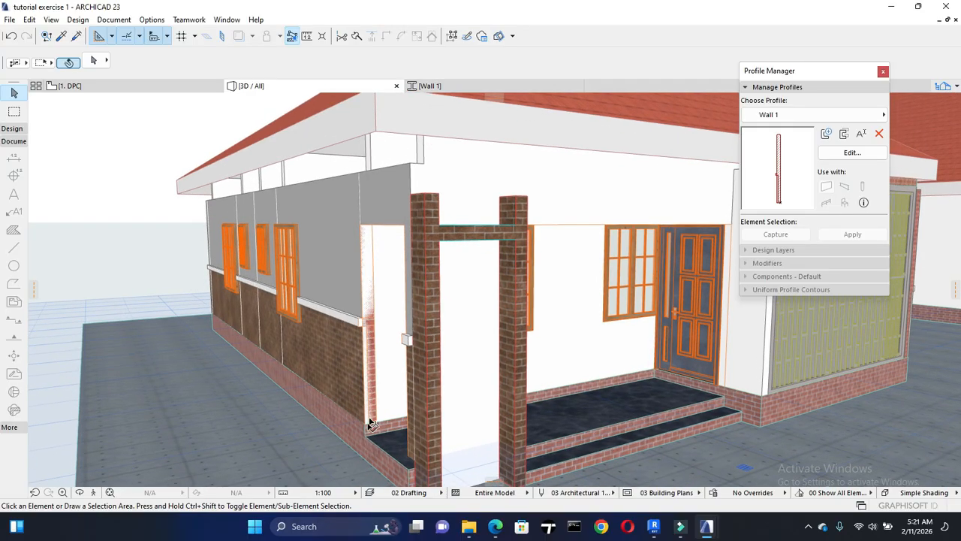
# Step: Set the side surface override of the house's 450-thick base slab to Brick - Brown
pyautogui.click(377, 462)
pyautogui.click(357, 435)
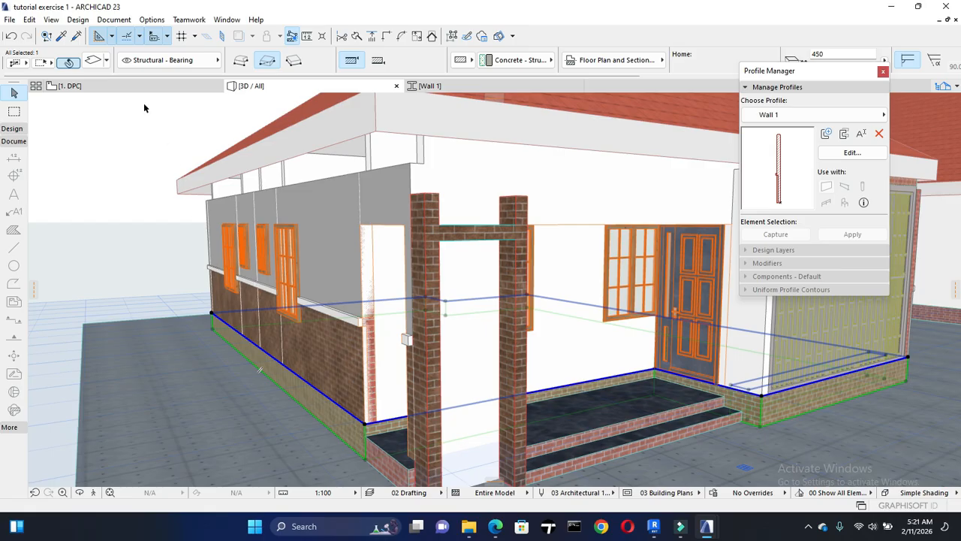
pyautogui.hotkey('ctrl', 't')
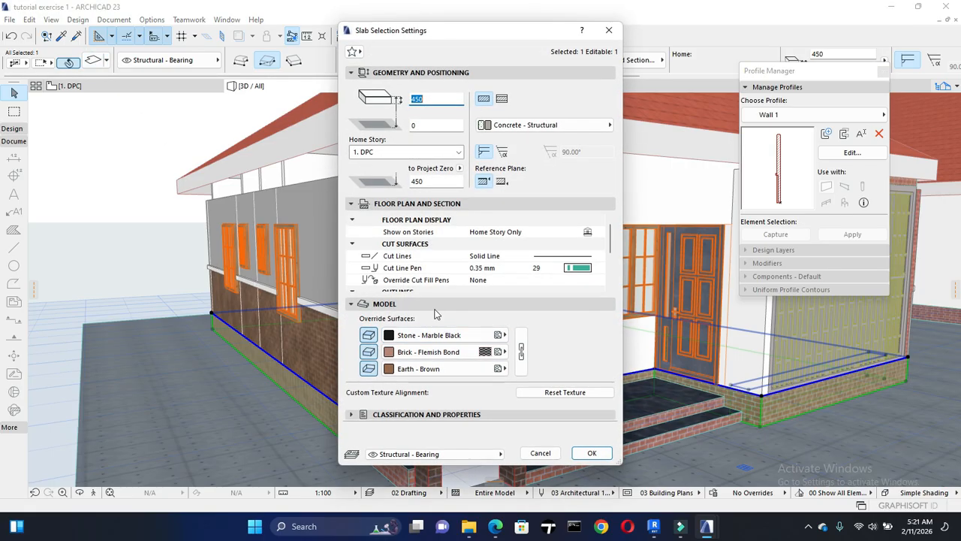
pyautogui.click(467, 352)
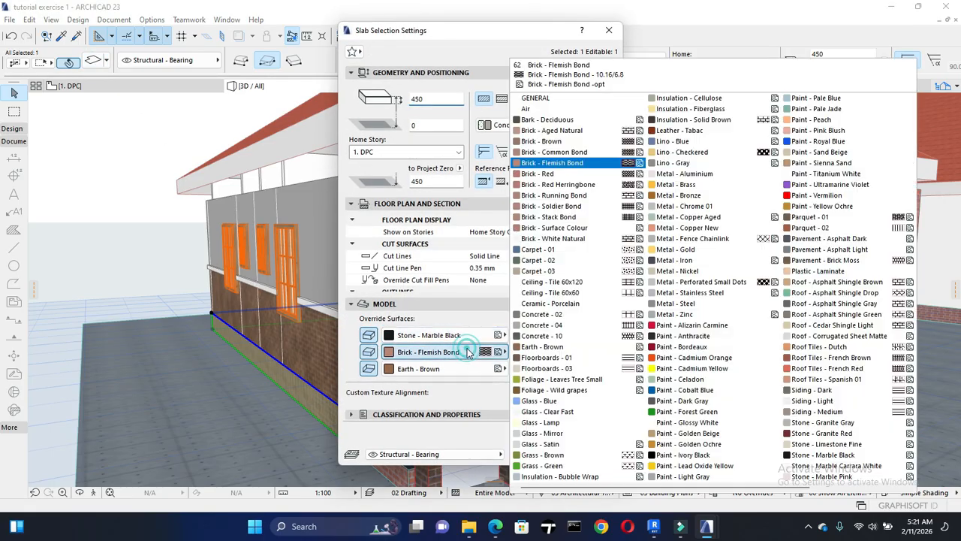
pyautogui.click(572, 144)
pyautogui.click(593, 454)
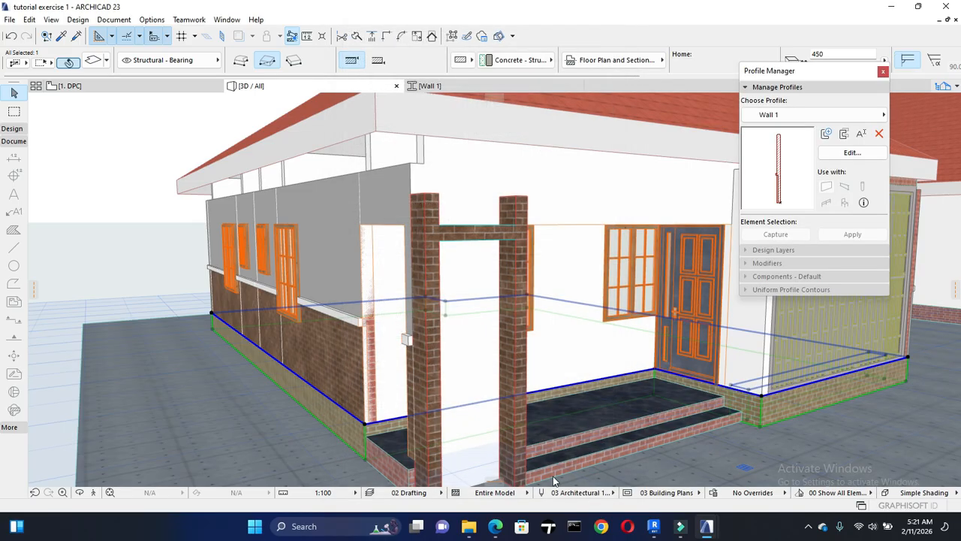
pyautogui.press('Escape')
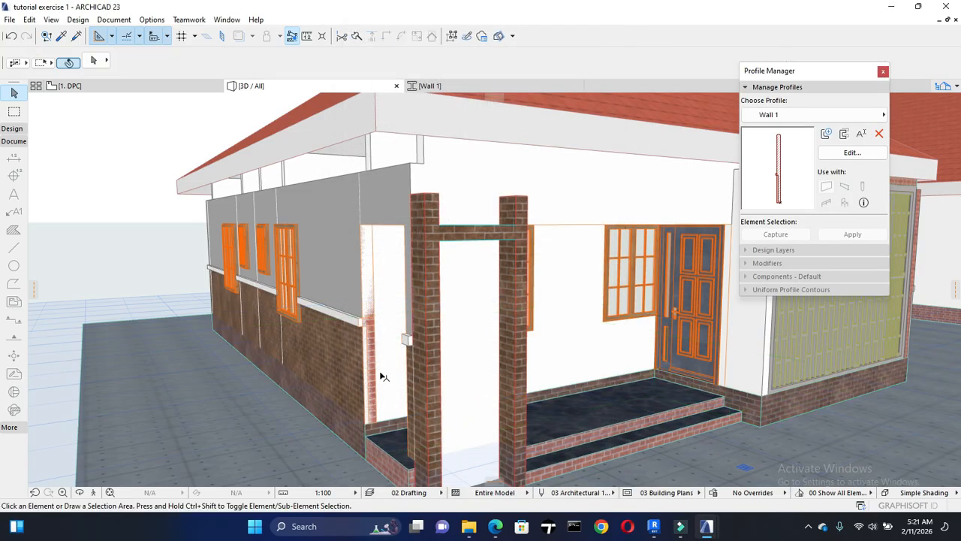
# Step: Set the side surface override of the two porch step slabs to Brick - Brown
pyautogui.click(389, 461)
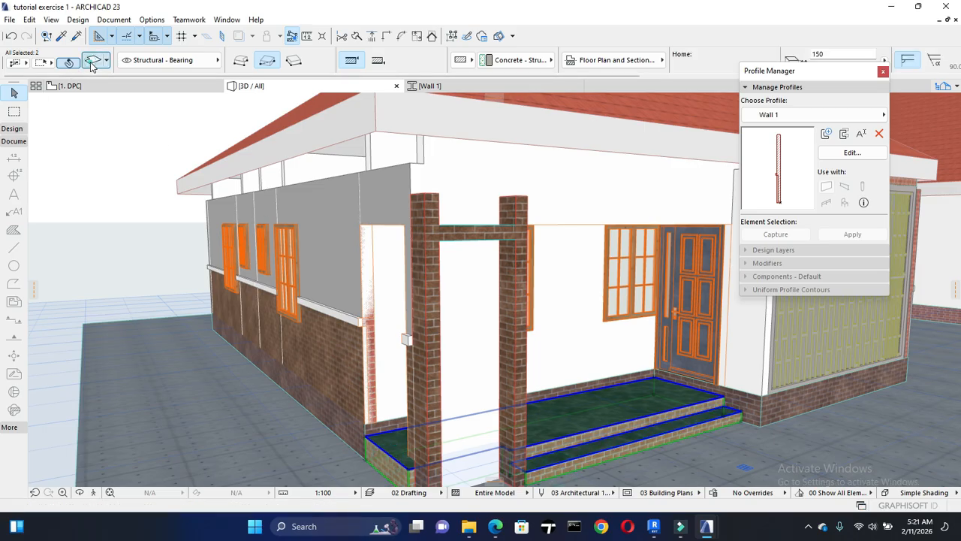
pyautogui.click(69, 62)
pyautogui.click(425, 351)
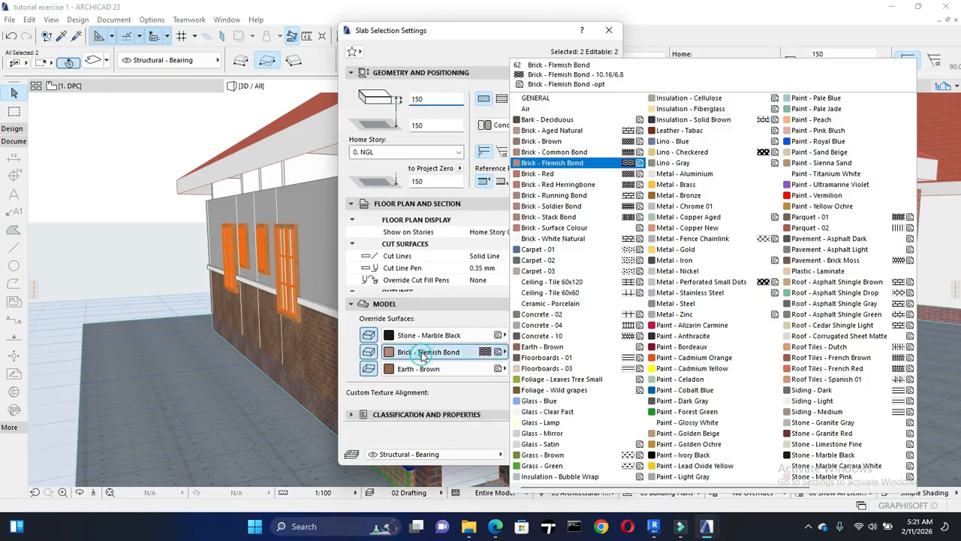
pyautogui.click(569, 143)
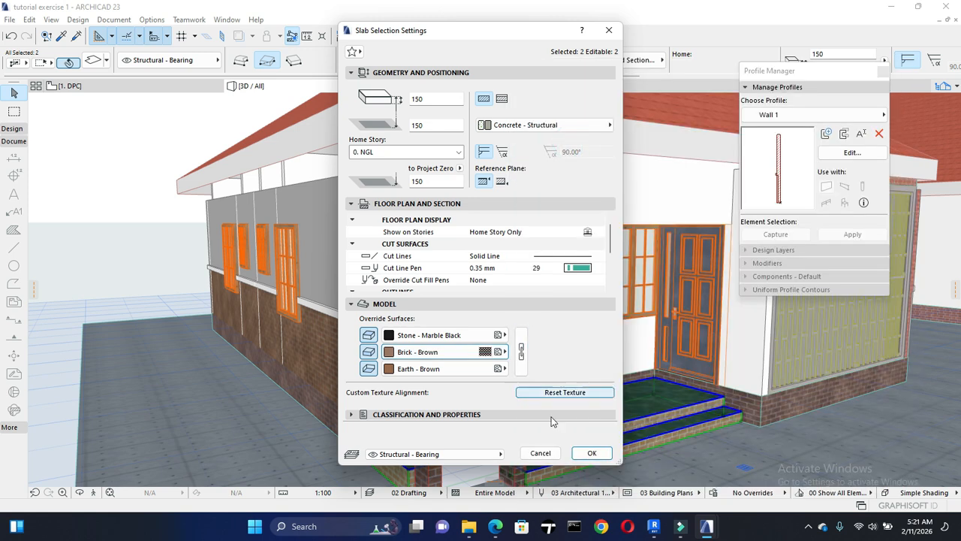
pyautogui.click(592, 452)
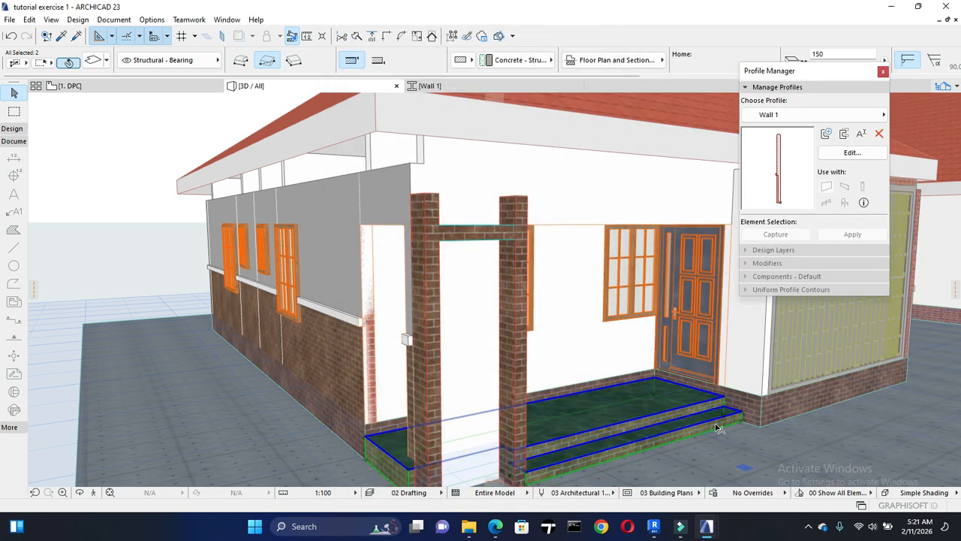
pyautogui.press('Escape')
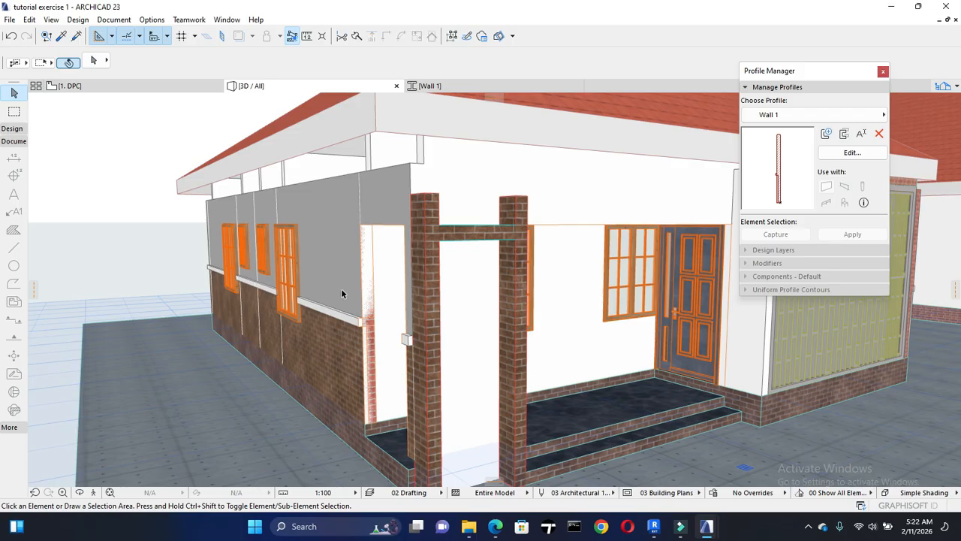
# Step: Open the Wall 1 profile for editing and offset the brick core's top edge upward by 300
pyautogui.moveTo(317, 206); pyautogui.dragTo(337, 238, button='middle')
pyautogui.click(354, 219)
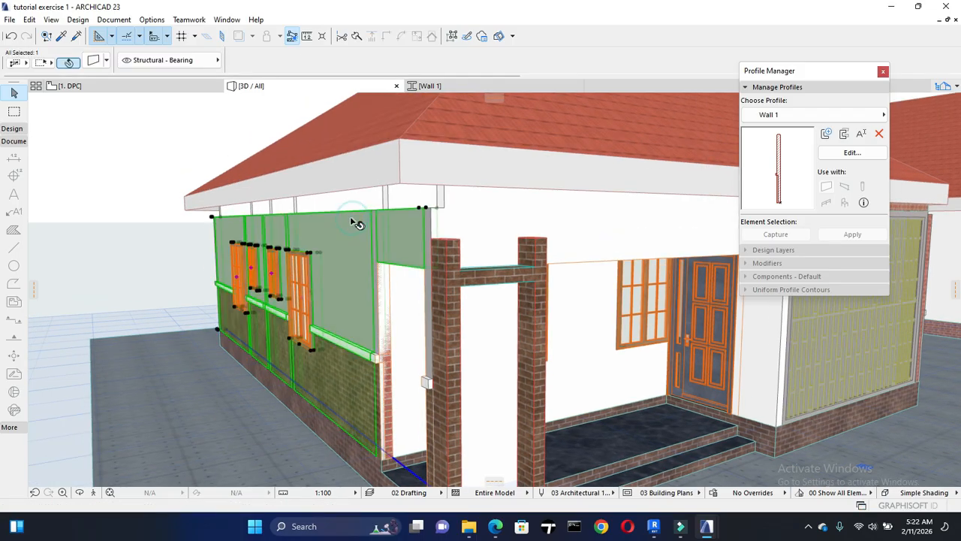
pyautogui.click(838, 155)
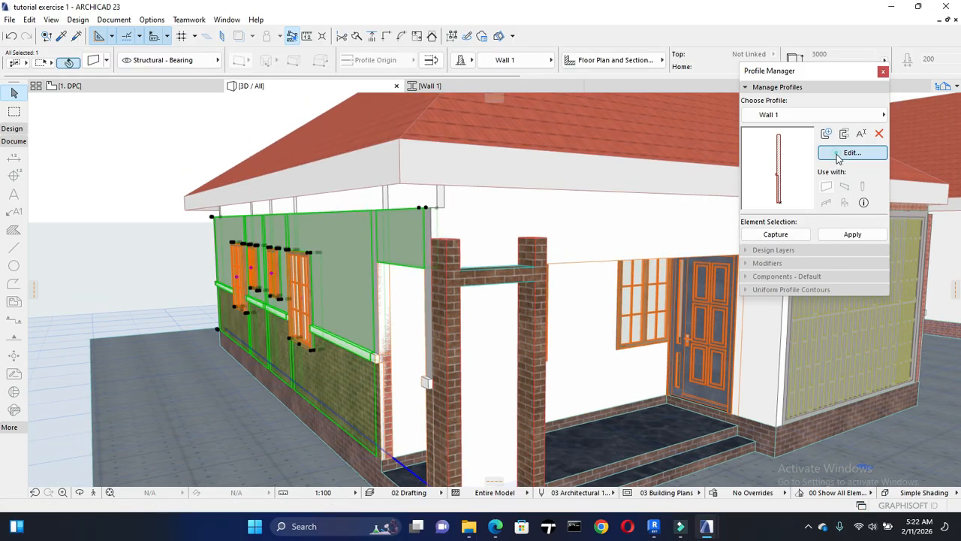
pyautogui.click(434, 183)
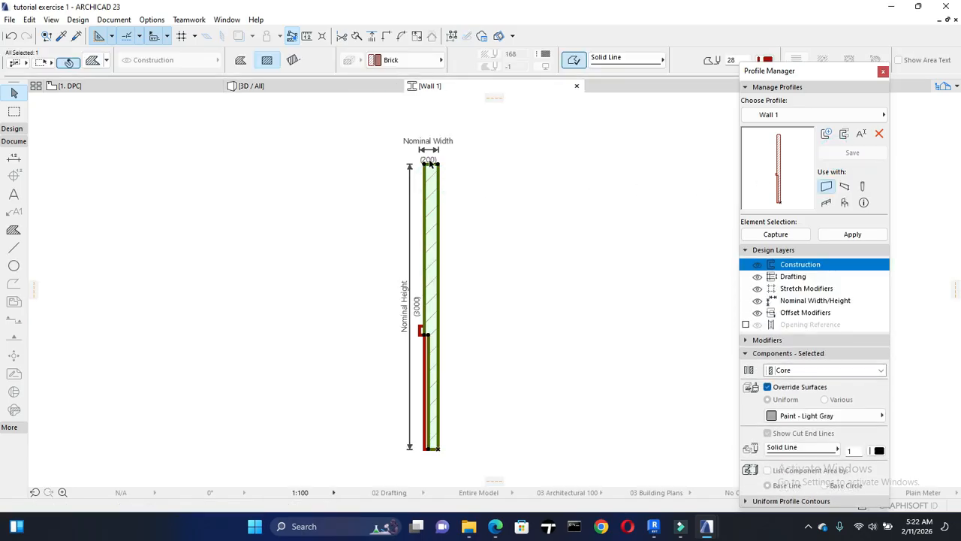
pyautogui.scroll(3, 434, 150)
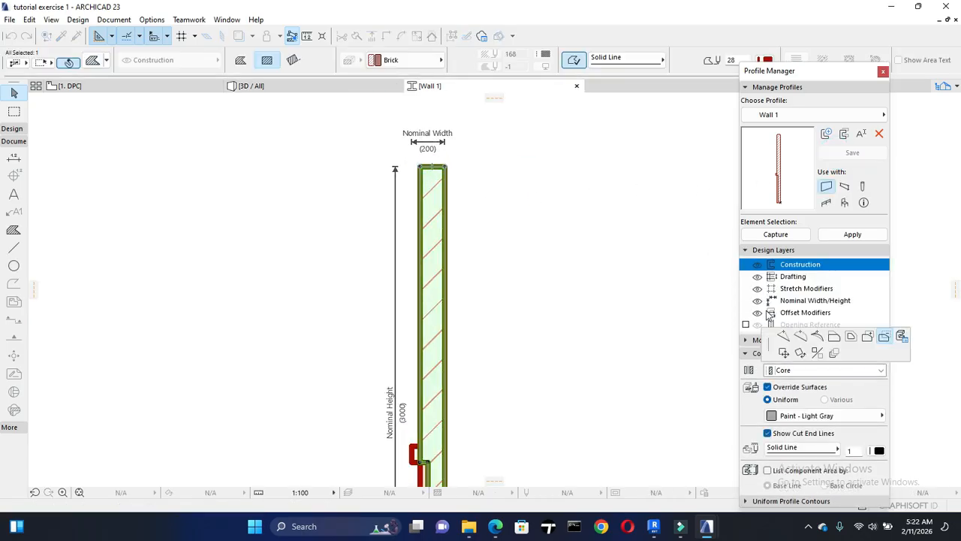
pyautogui.click(836, 338)
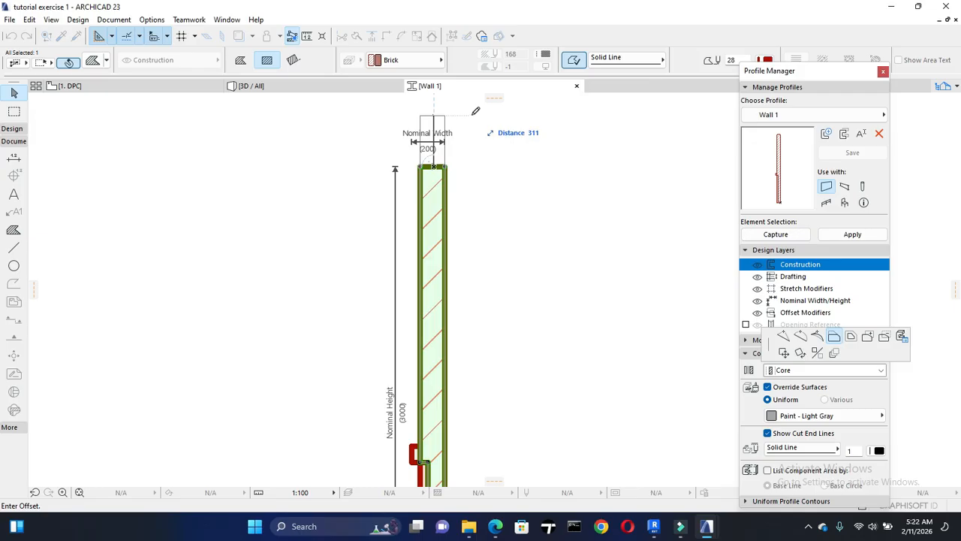
pyautogui.write('300')
pyautogui.press('Return')
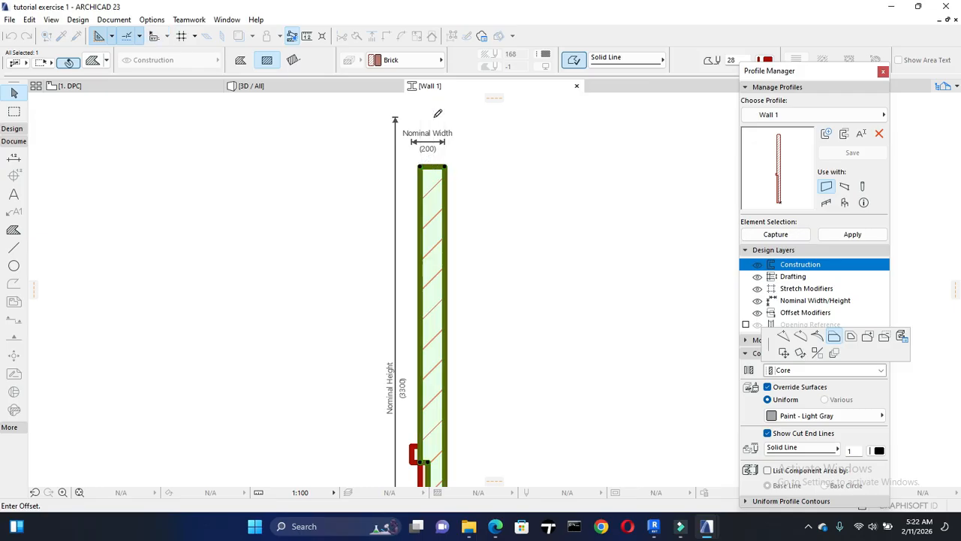
# Step: Apply the edited Wall 1 profile to the four-window side wall, return to the 3D view and clear the selection
pyautogui.scroll(-3, 404, 166)
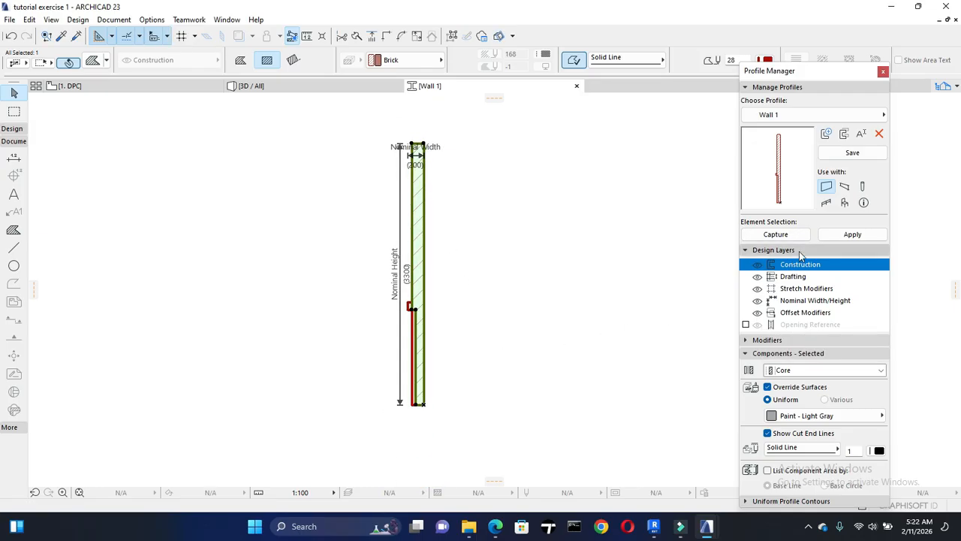
pyautogui.click(852, 234)
pyautogui.click(303, 90)
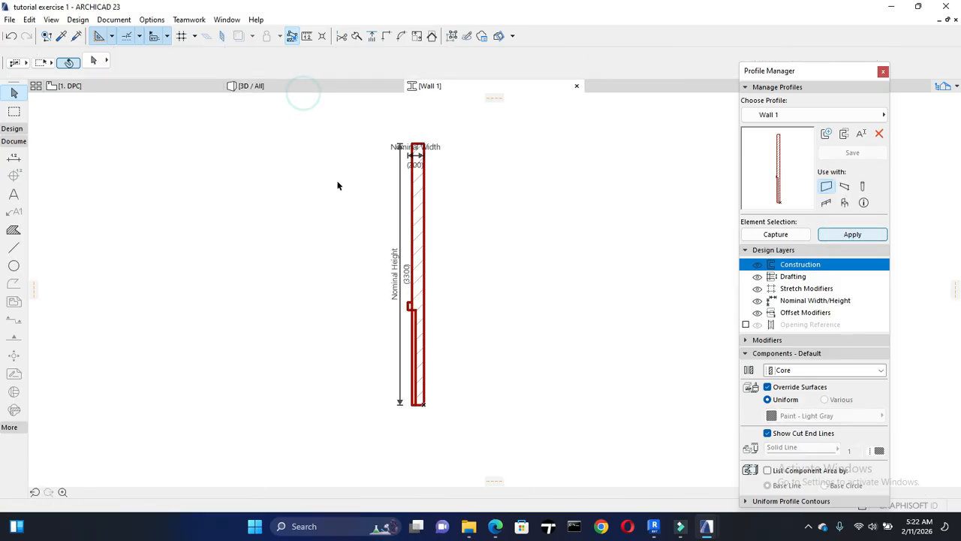
pyautogui.click(300, 90)
pyautogui.click(334, 84)
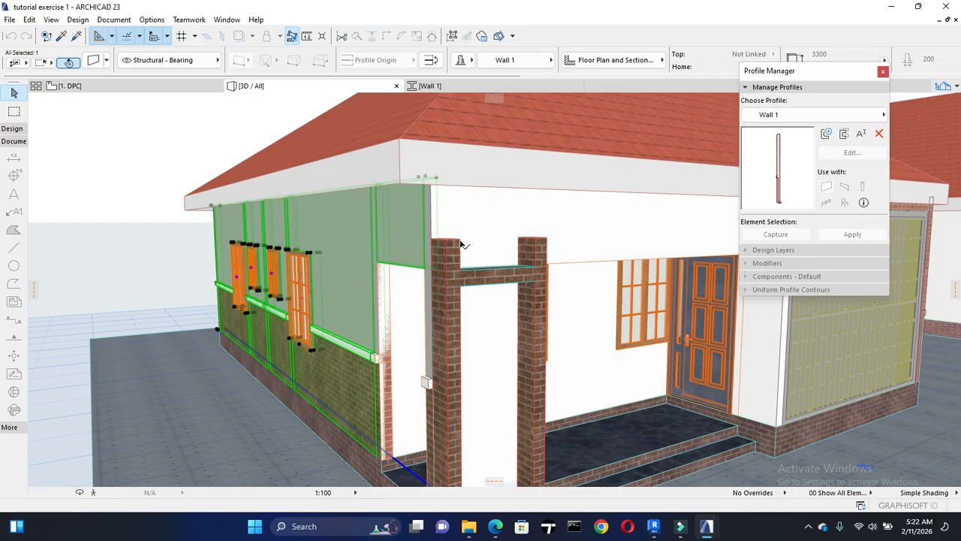
pyautogui.press('Escape')
pyautogui.scroll(-1, 439, 275)
pyautogui.scroll(-1, 432, 281)
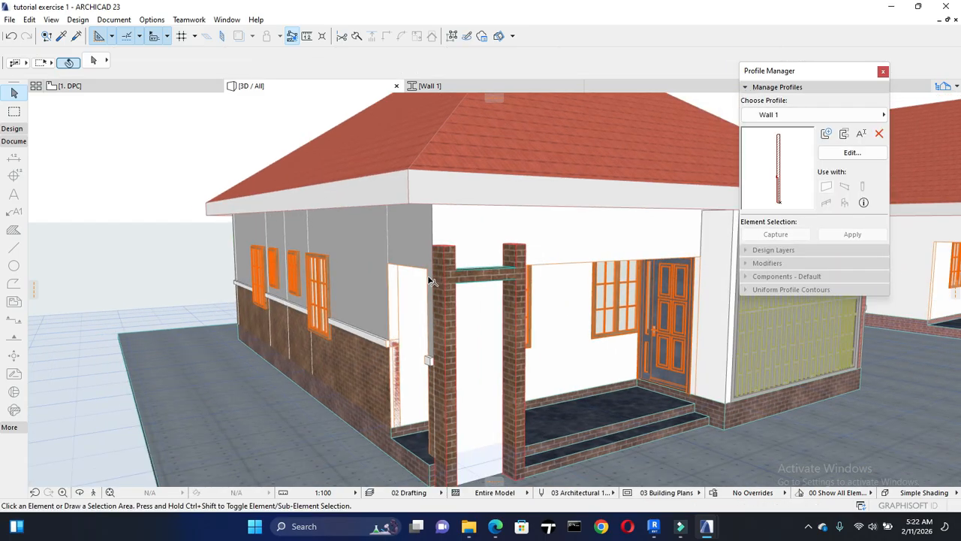
pyautogui.scroll(-1, 489, 285)
pyautogui.click(488, 326)
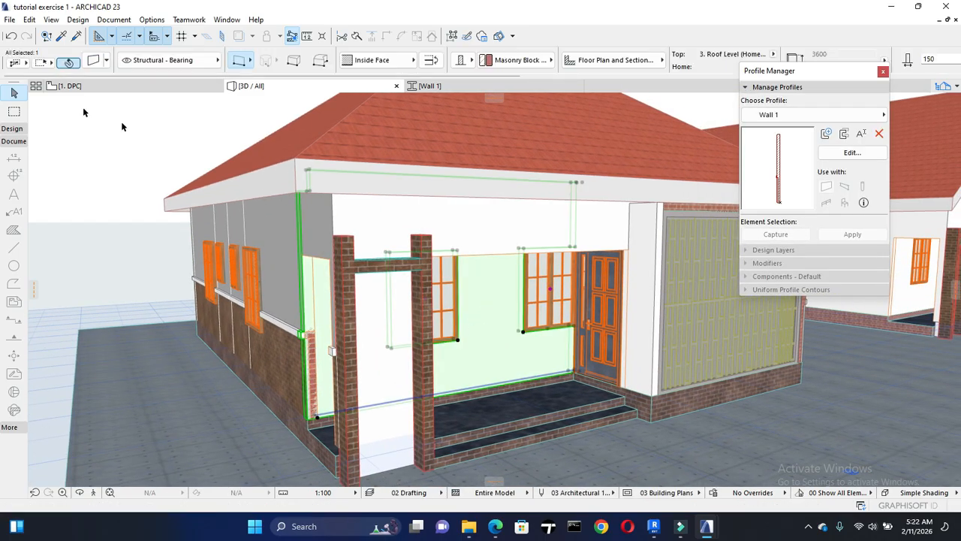
pyautogui.click(93, 61)
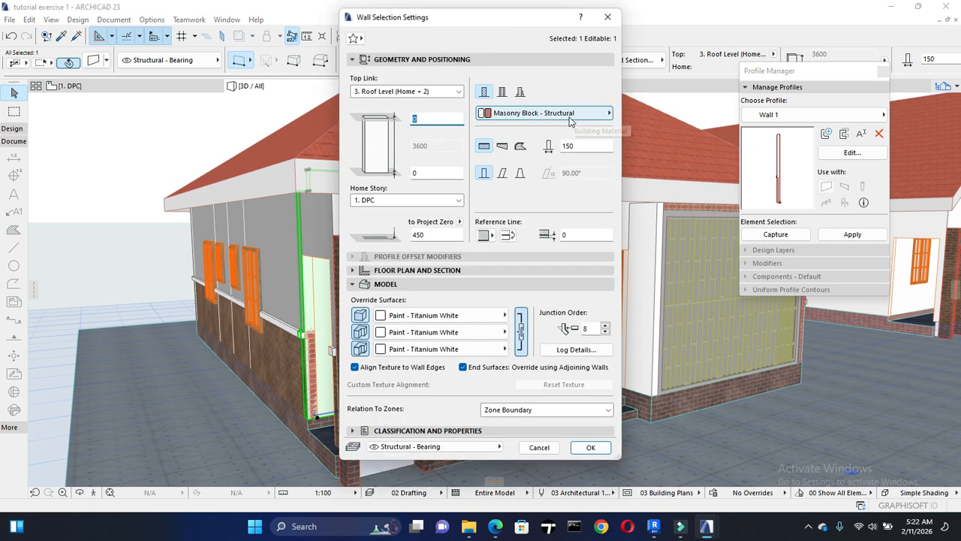
pyautogui.click(521, 93)
pyautogui.click(539, 115)
pyautogui.press('Escape')
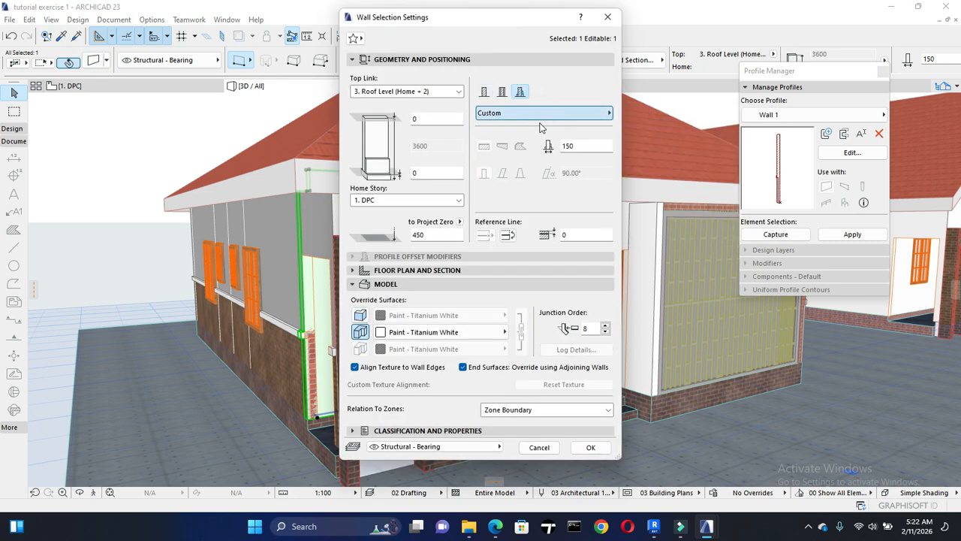
pyautogui.press('Escape')
pyautogui.press('Escape')
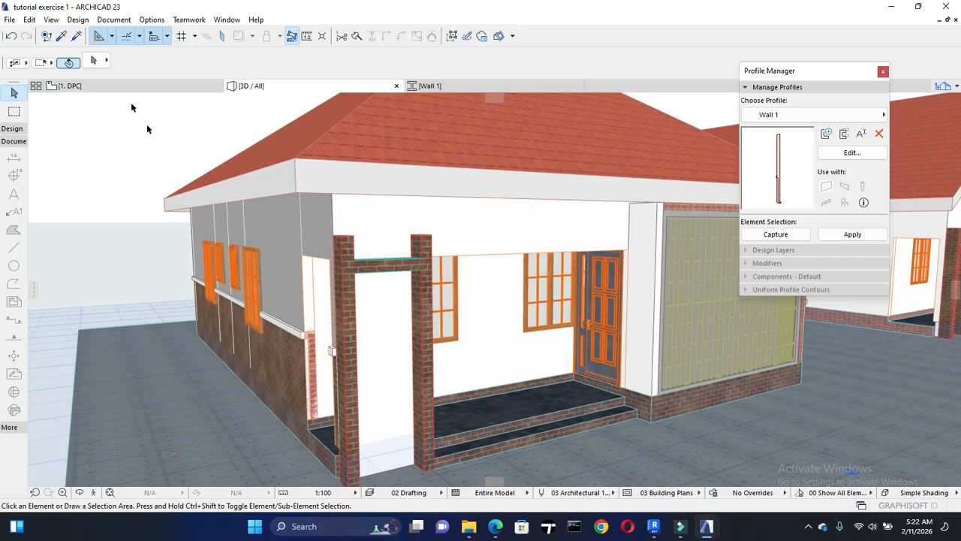
# Step: Pick up the settings of the profiled four-window side wall as the default wall parameters
pyautogui.click(62, 36)
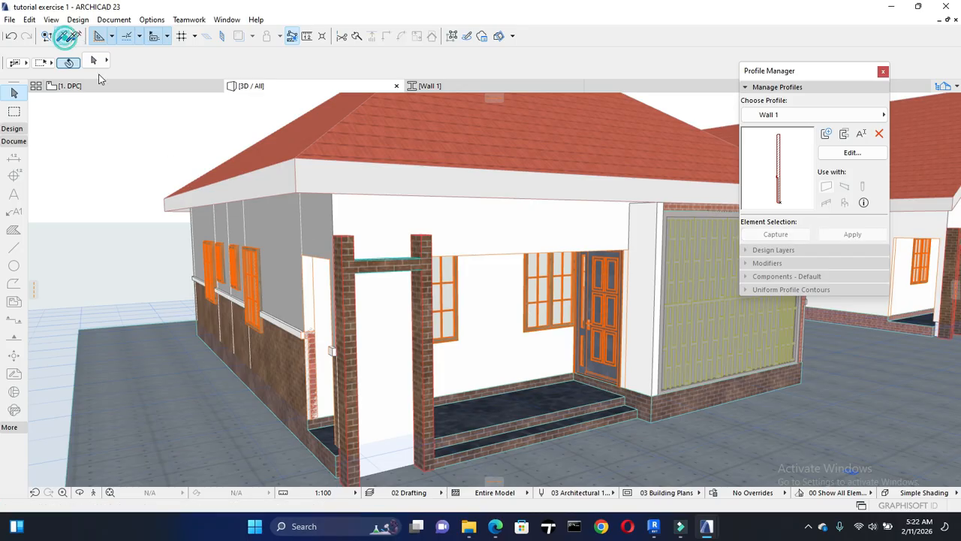
pyautogui.click(272, 251)
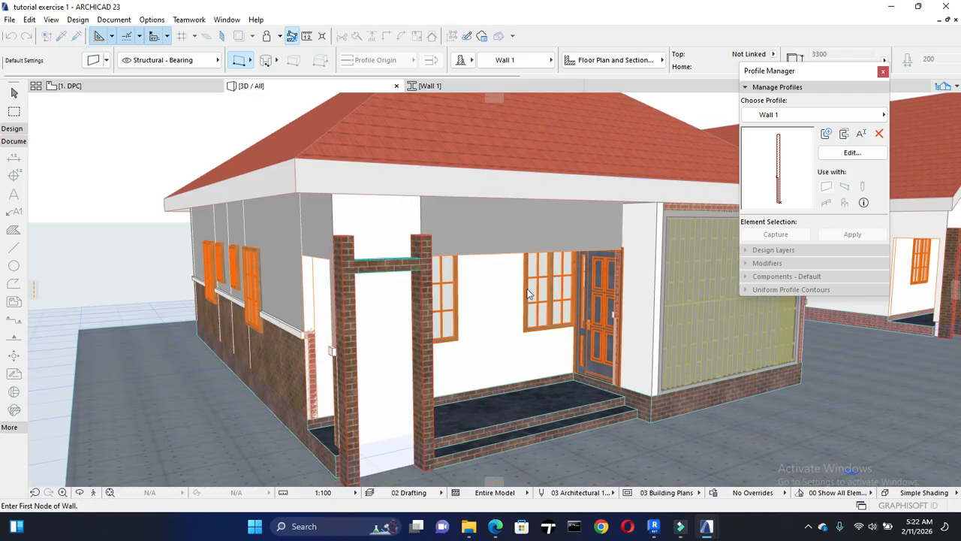
pyautogui.click(490, 333)
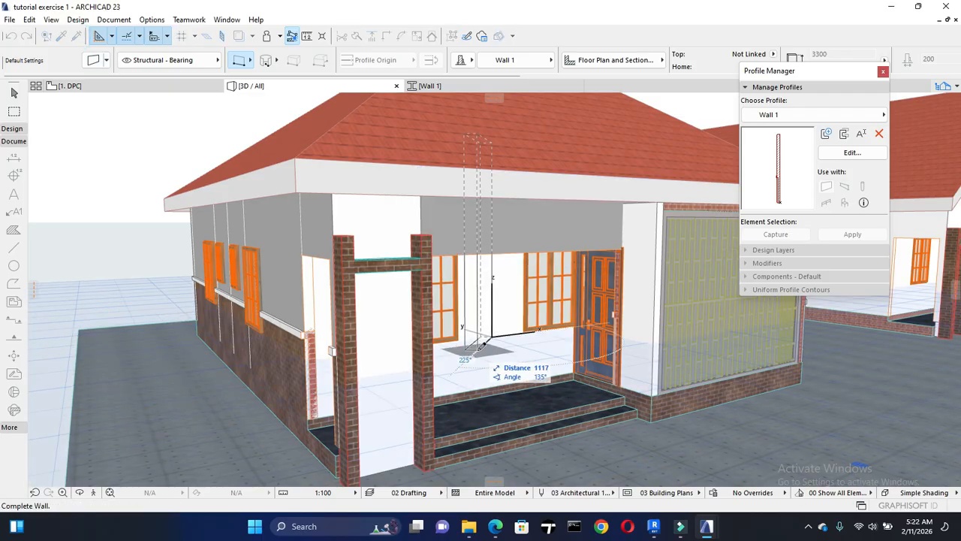
pyautogui.press('Escape')
# Step: Try to transfer the picked-up wall settings to the porch's two-window wall and undo the change
pyautogui.click(76, 36)
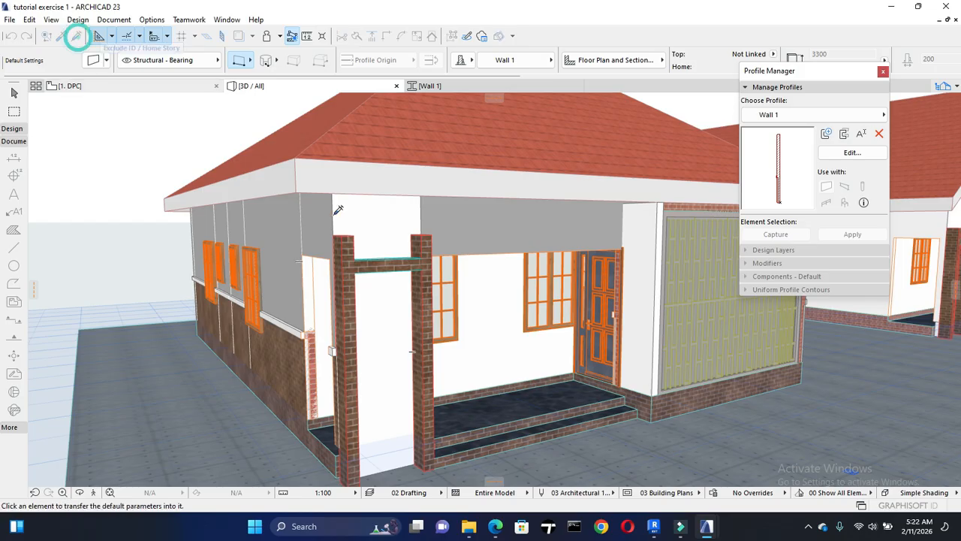
pyautogui.click(497, 339)
pyautogui.click(392, 232)
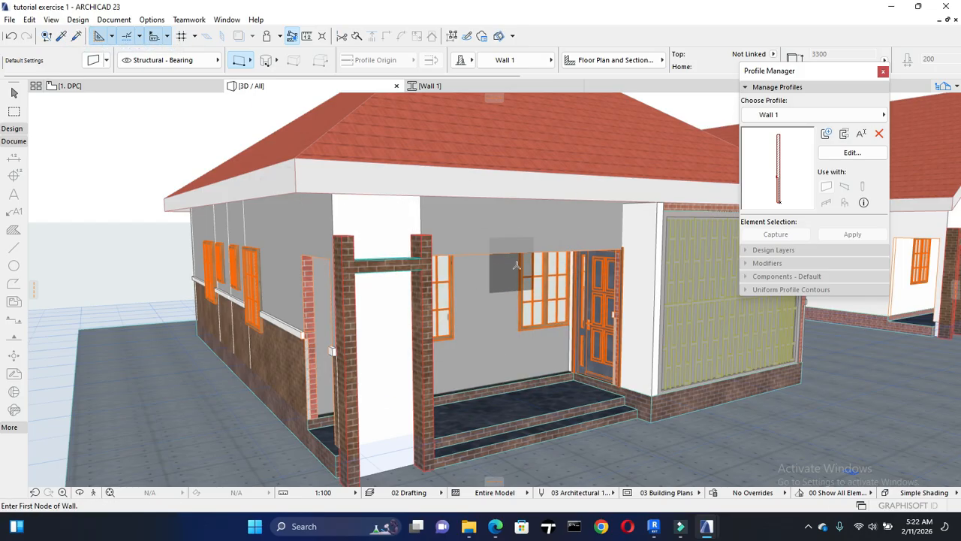
pyautogui.hotkey('ctrl', 'z')
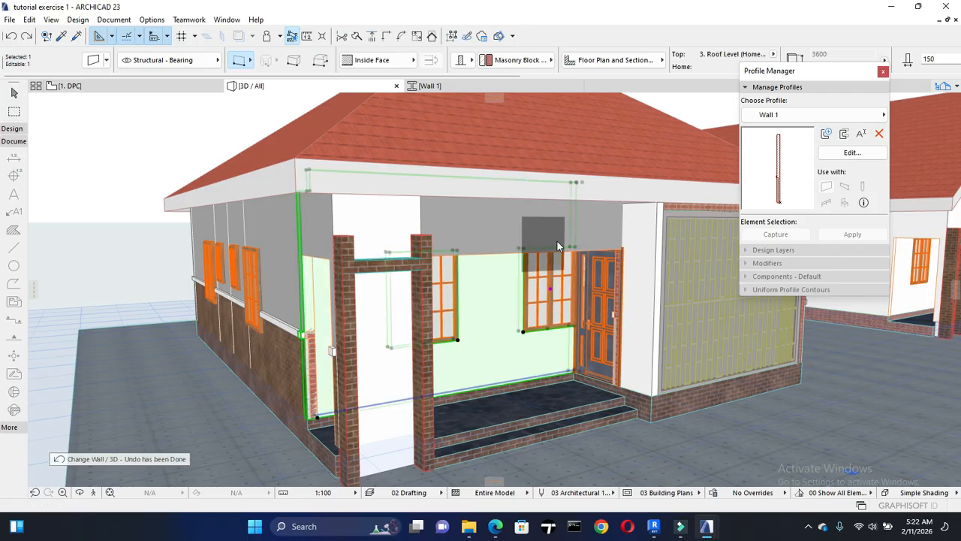
pyautogui.press('Escape')
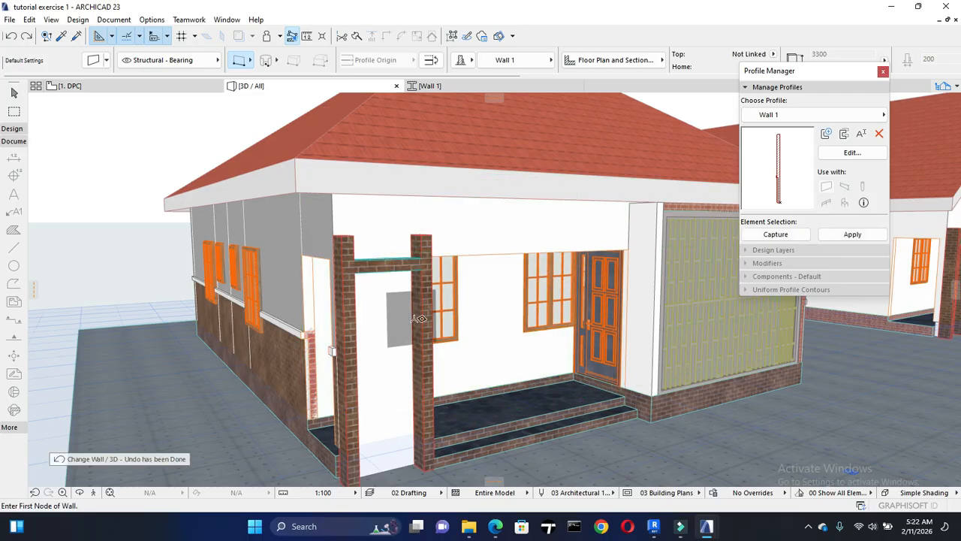
# Step: Transfer the Wall 1 profile settings to the porch's two-window wall and flip it about its reference line
pyautogui.click(76, 36)
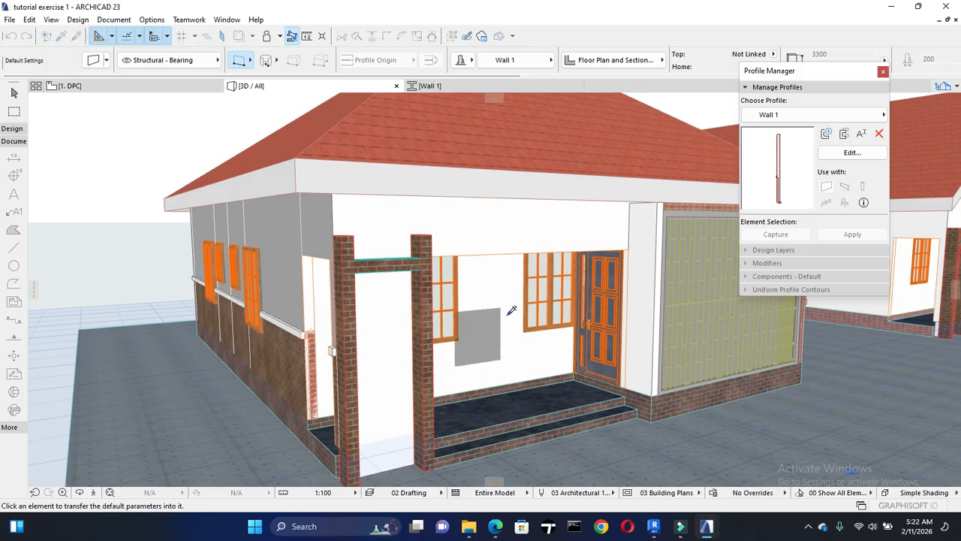
pyautogui.click(494, 310)
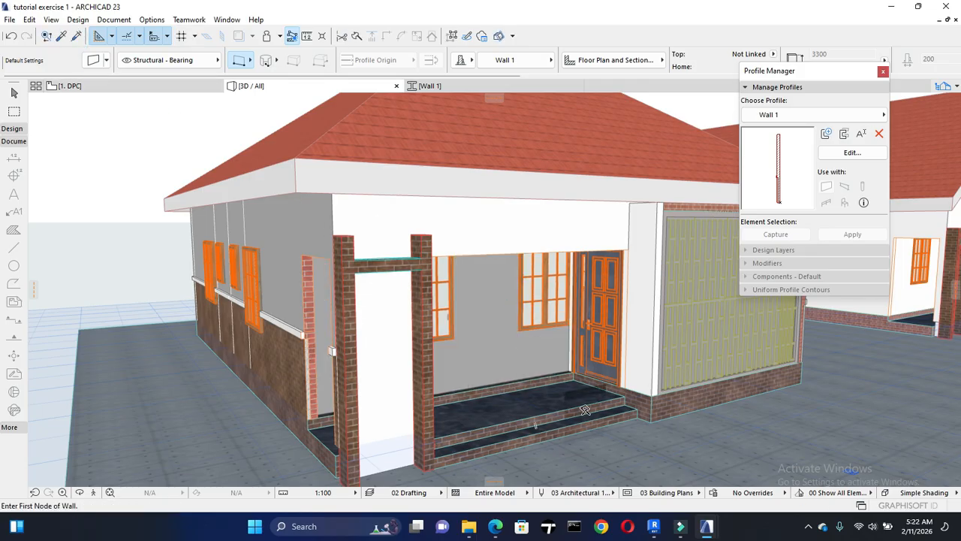
pyautogui.press('Escape')
pyautogui.click(511, 330)
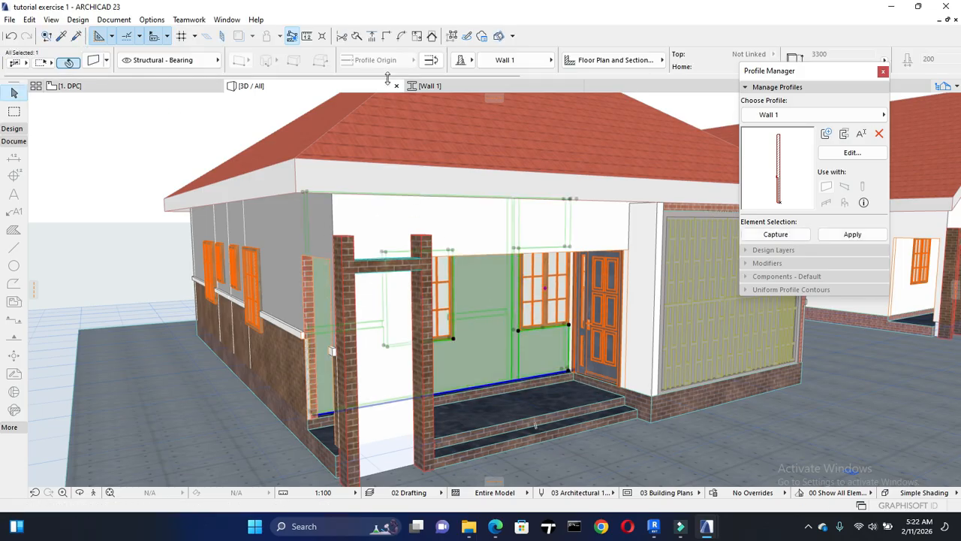
pyautogui.click(430, 60)
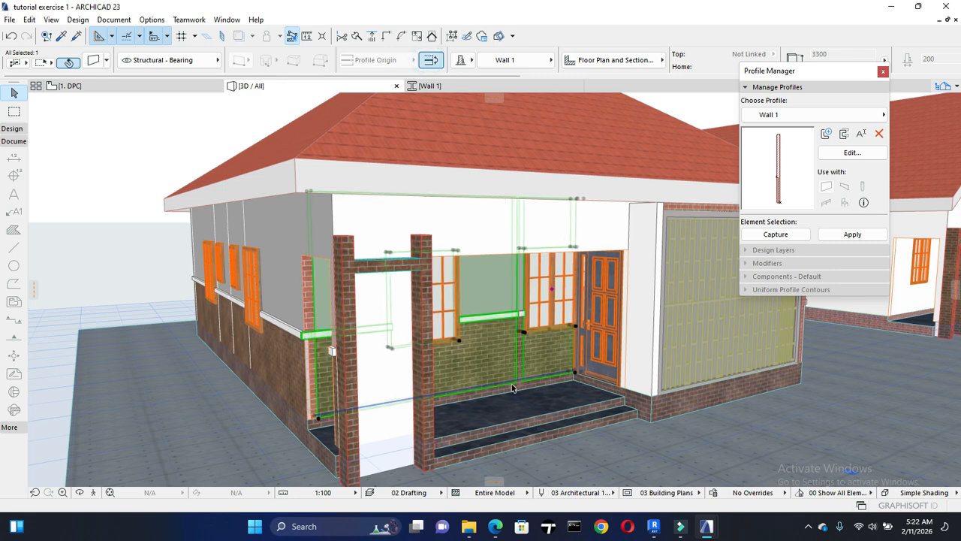
# Step: Inspect the shared wall settings of the four-window side wall and the porch's two-window wall
pyautogui.press('Escape')
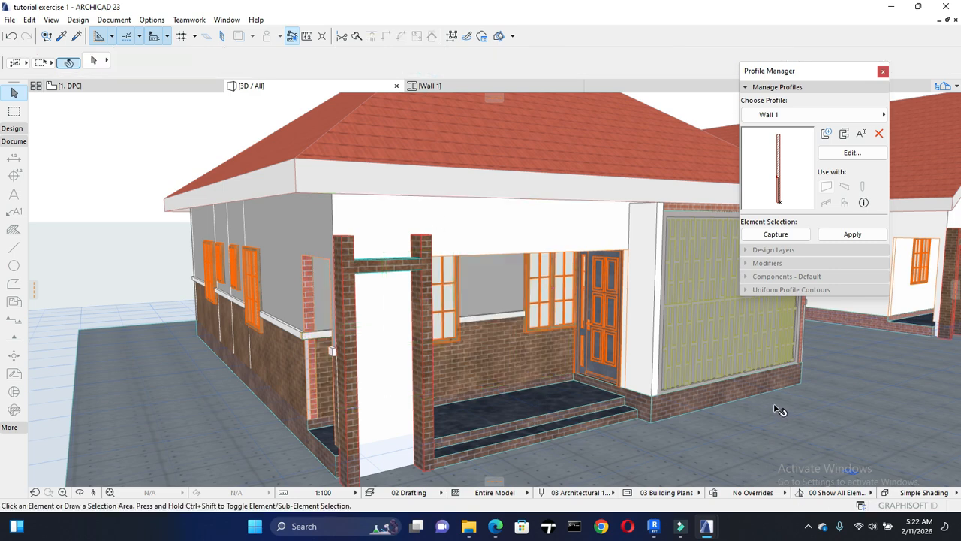
pyautogui.scroll(6, 306, 323)
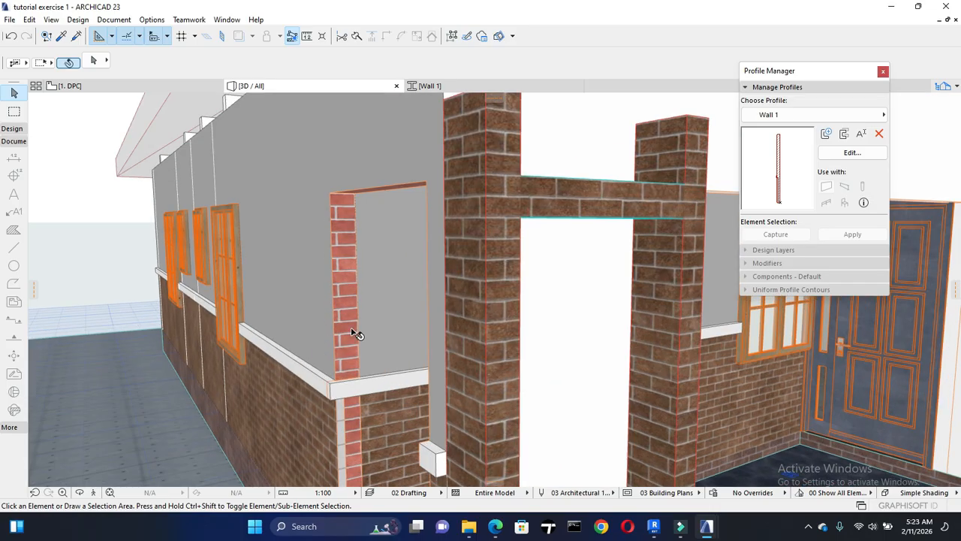
pyautogui.click(354, 331)
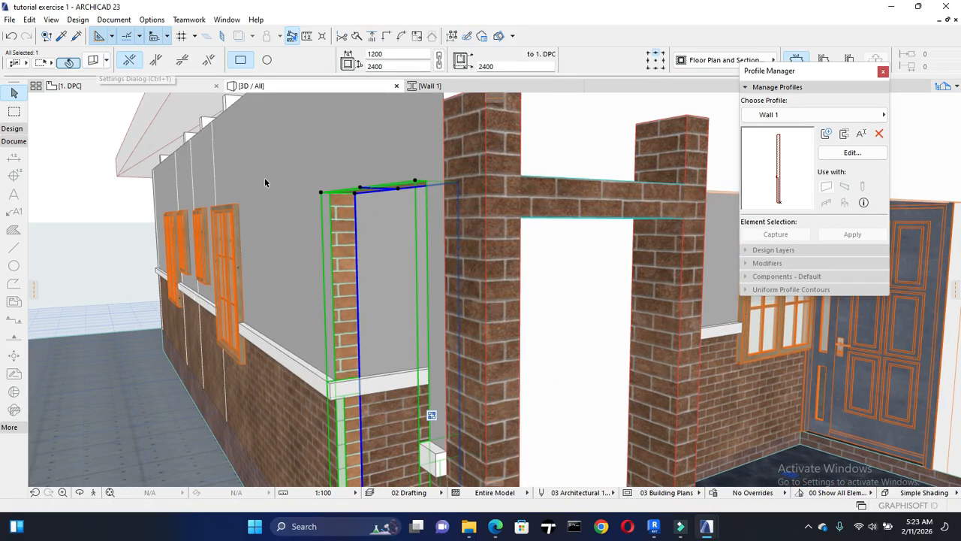
pyautogui.press('Escape')
pyautogui.click(398, 424)
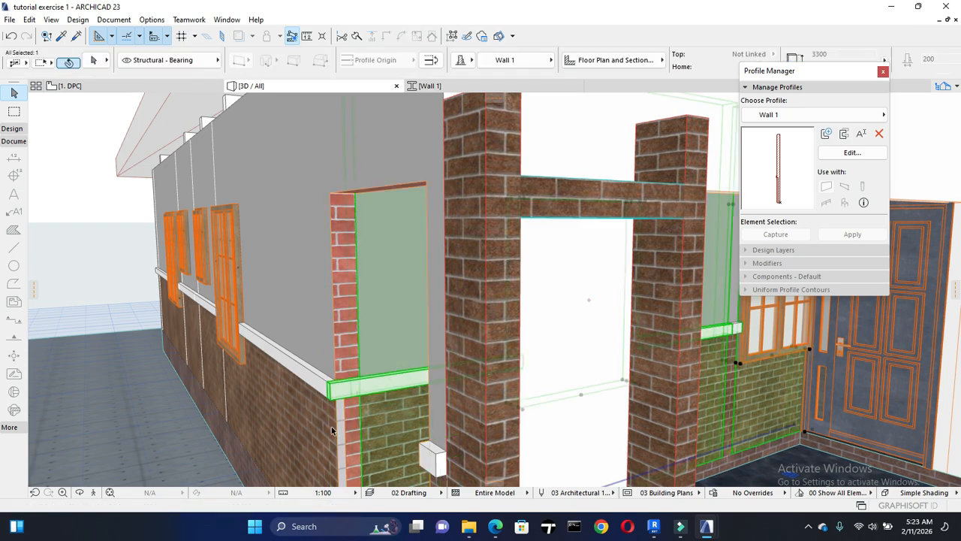
pyautogui.keyDown('shift'); pyautogui.click(317, 434); pyautogui.keyUp('shift')
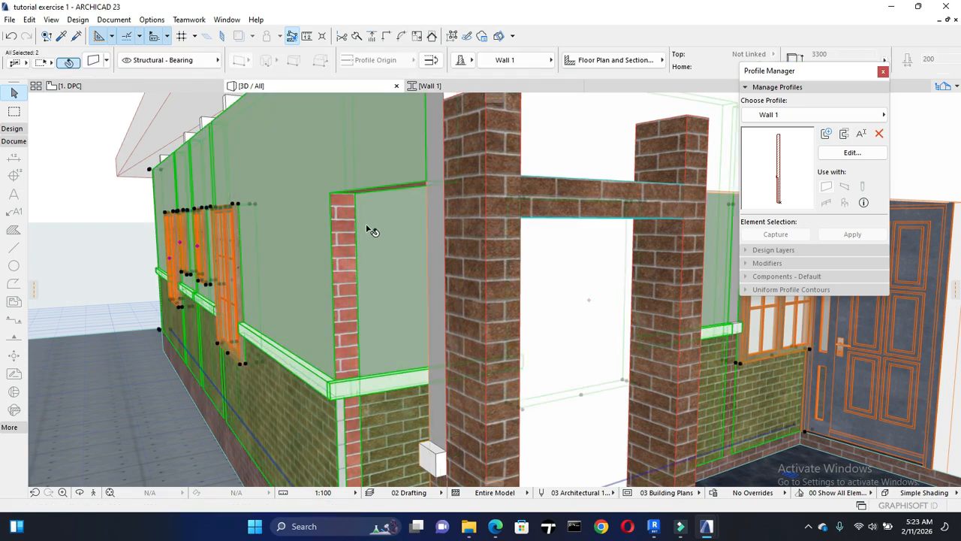
pyautogui.click(98, 63)
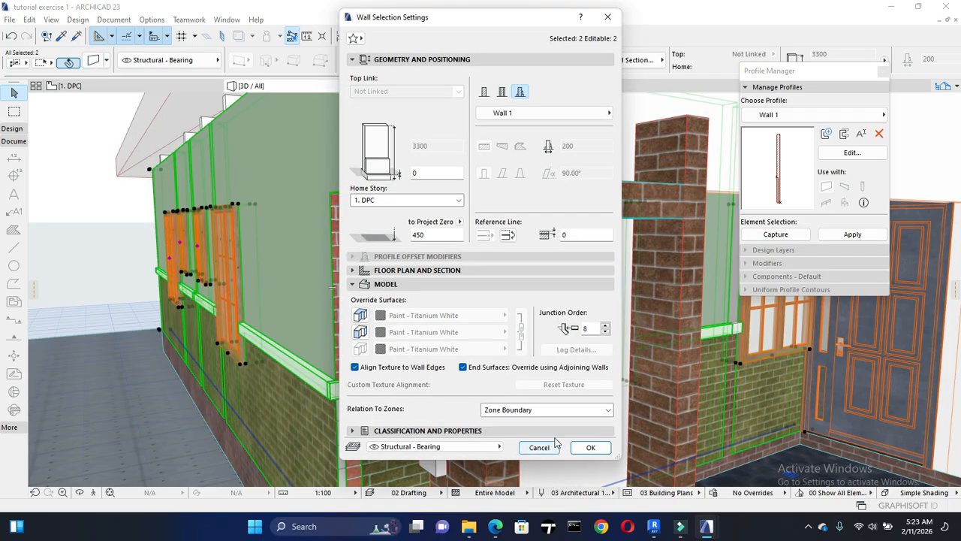
pyautogui.click(548, 446)
# Step: Check the floor plan and symbol settings of the porch opening in the four-window side wall and delete the opening
pyautogui.keyDown('shift'); pyautogui.moveTo(359, 293); pyautogui.dragTo(514, 194, button='middle'); pyautogui.keyUp('shift')
pyautogui.click(482, 202)
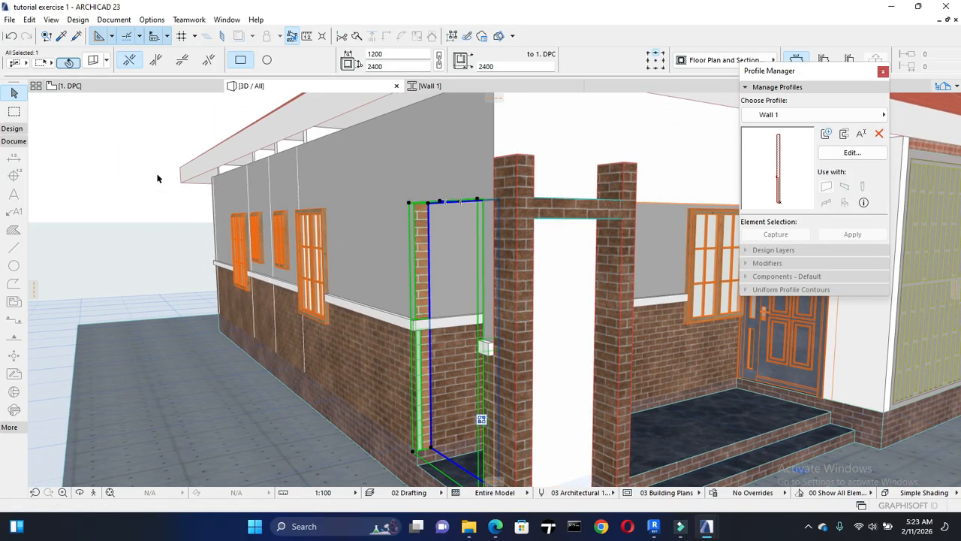
pyautogui.click(92, 63)
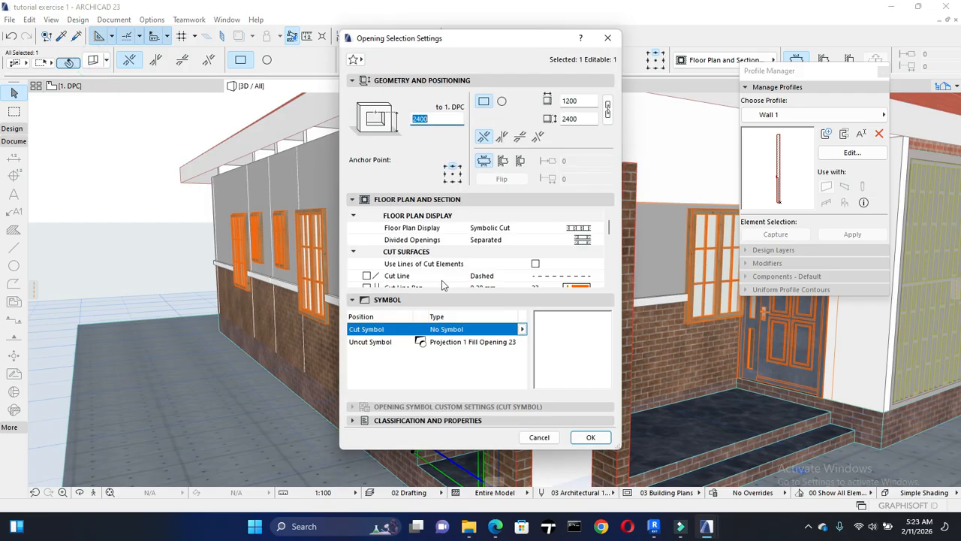
pyautogui.scroll(-10, 503, 241)
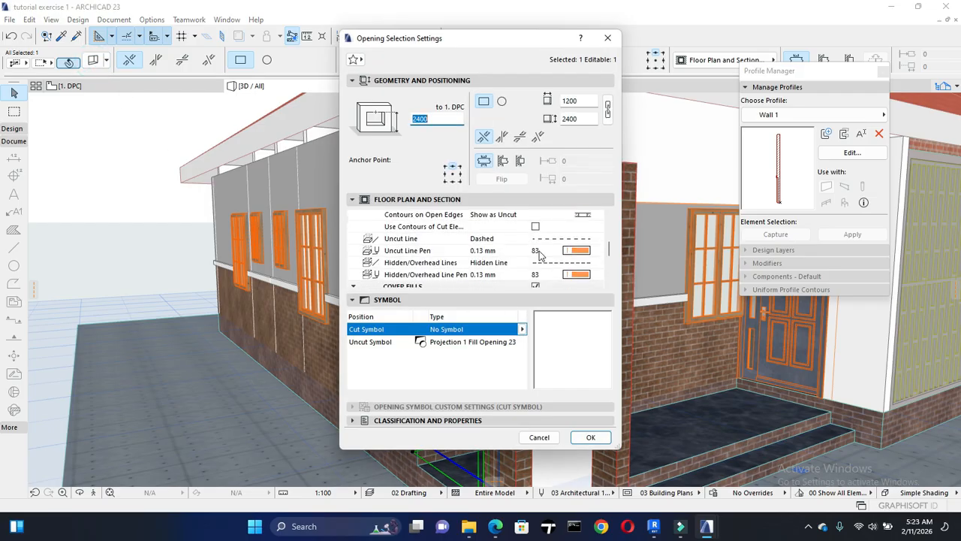
pyautogui.scroll(8, 567, 276)
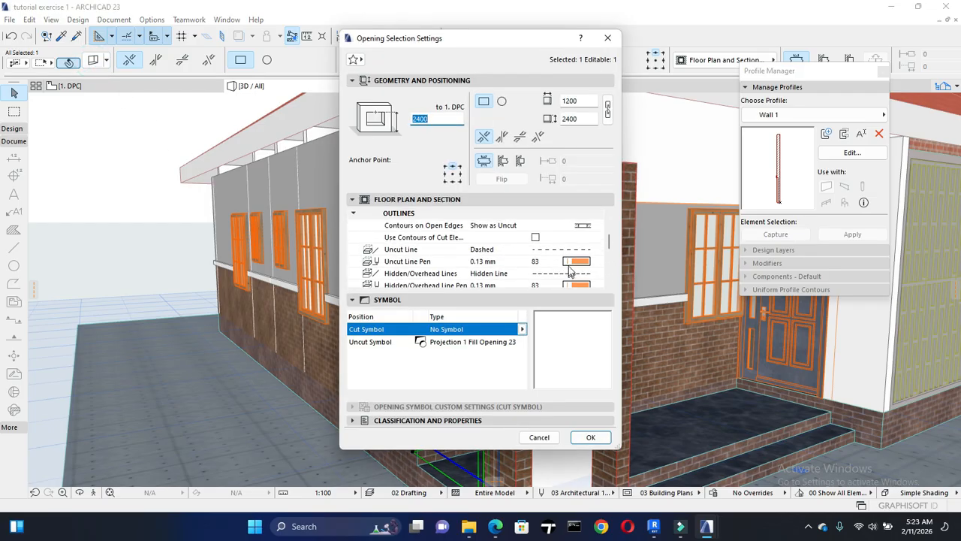
pyautogui.scroll(-2, 569, 264)
pyautogui.scroll(2, 569, 265)
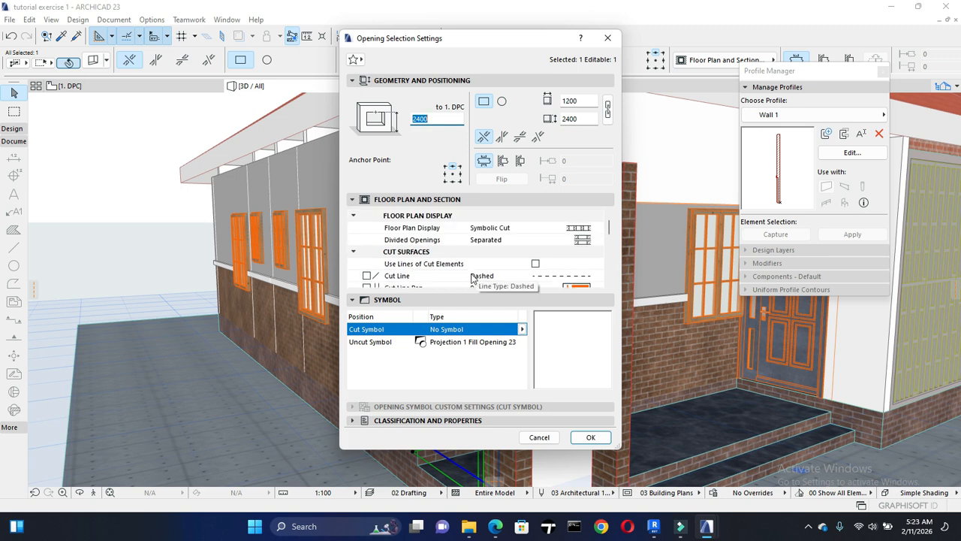
pyautogui.scroll(-4, 545, 267)
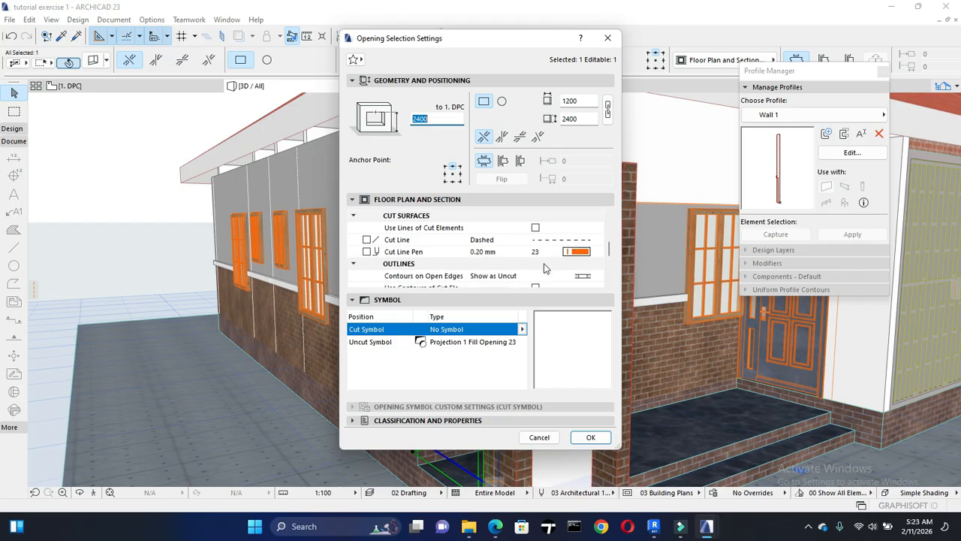
pyautogui.click(417, 200)
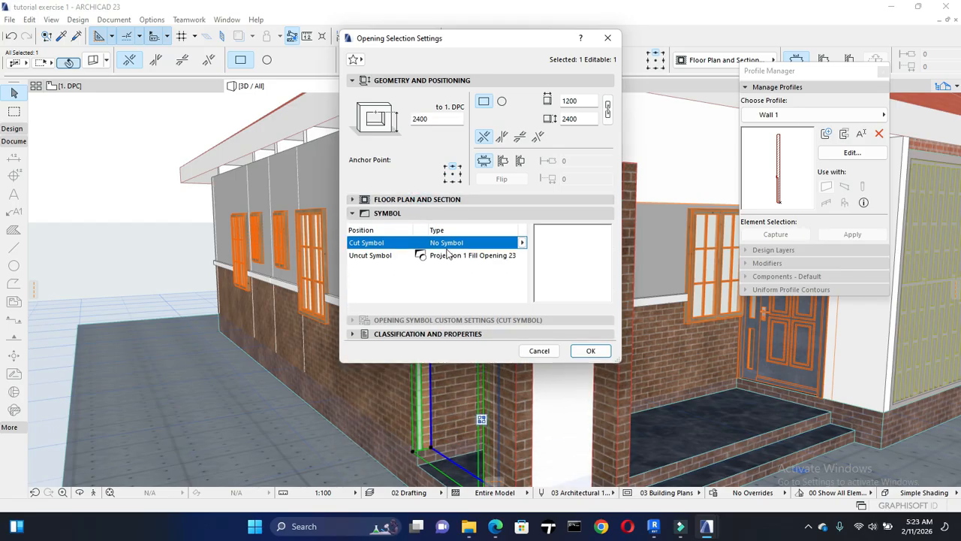
pyautogui.click(520, 256)
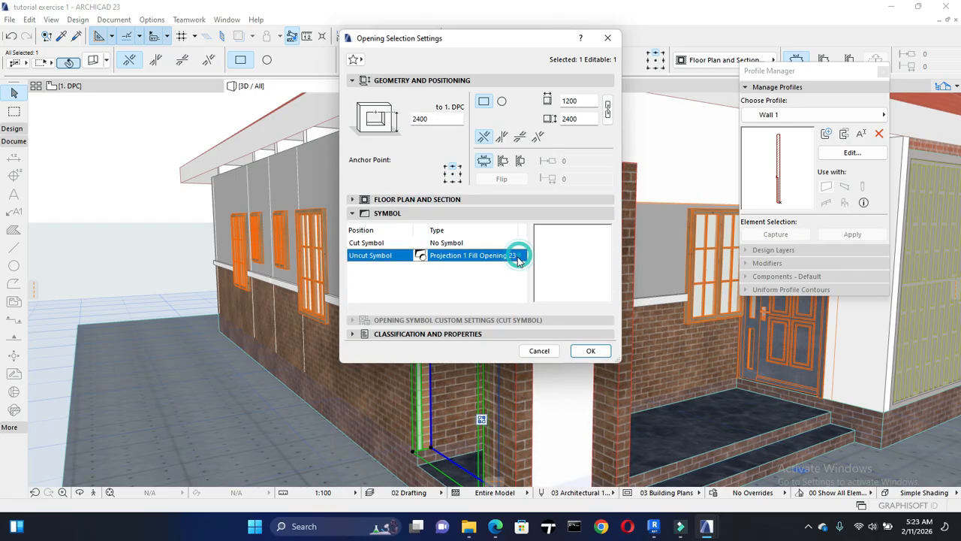
pyautogui.click(607, 37)
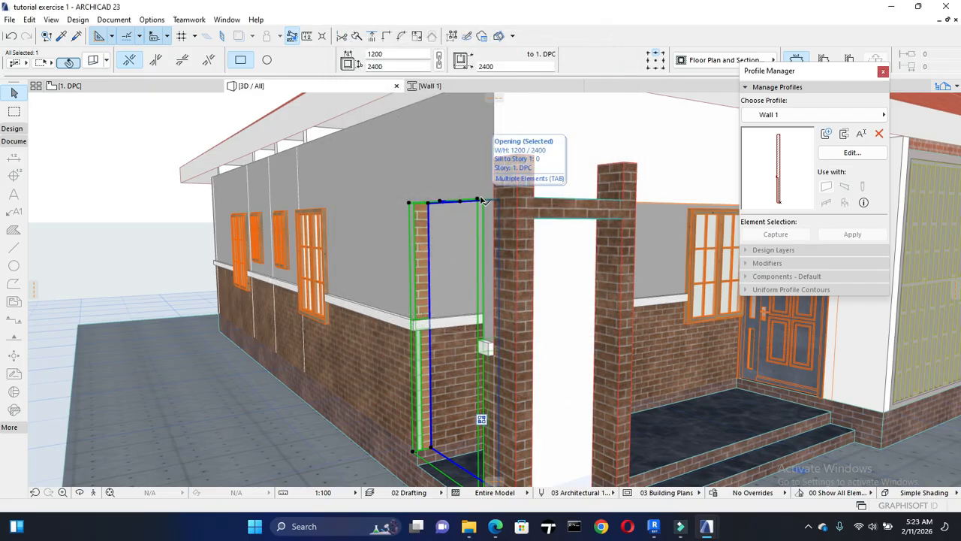
pyautogui.press('Delete')
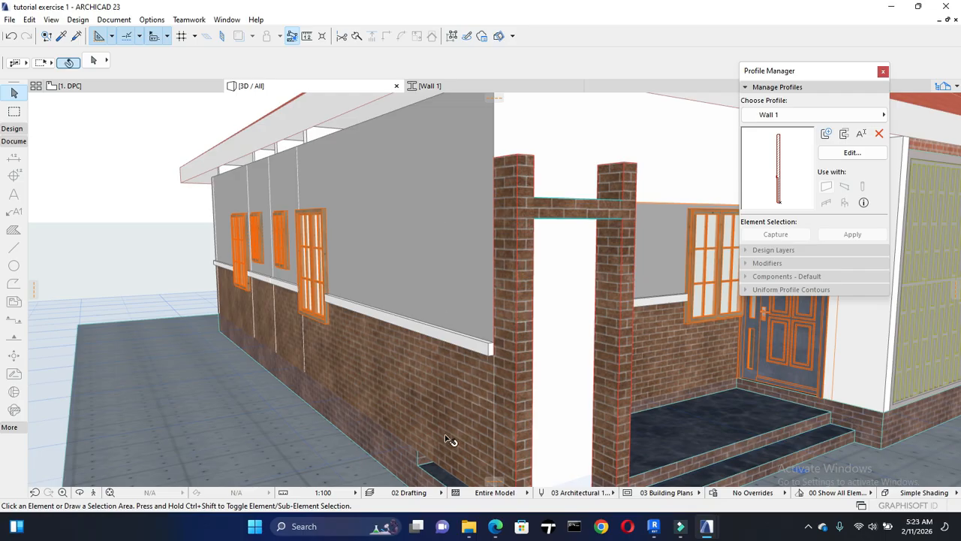
# Step: Place a window in the side wall beside the ENTERANCE on the 1. DPC floor plan
pyautogui.click(145, 88)
pyautogui.scroll(-3, 381, 292)
pyautogui.moveTo(398, 296); pyautogui.dragTo(506, 264, button='middle')
pyautogui.scroll(-1, 504, 294)
pyautogui.moveTo(446, 266); pyautogui.dragTo(644, 262, button='middle')
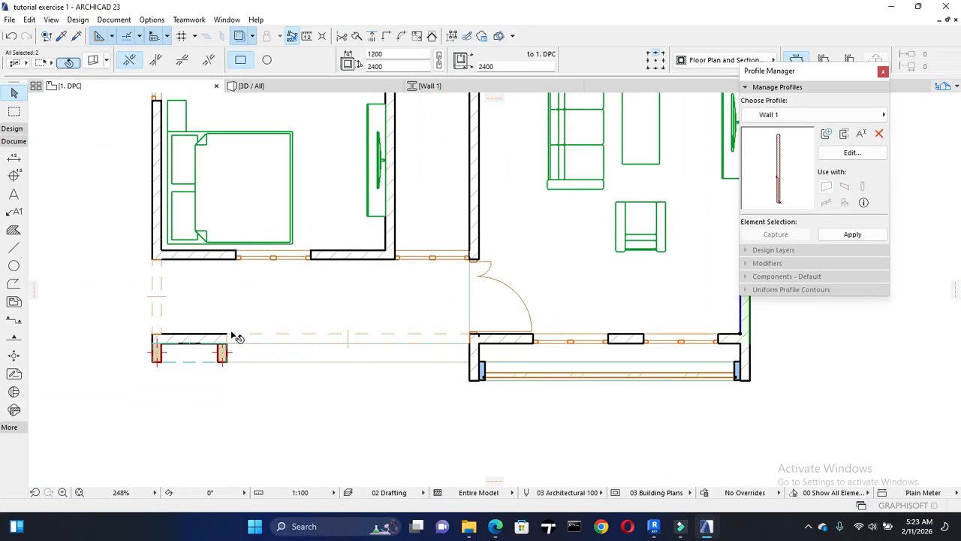
pyautogui.click(157, 298)
pyautogui.scroll(-6, 161, 293)
pyautogui.moveTo(262, 317); pyautogui.dragTo(685, 316, button='middle')
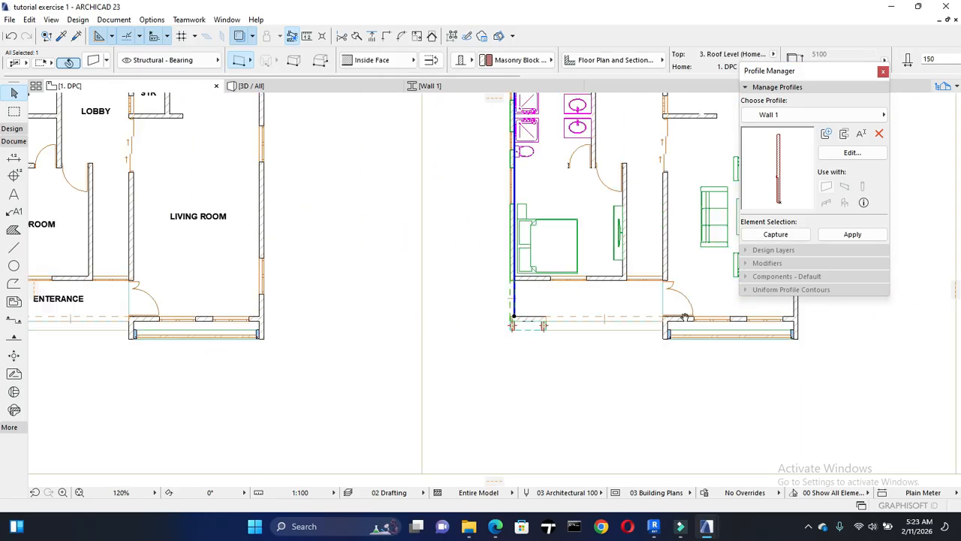
pyautogui.scroll(8, 114, 288)
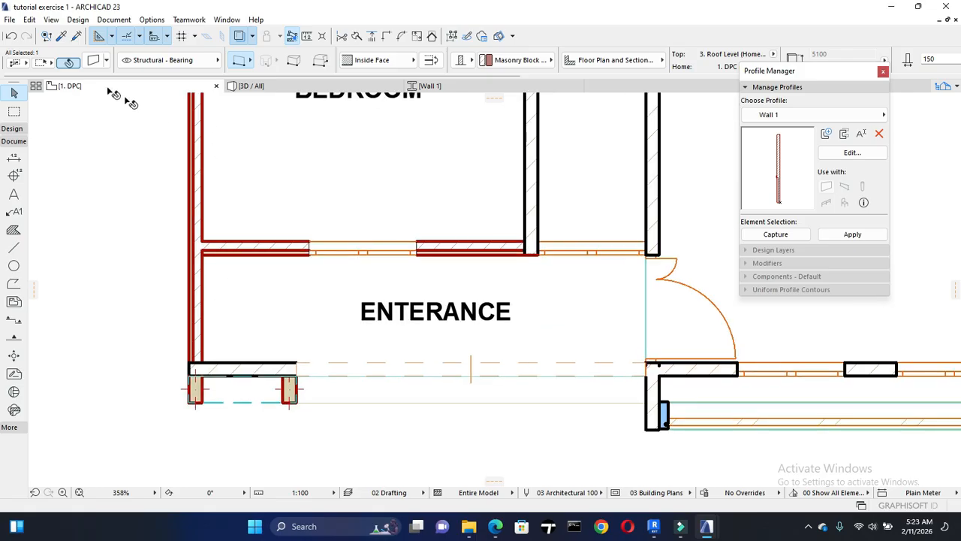
pyautogui.press('Escape')
pyautogui.click(19, 128)
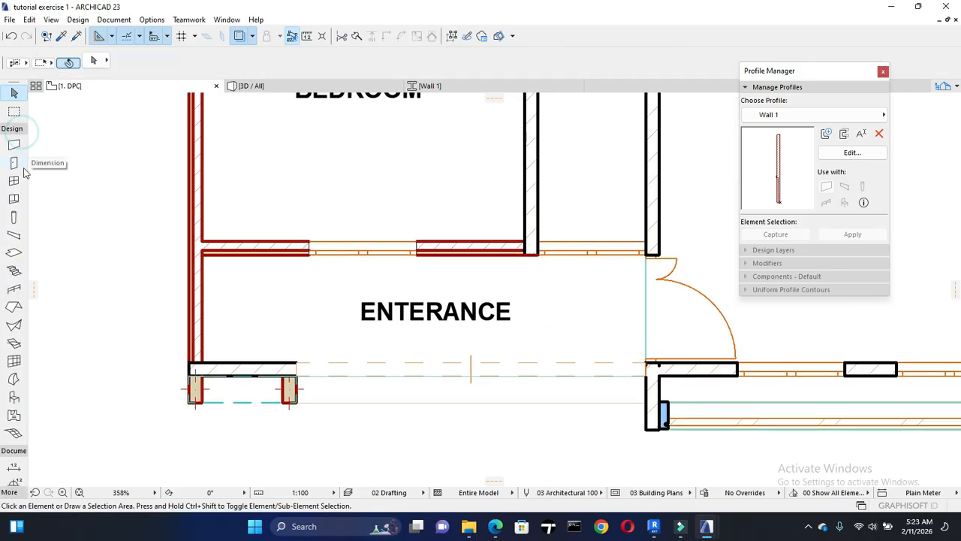
pyautogui.click(16, 180)
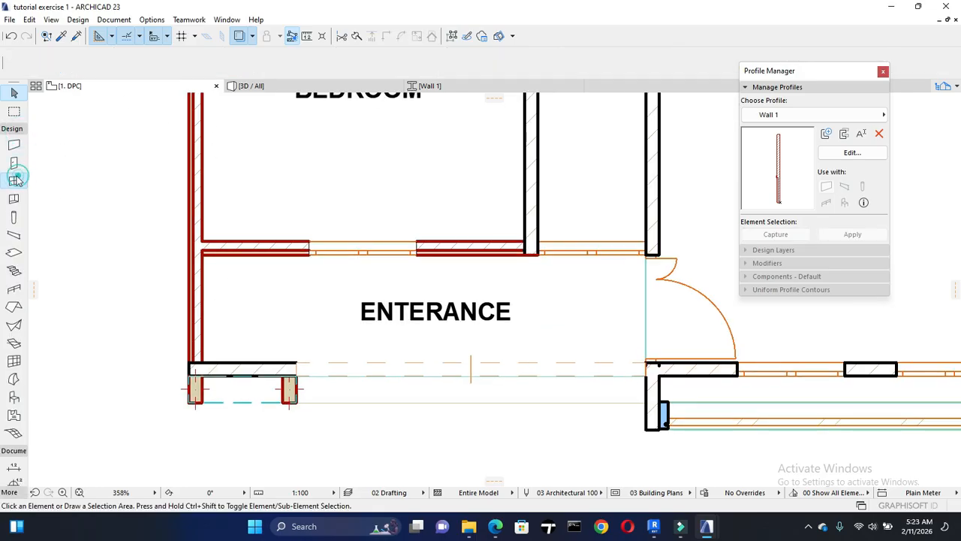
pyautogui.click(199, 289)
pyautogui.click(207, 276)
pyautogui.press('Escape')
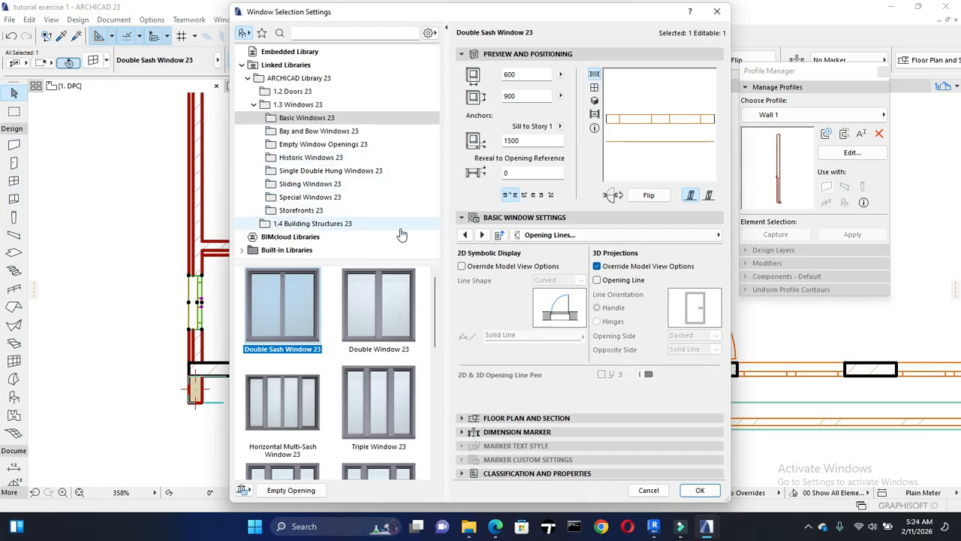
# Step: Change the new entrance side window to Rectangular Window Opening 23 from Empty Window Openings 23
pyautogui.click(336, 146)
pyautogui.scroll(-3, 340, 344)
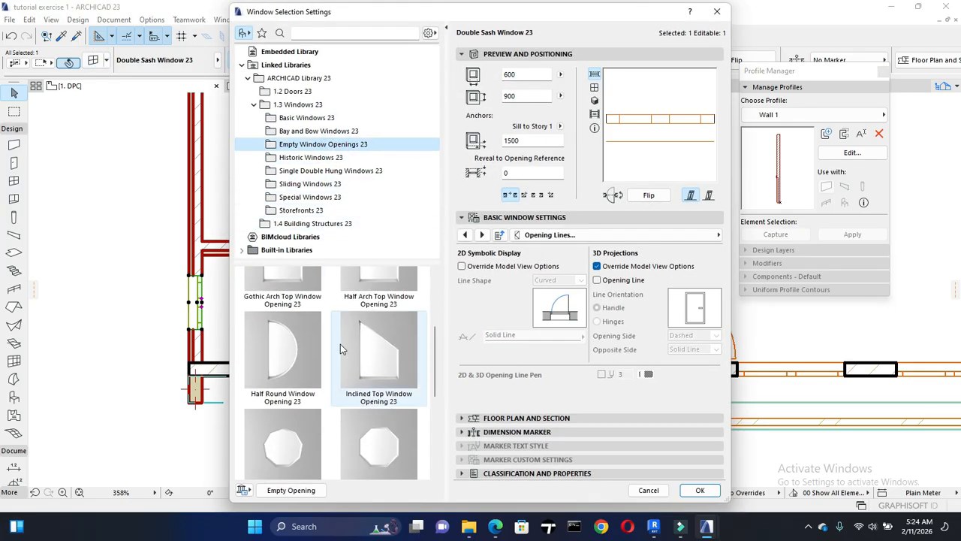
pyautogui.scroll(-3, 338, 385)
pyautogui.click(379, 323)
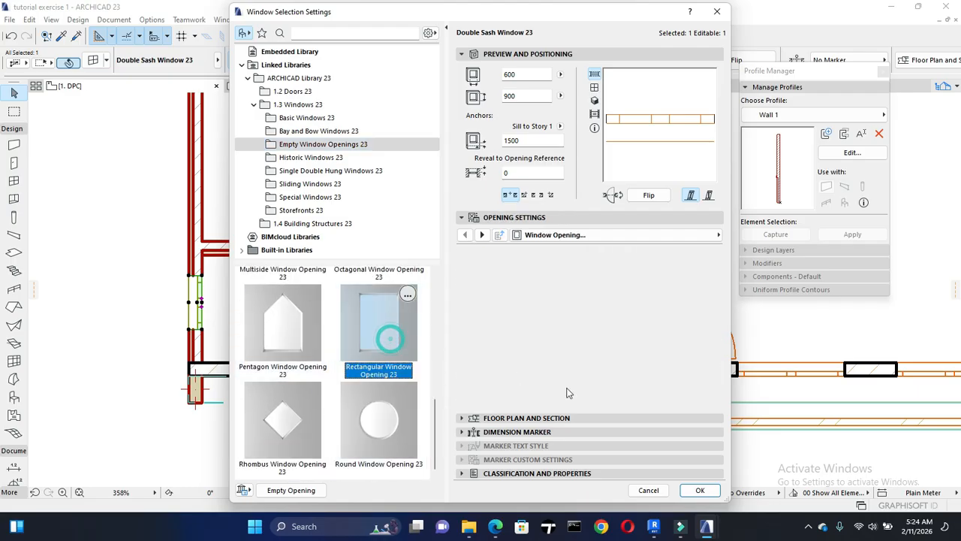
pyautogui.click(689, 489)
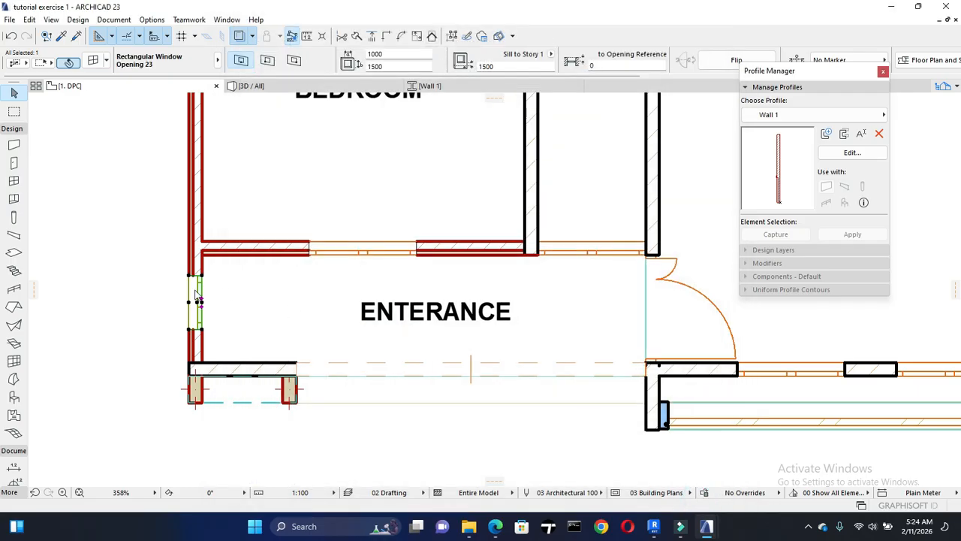
# Step: Stretch the rectangular opening in plan to 1200 mm wide, from the bedroom wall's outer face to the entrance's front wall
pyautogui.click(200, 258)
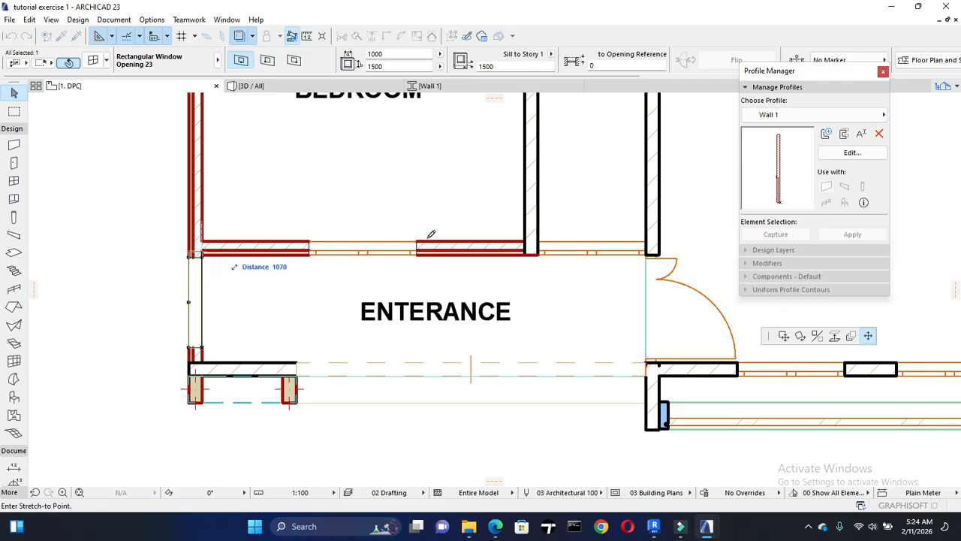
pyautogui.click(538, 252)
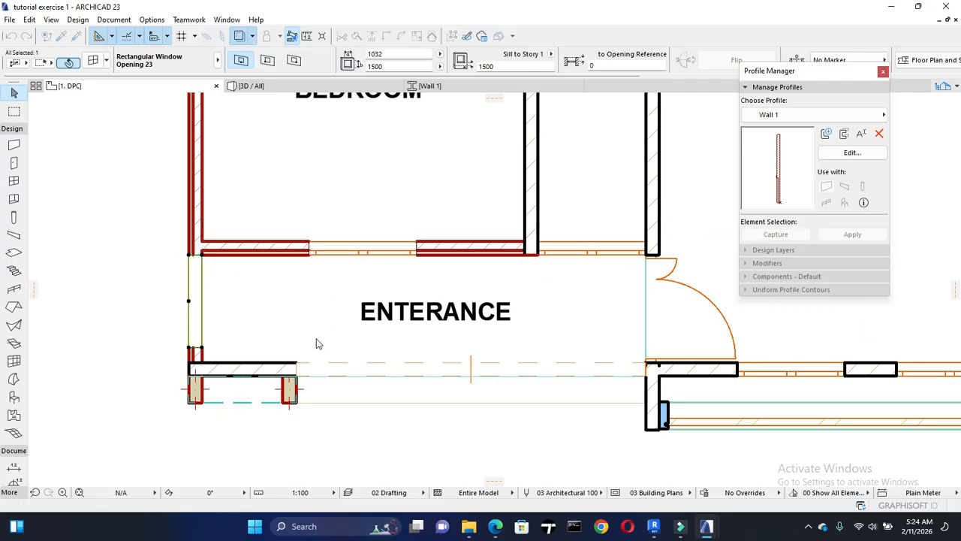
pyautogui.click(201, 349)
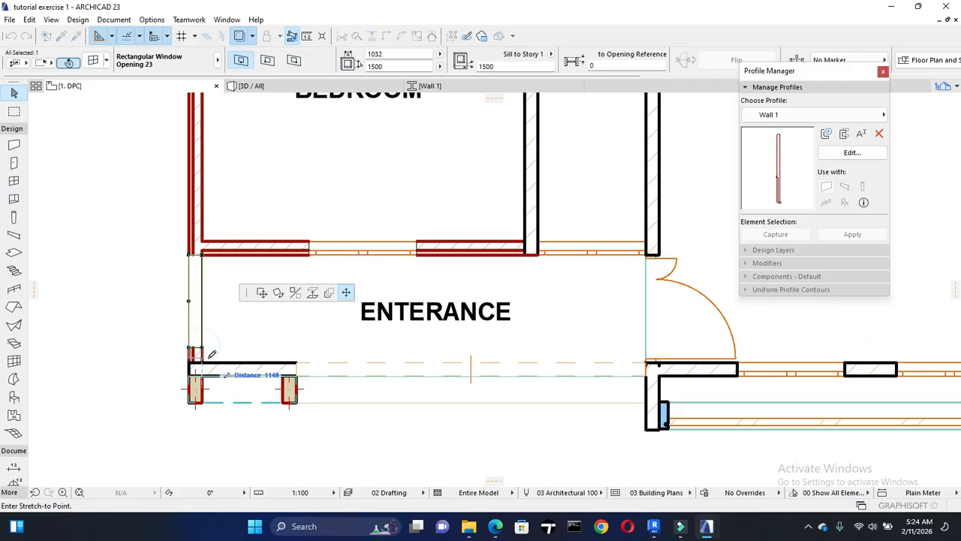
pyautogui.click(209, 359)
# Step: In the 3D view, stretch the rectangular opening's lower edge down to the porch floor, giving a 0 sill and 3000 mm height
pyautogui.click(260, 86)
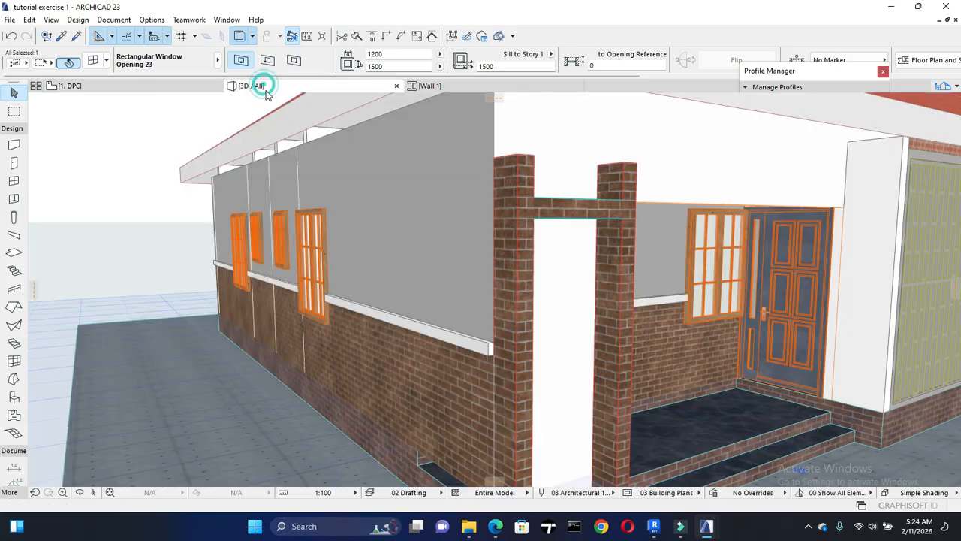
pyautogui.click(484, 316)
pyautogui.click(482, 315)
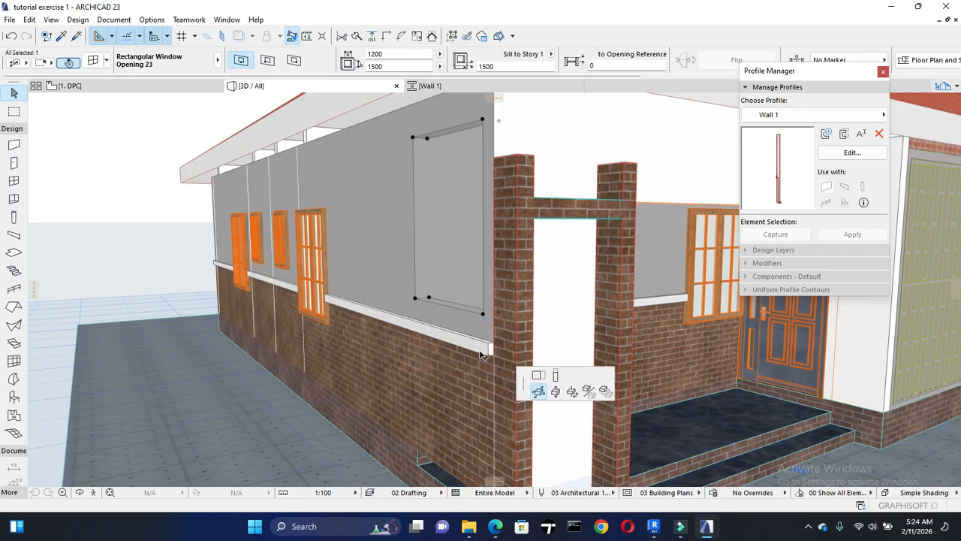
pyautogui.moveTo(698, 420); pyautogui.dragTo(707, 338, button='middle')
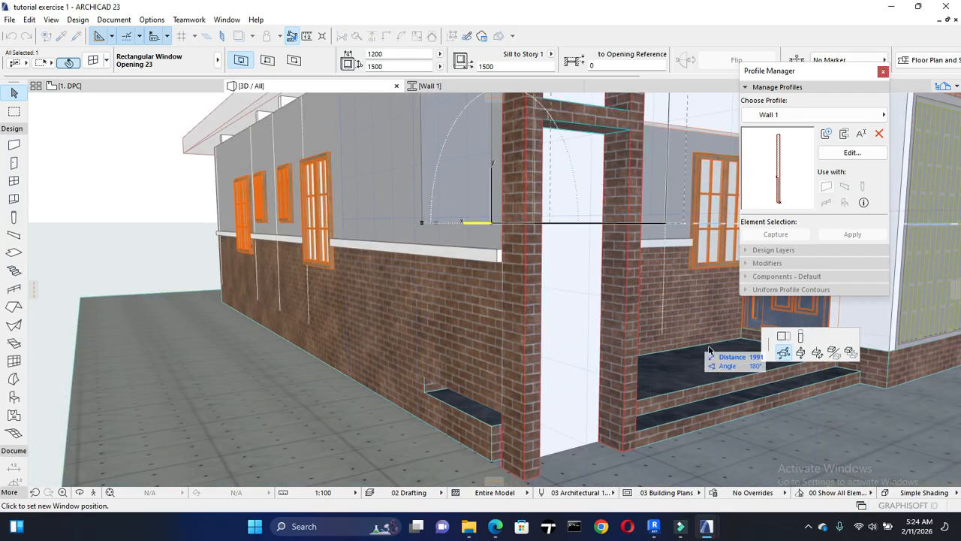
pyautogui.click(800, 339)
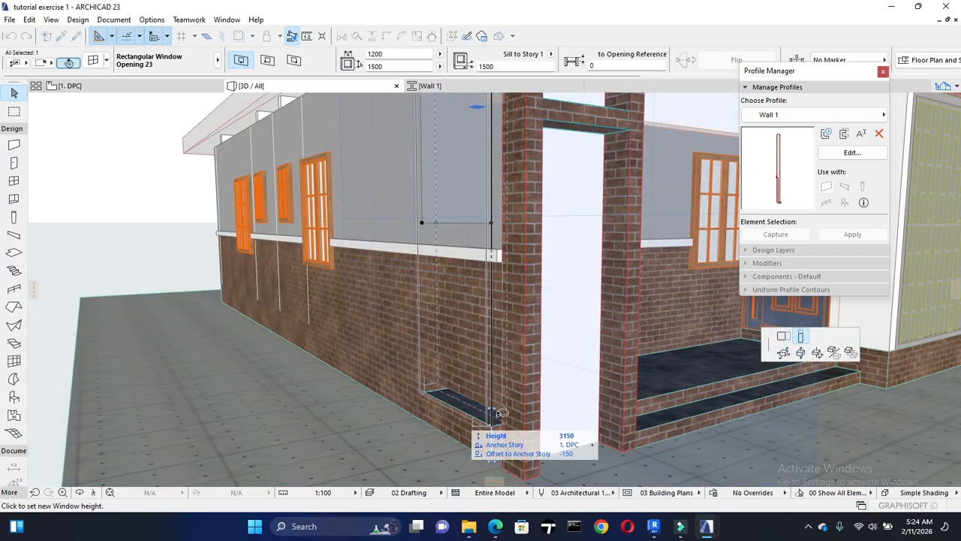
pyautogui.click(499, 409)
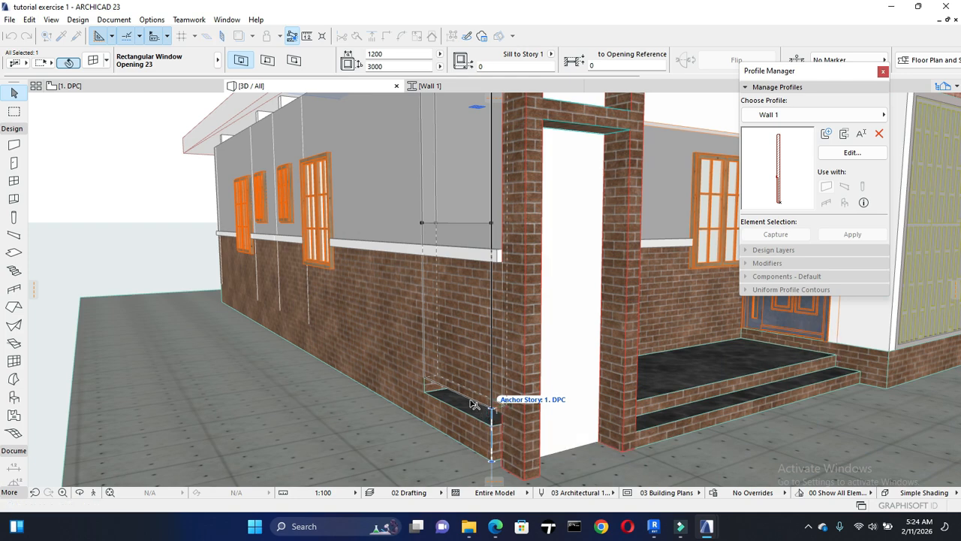
# Step: Lower the top edge of the porch side opening to the underside of the entrance's front wall, giving a 2400 mm height
pyautogui.keyDown('shift'); pyautogui.moveTo(485, 377); pyautogui.dragTo(484, 411, button='middle'); pyautogui.keyUp('shift')
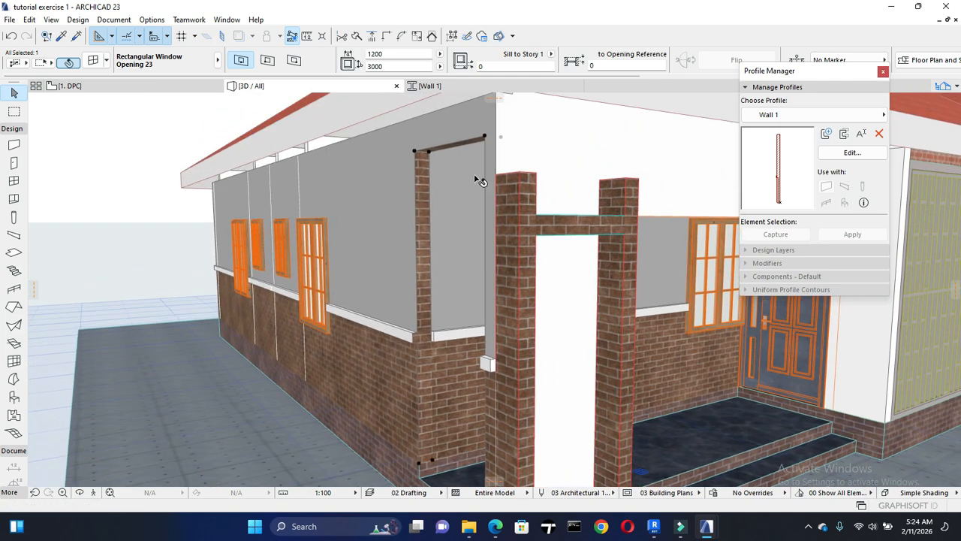
pyautogui.click(486, 137)
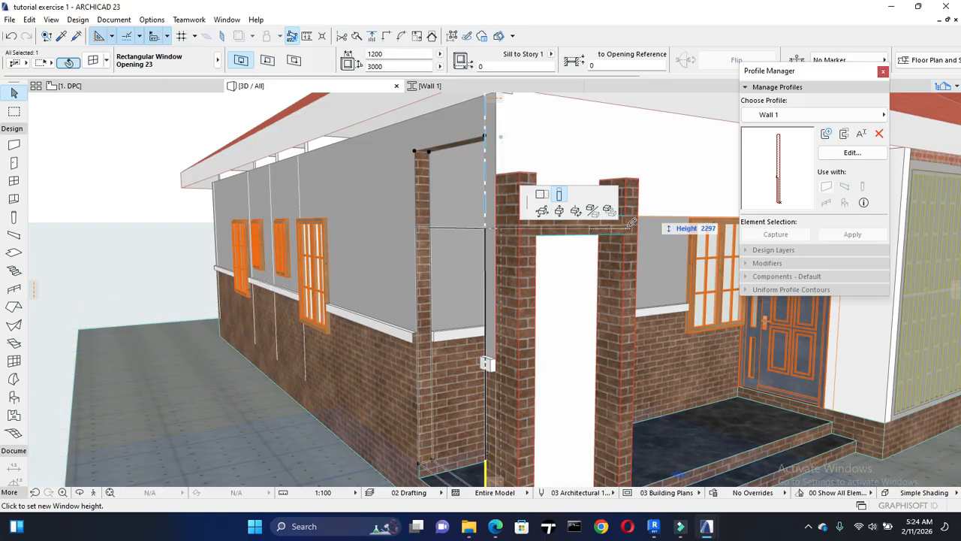
pyautogui.click(639, 216)
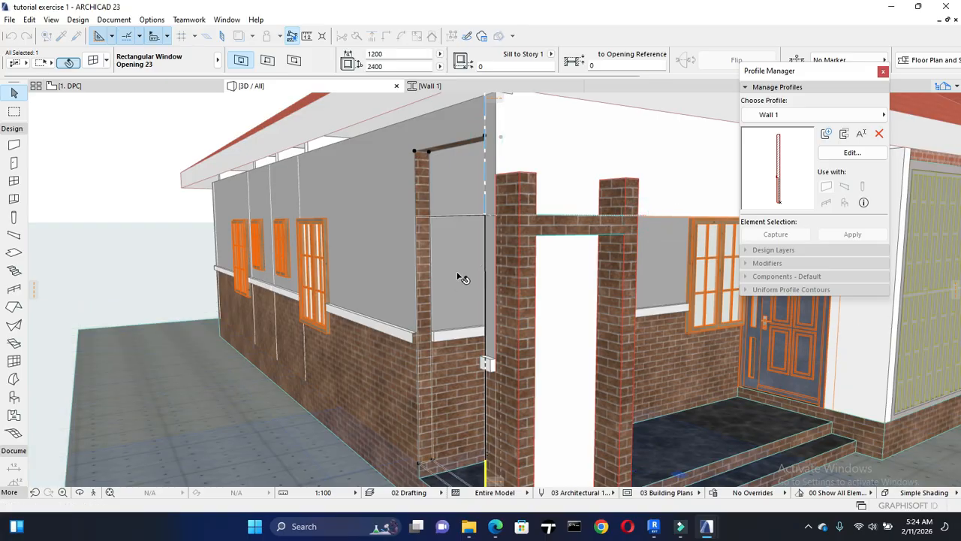
pyautogui.moveTo(457, 262); pyautogui.dragTo(455, 223, button='middle')
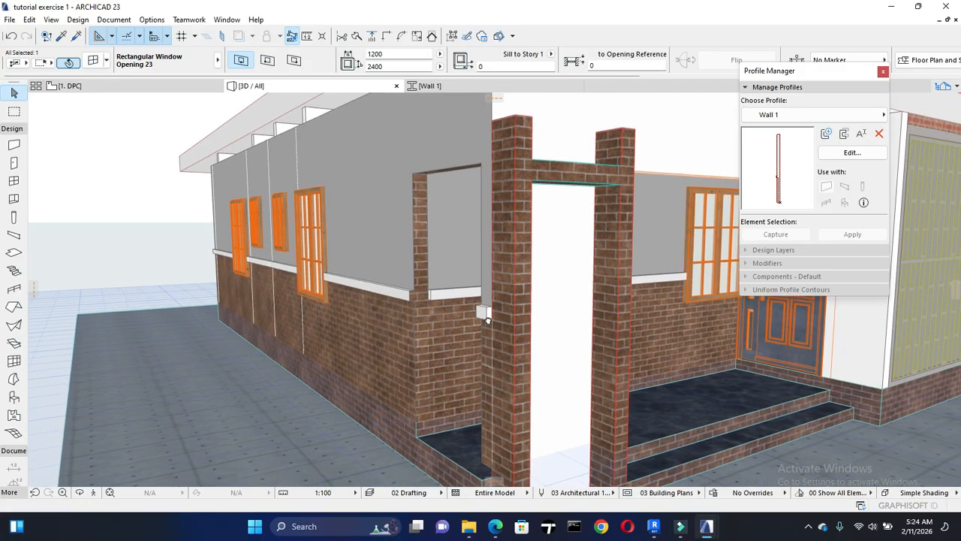
pyautogui.keyDown('shift'); pyautogui.moveTo(486, 335); pyautogui.dragTo(488, 328, button='middle'); pyautogui.keyUp('shift')
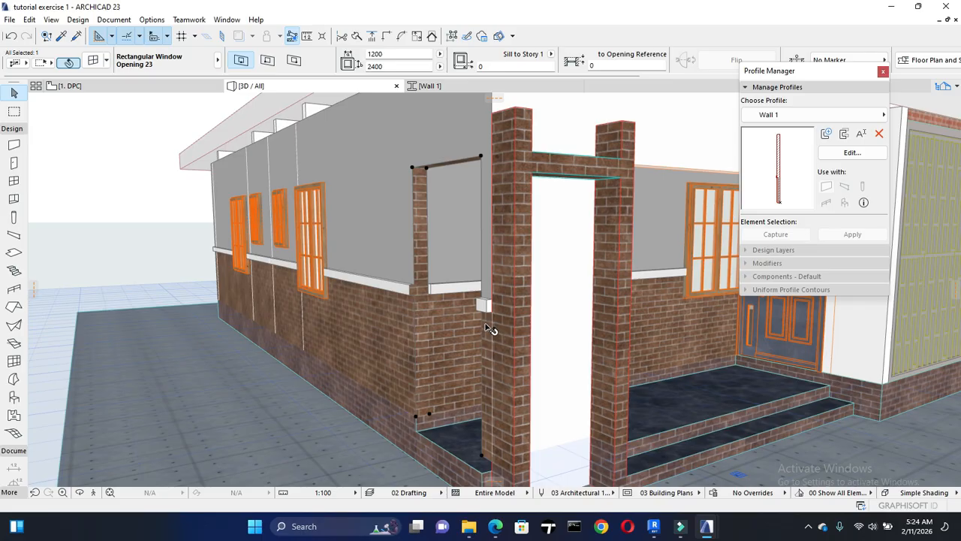
# Step: Check the settings of the bedroom wall facing the porch without changing them
pyautogui.click(439, 233)
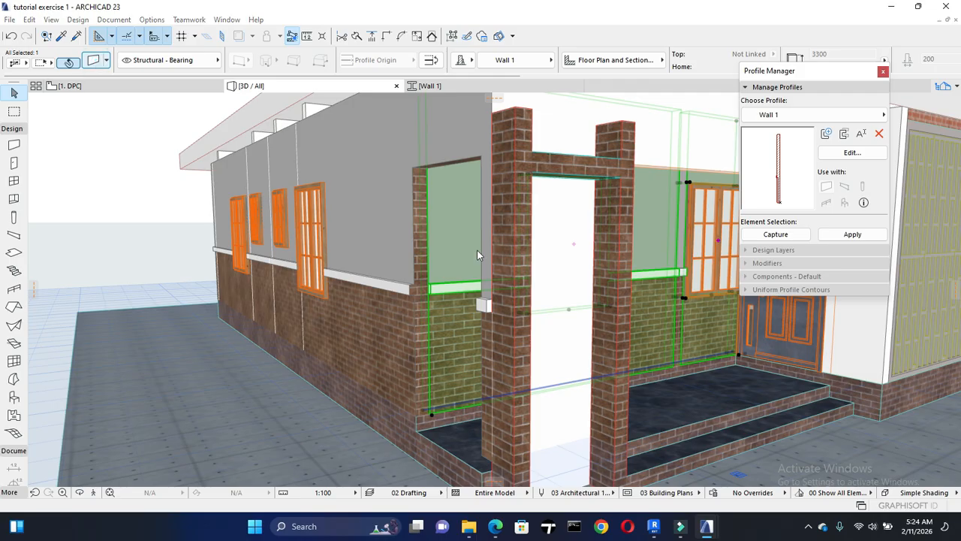
pyautogui.doubleClick(477, 255)
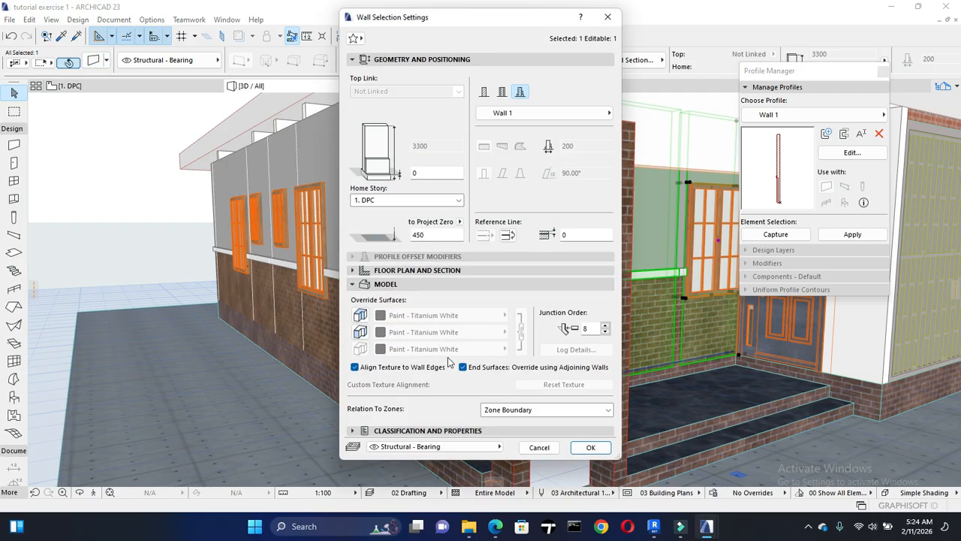
pyautogui.press('Escape')
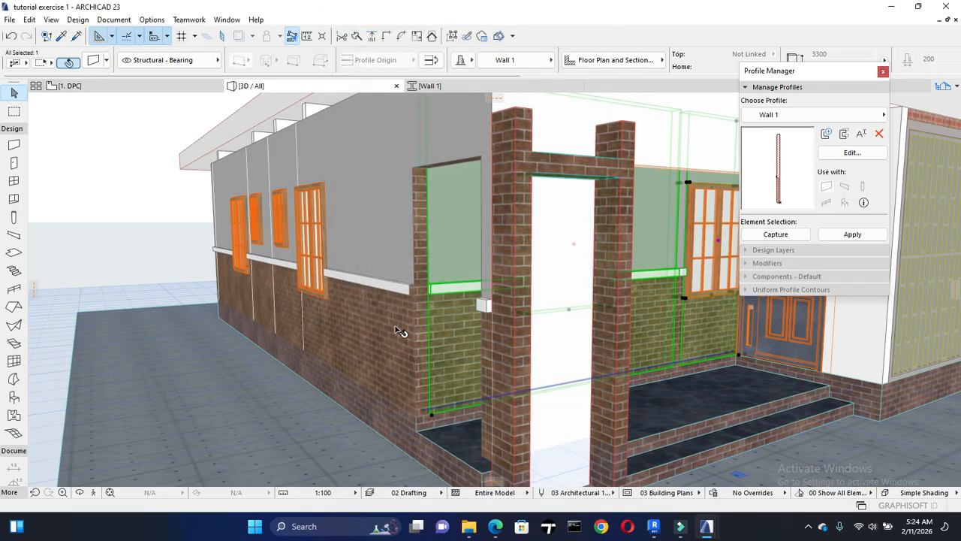
pyautogui.press('Escape')
# Step: Examine the side wall, its new porch opening, and the eaves and roof above the porch in 3D
pyautogui.moveTo(489, 266); pyautogui.dragTo(394, 298, button='middle')
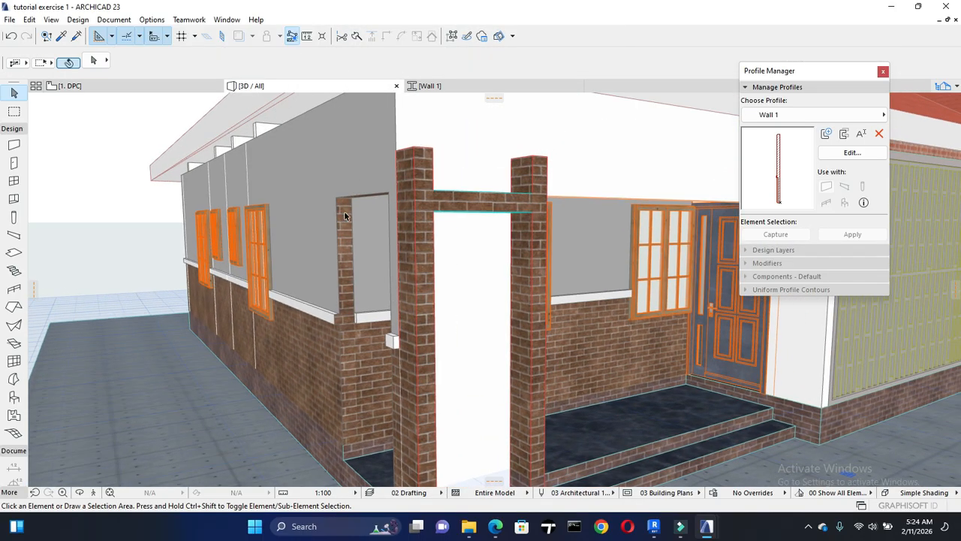
pyautogui.moveTo(347, 231); pyautogui.dragTo(327, 295, button='middle')
pyautogui.click(307, 187)
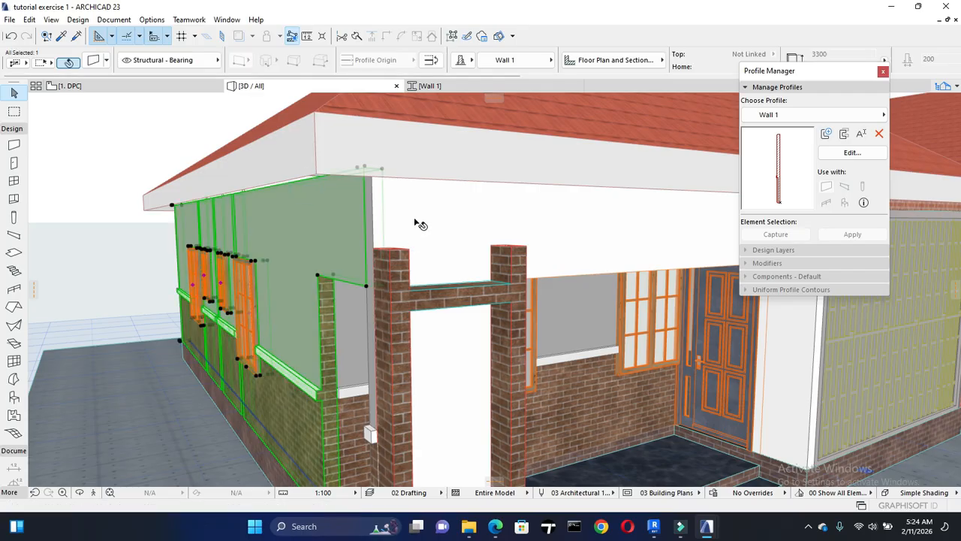
pyautogui.moveTo(418, 223); pyautogui.dragTo(403, 185, button='middle')
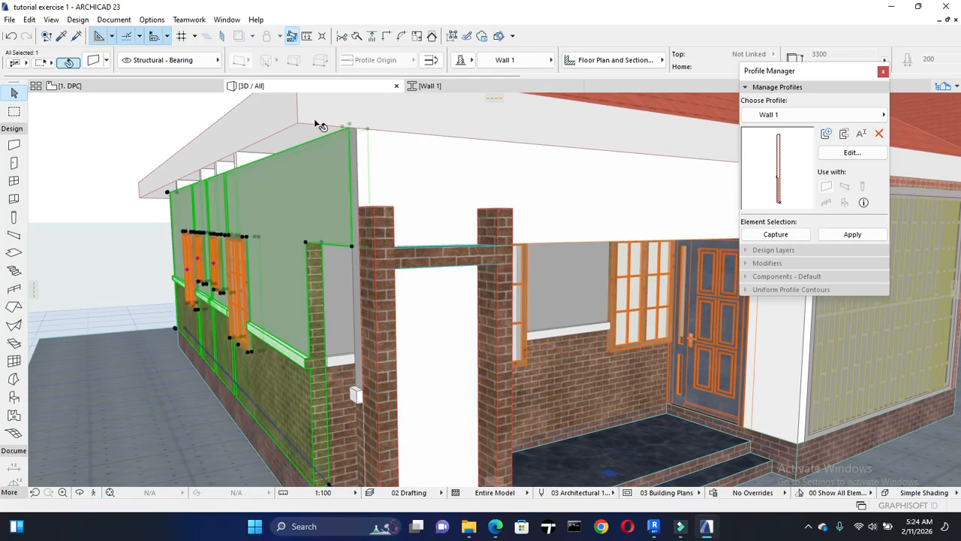
pyautogui.moveTo(321, 126); pyautogui.dragTo(328, 122, button='middle')
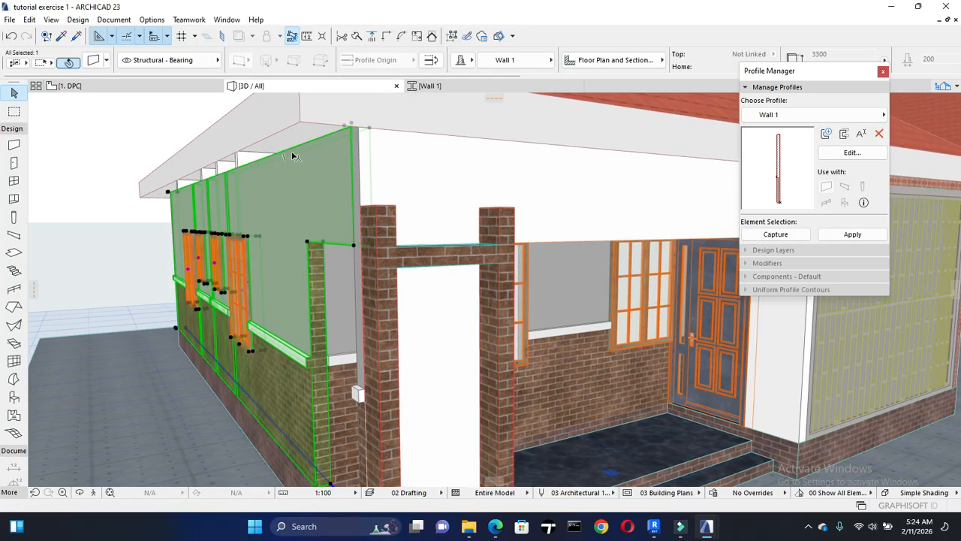
pyautogui.press('Escape')
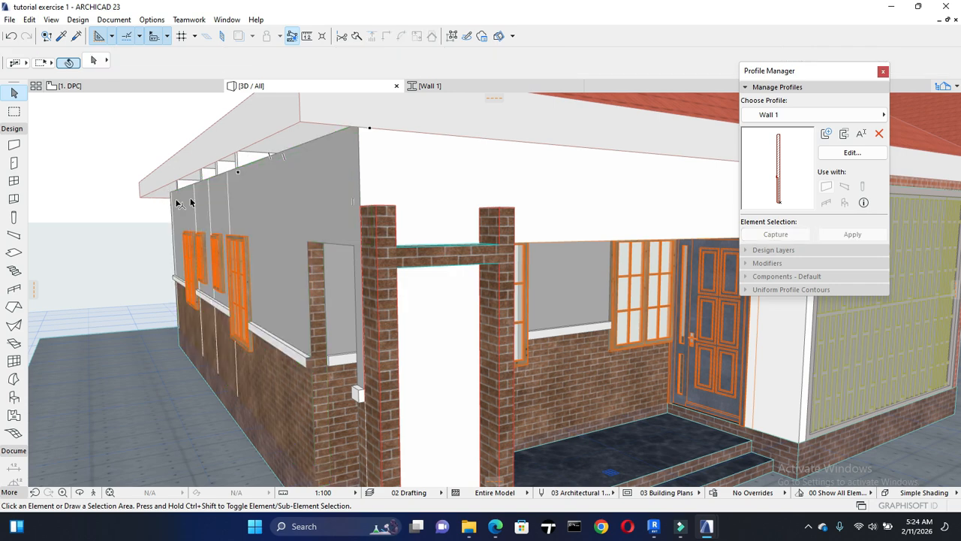
pyautogui.moveTo(338, 181); pyautogui.dragTo(237, 147, button='middle')
pyautogui.moveTo(181, 172); pyautogui.dragTo(188, 275, button='middle')
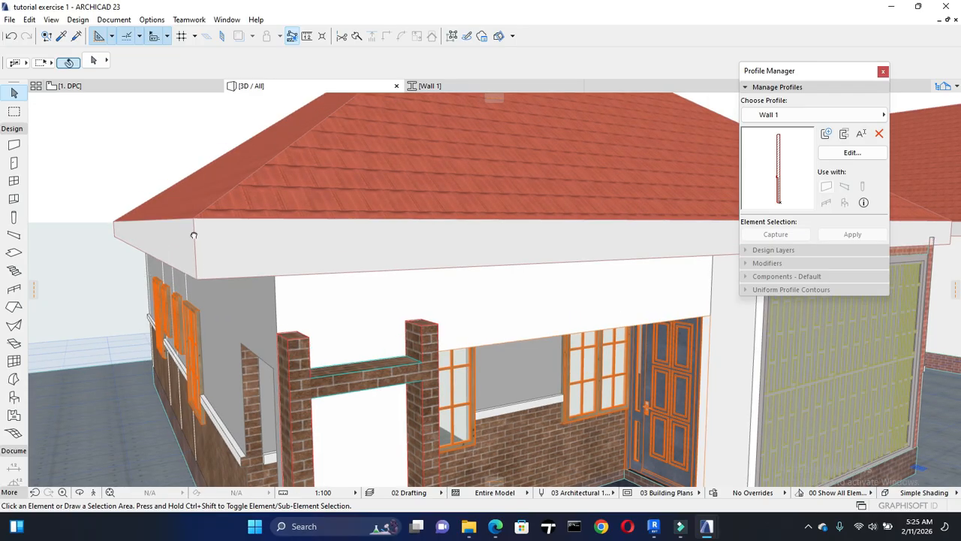
pyautogui.moveTo(194, 235); pyautogui.dragTo(199, 167, button='middle')
pyautogui.moveTo(207, 226); pyautogui.dragTo(198, 199, button='middle')
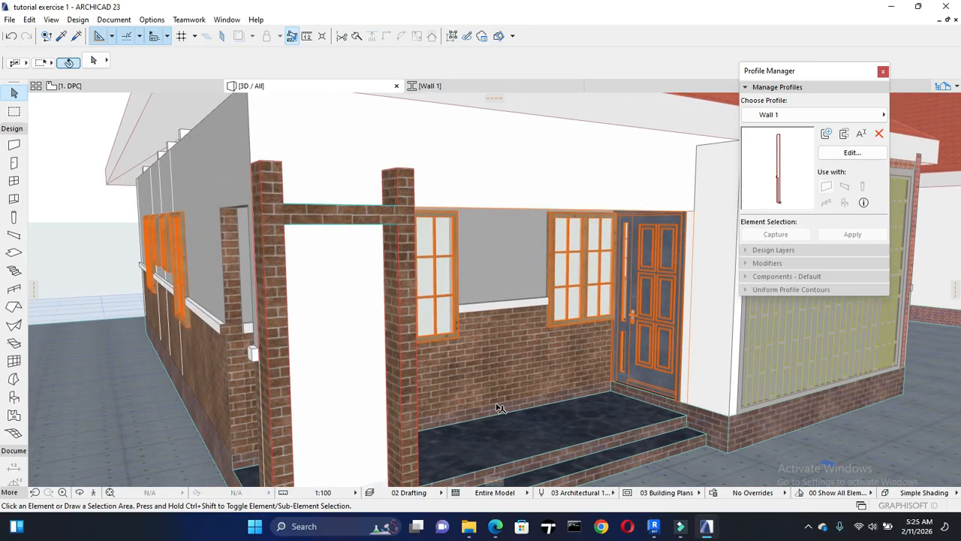
# Step: On the 1. DPC floor plan, draw a 9600 by 12600 mm rectangular slab from the ENTERANCE side corner to the opposite EXIT corner
pyautogui.click(154, 87)
pyautogui.click(362, 248)
pyautogui.scroll(-6, 369, 262)
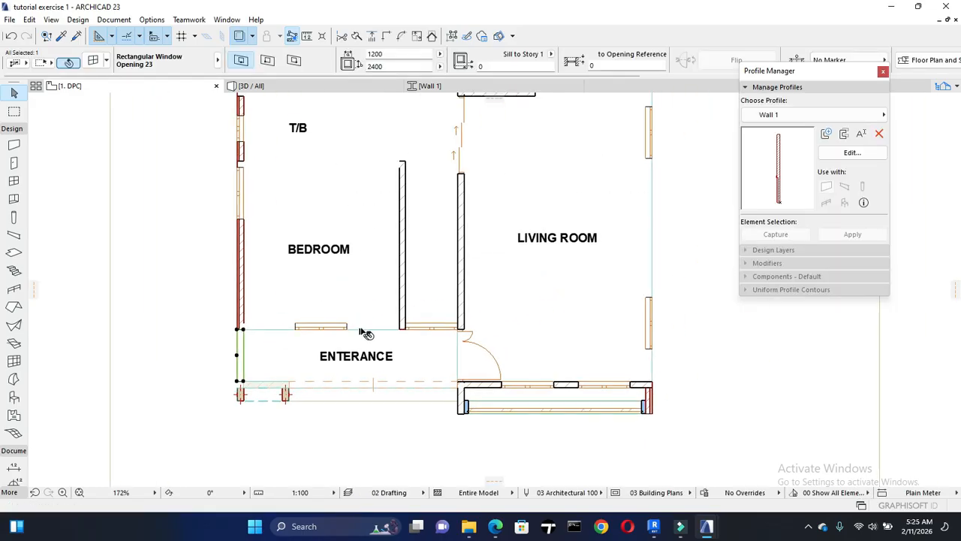
pyautogui.scroll(-2, 396, 286)
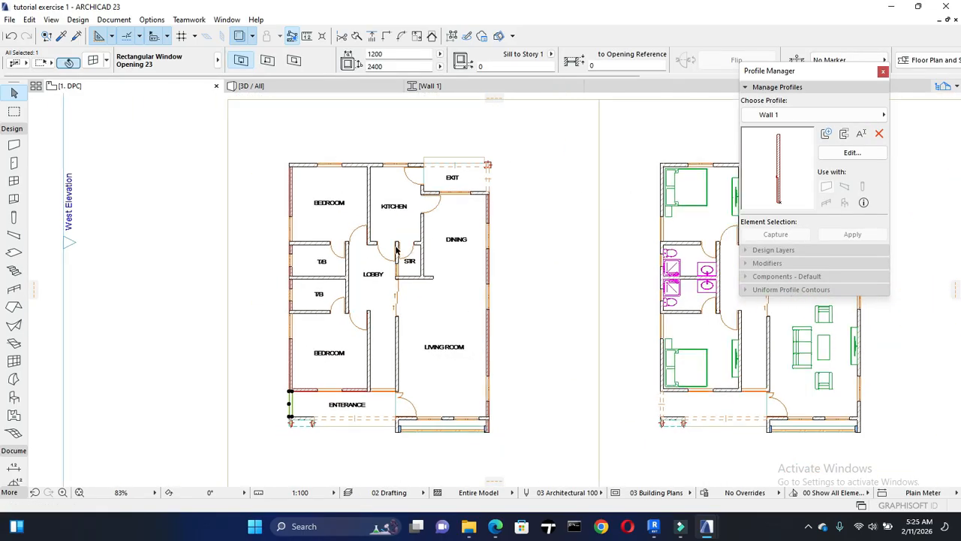
pyautogui.click(14, 20)
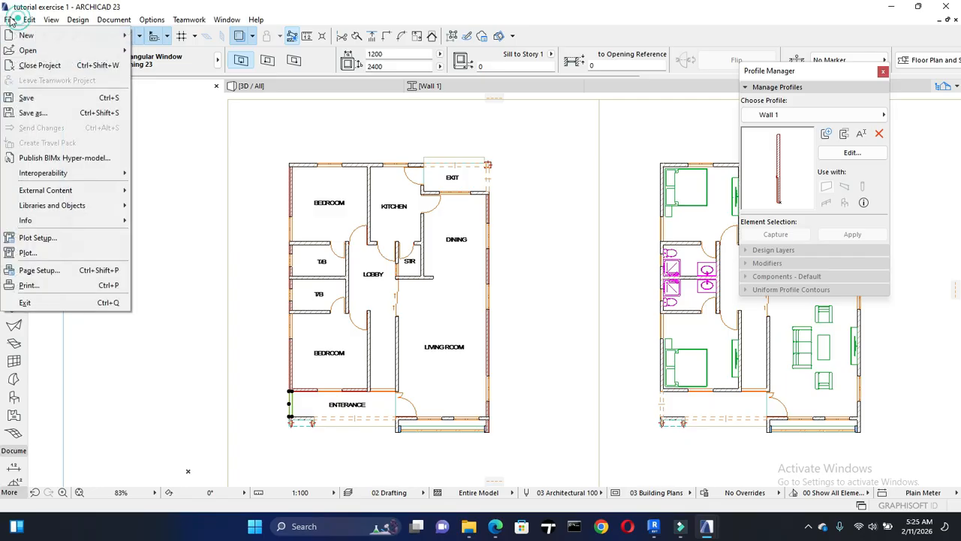
pyautogui.click(13, 20)
pyautogui.press('Escape')
pyautogui.click(14, 253)
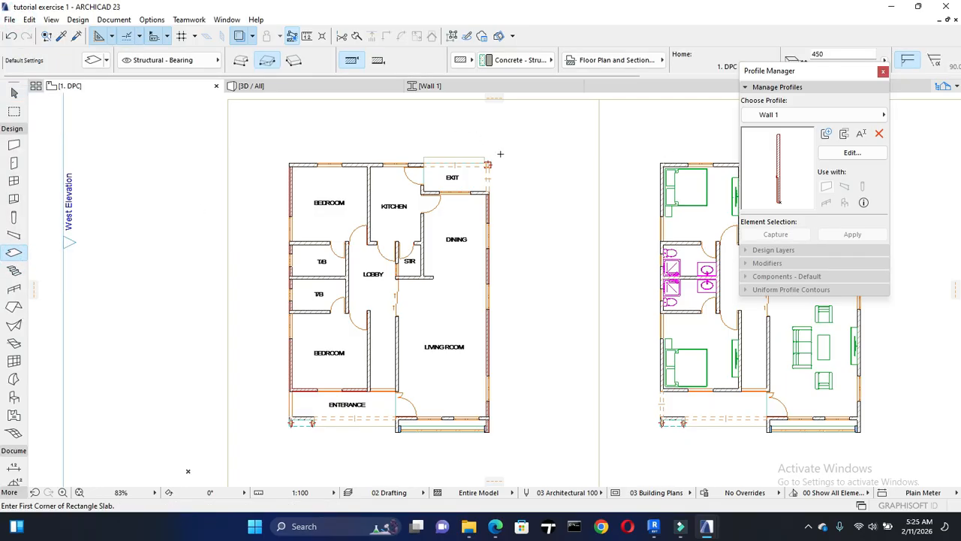
pyautogui.click(289, 427)
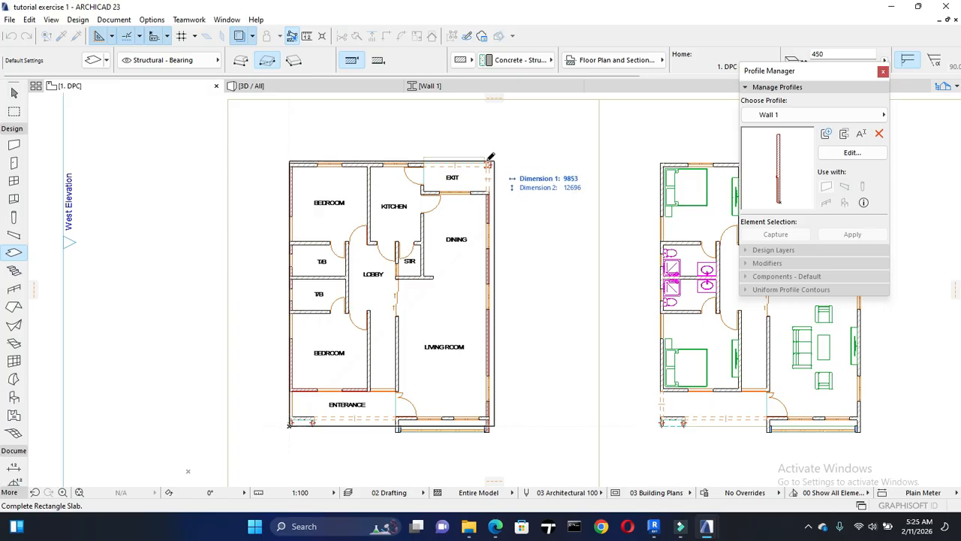
pyautogui.scroll(1, 495, 156)
pyautogui.scroll(6, 496, 156)
pyautogui.scroll(-2, 489, 166)
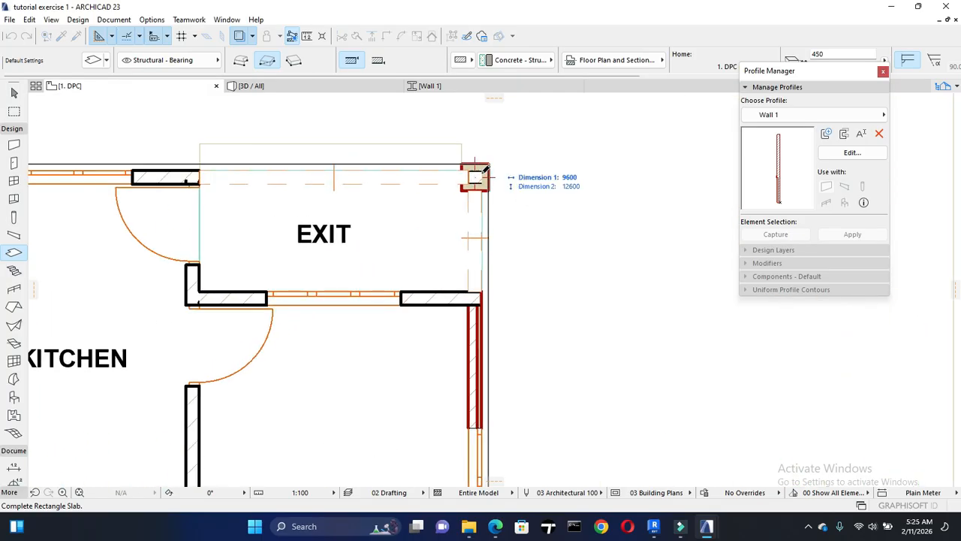
pyautogui.click(481, 171)
pyautogui.press('Escape')
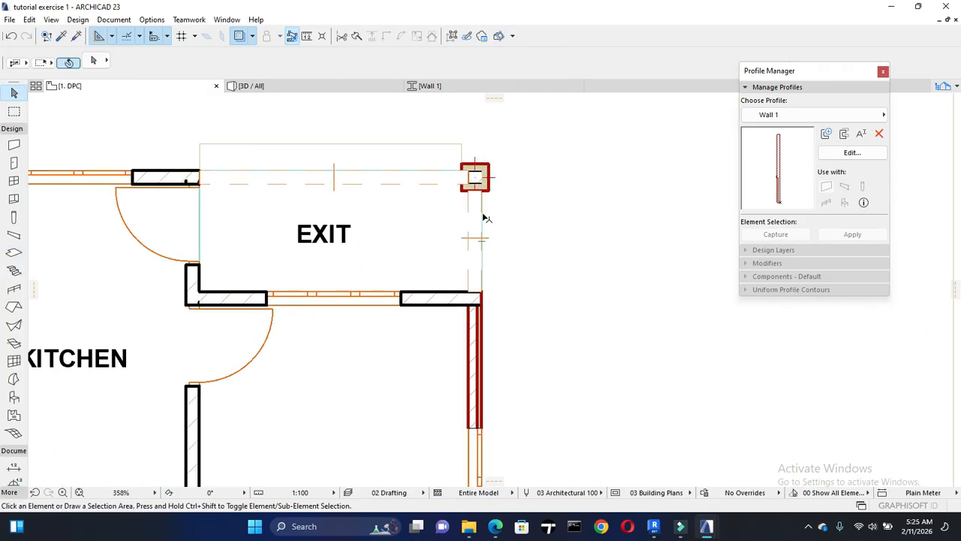
# Step: Select the new slab and offset all its edges outward by 450 mm
pyautogui.click(483, 215)
pyautogui.click(443, 174)
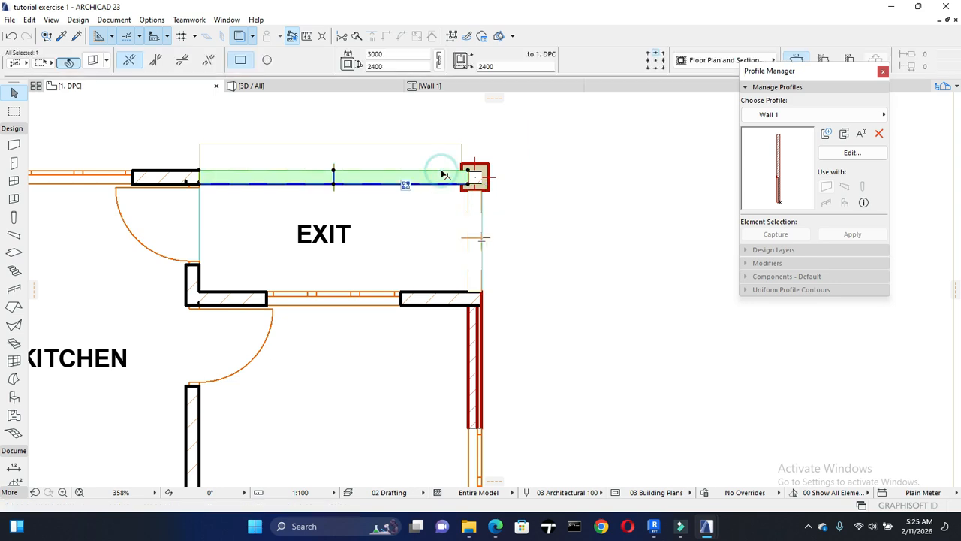
pyautogui.press('Tab')
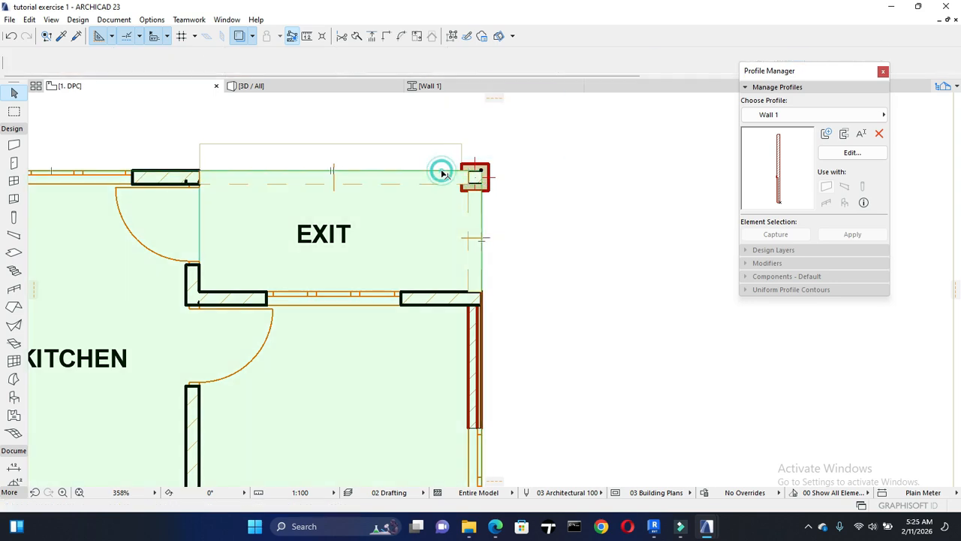
pyautogui.click(442, 171)
pyautogui.click(482, 216)
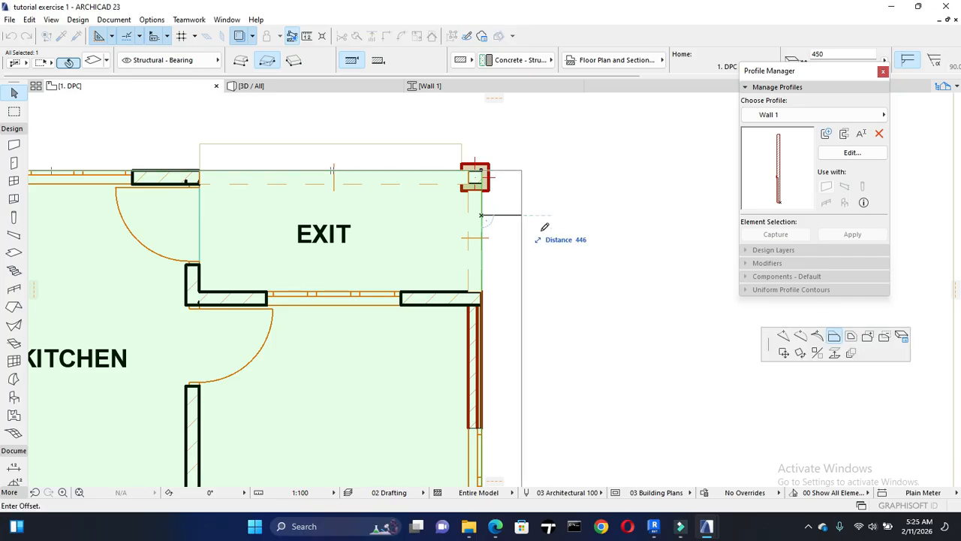
pyautogui.click(852, 338)
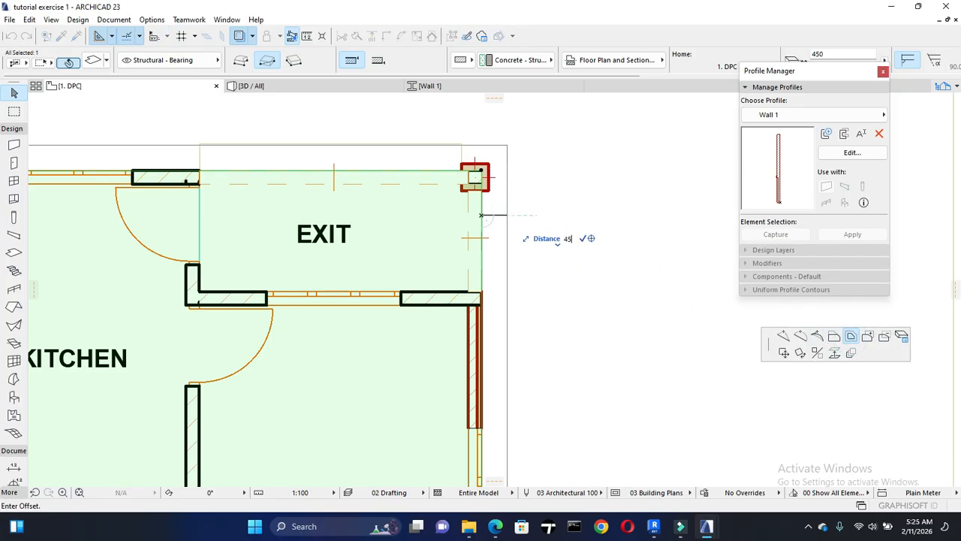
pyautogui.click(526, 213)
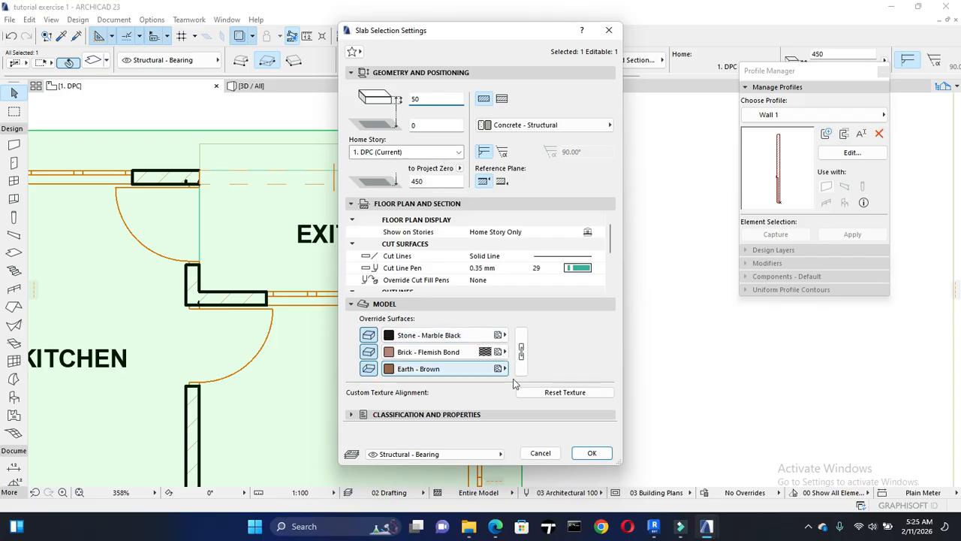
# Step: Set the slab's thickness to 50 mm and override all its surfaces with Paint - Glossy White
pyautogui.click(502, 369)
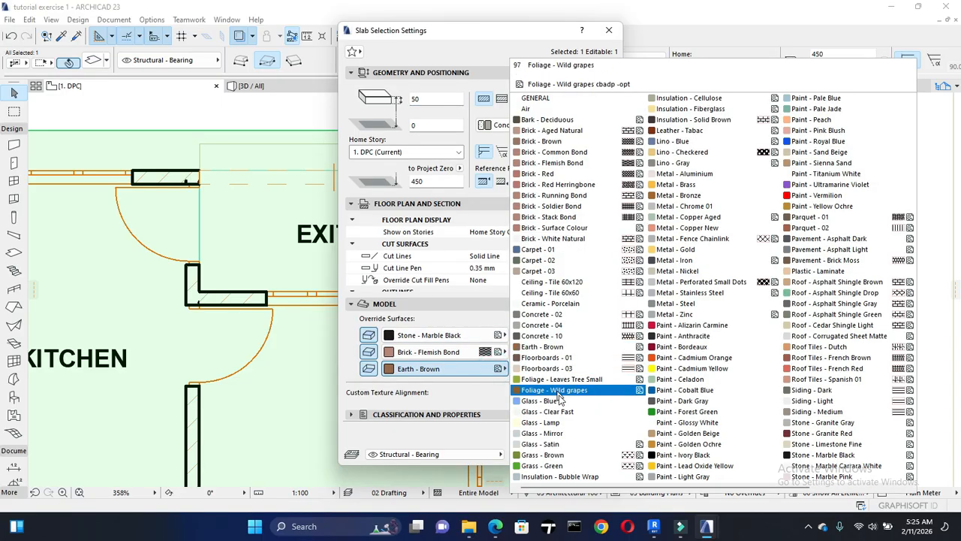
pyautogui.click(704, 422)
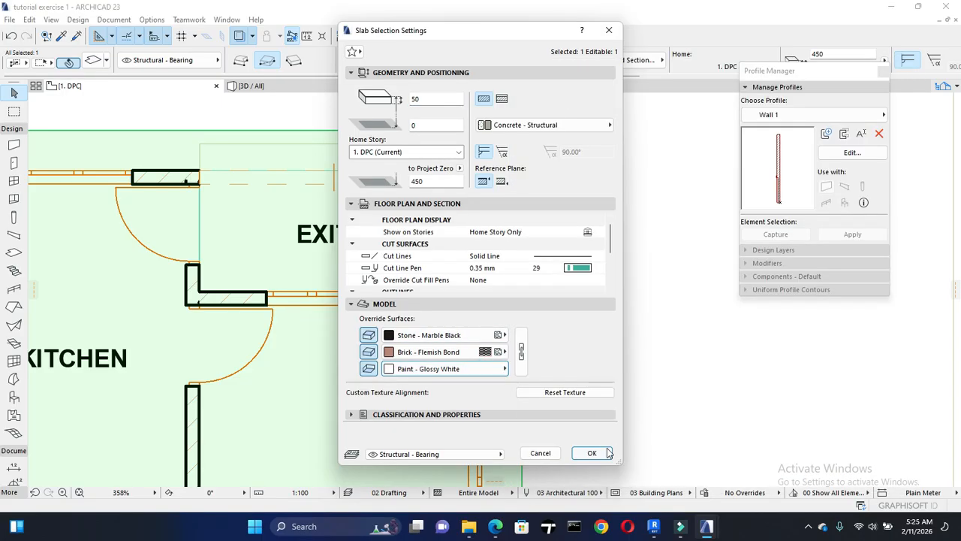
pyautogui.click(520, 352)
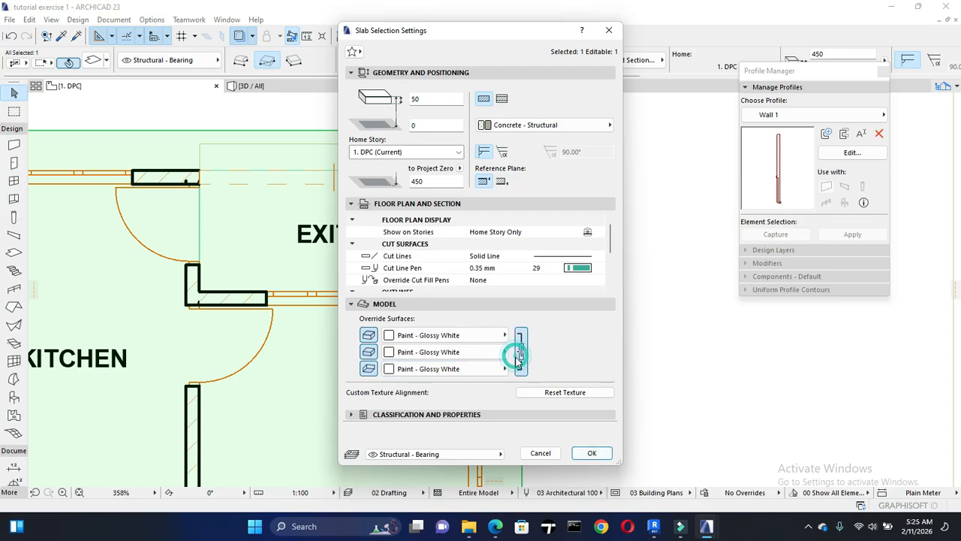
pyautogui.click(591, 453)
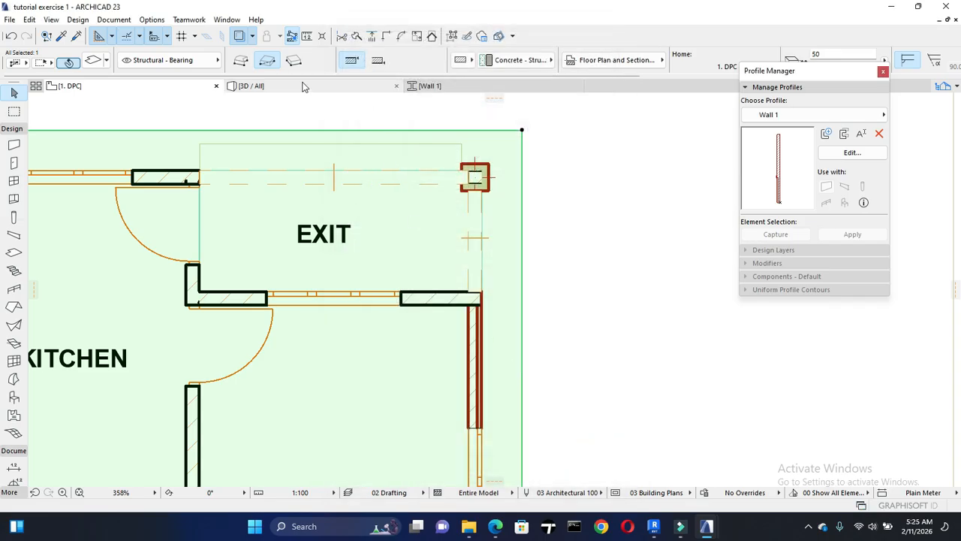
# Step: Open the 3D view of the house and select the thin white slab around its base
pyautogui.click(298, 85)
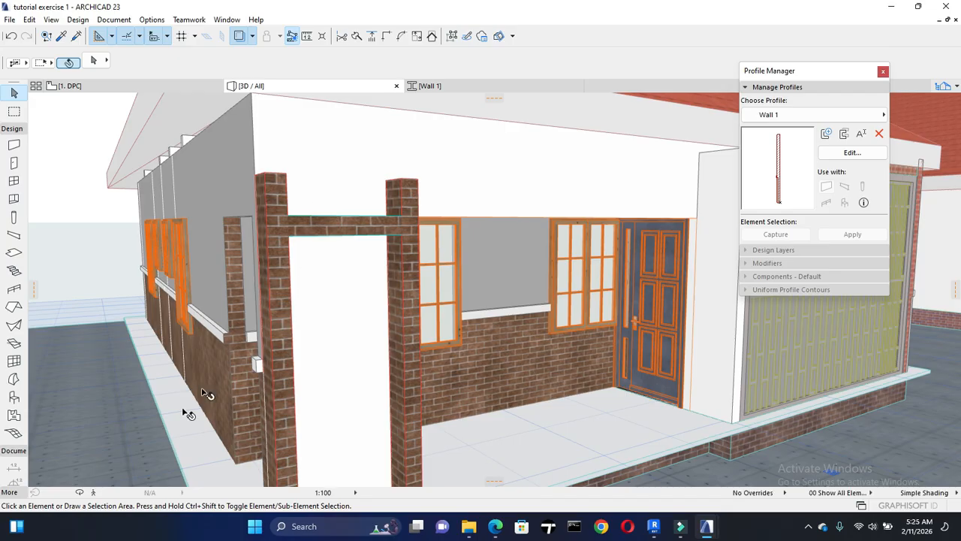
pyautogui.click(165, 413)
pyautogui.scroll(-1, 153, 295)
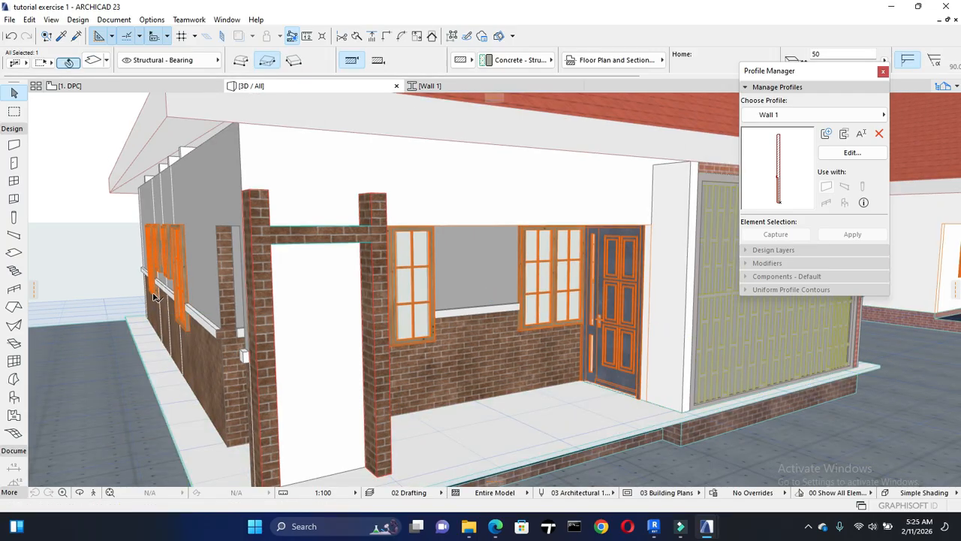
pyautogui.scroll(2, 153, 295)
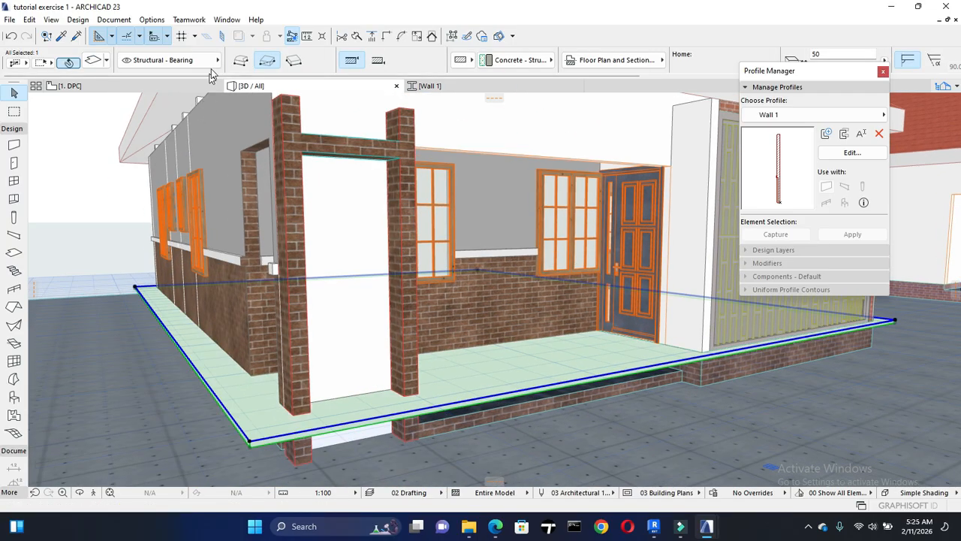
# Step: Try to raise the slab by its porch corner to the roof's eaves corner, check its fit at the far end, and undo the move
pyautogui.click(256, 447)
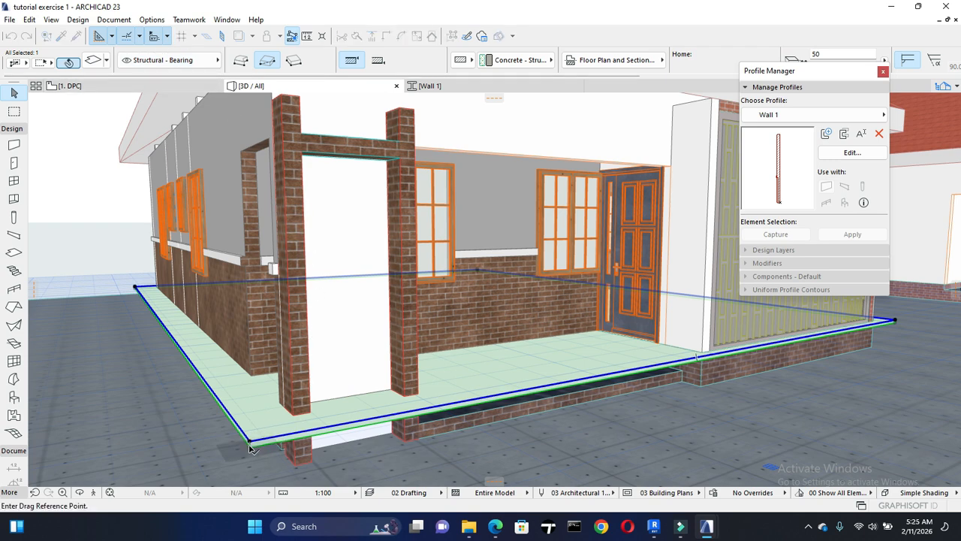
pyautogui.click(249, 449)
pyautogui.moveTo(233, 317); pyautogui.dragTo(277, 389, button='middle')
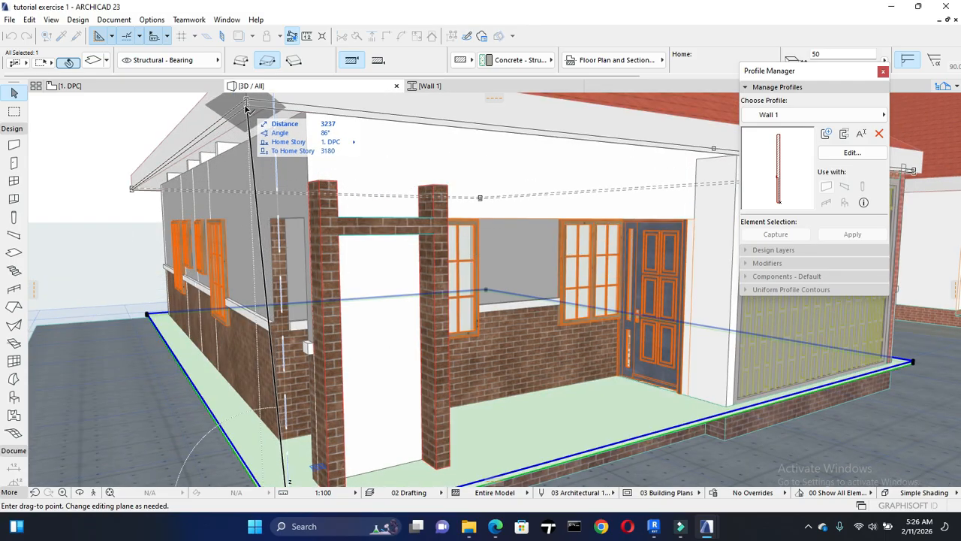
pyautogui.click(259, 216)
pyautogui.moveTo(512, 230); pyautogui.dragTo(225, 225, button='middle')
pyautogui.scroll(1, 729, 160)
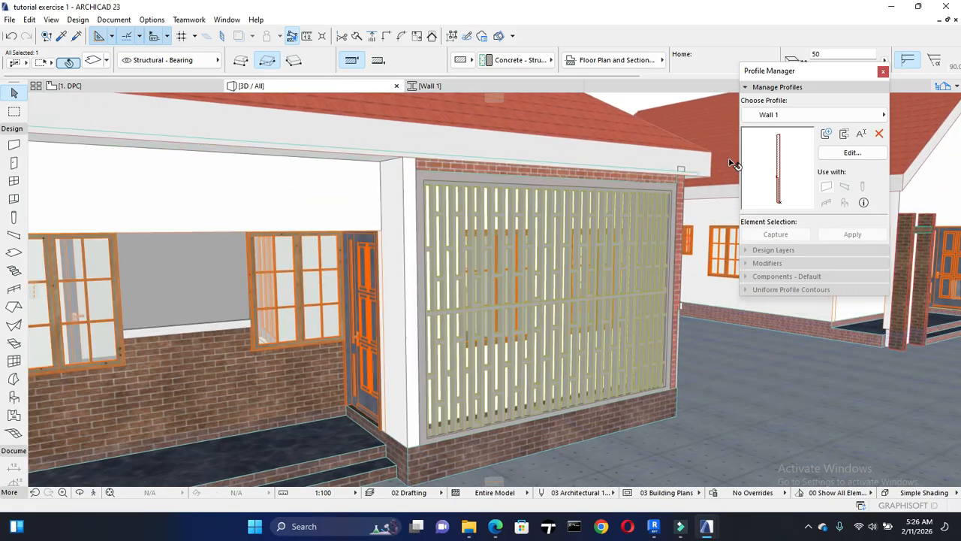
pyautogui.scroll(4, 721, 181)
pyautogui.moveTo(714, 201); pyautogui.dragTo(615, 185, button='middle')
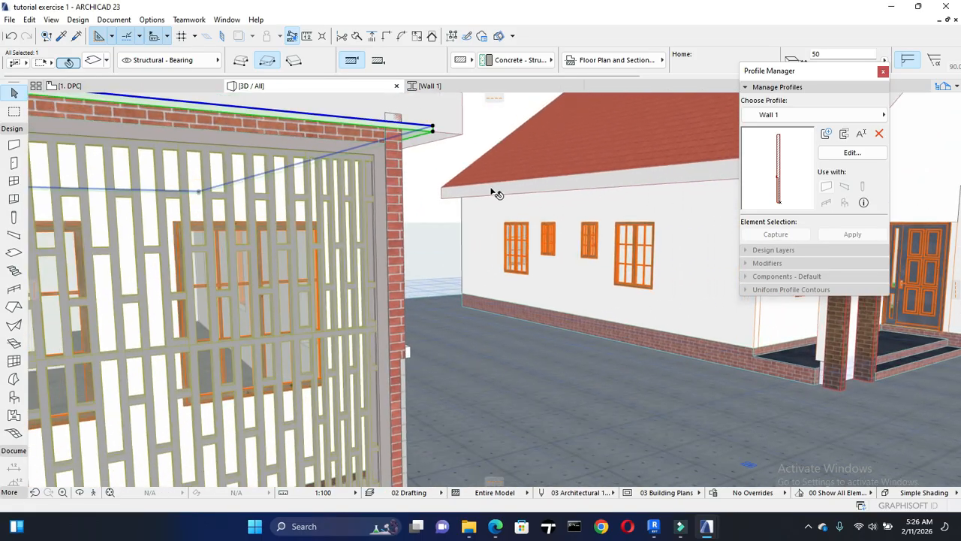
pyautogui.scroll(2, 434, 138)
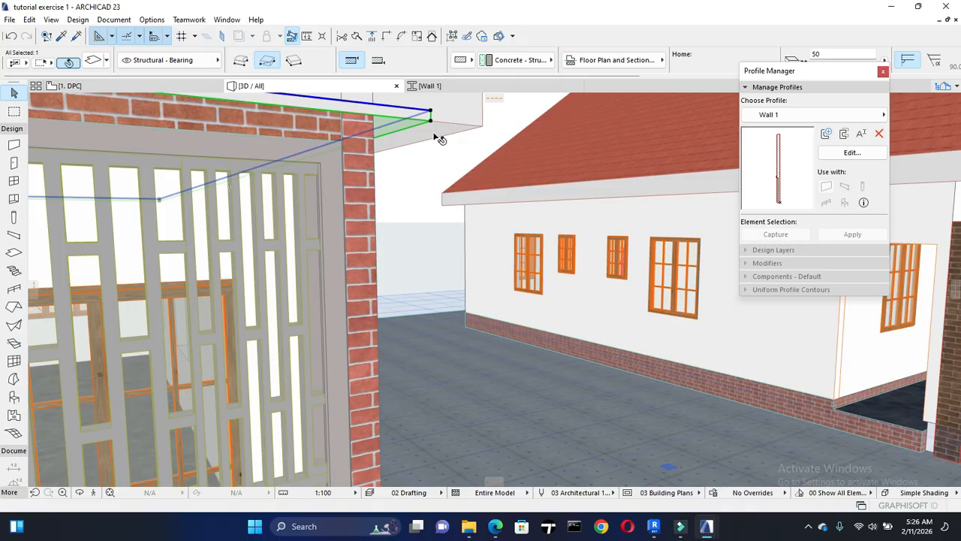
pyautogui.hotkey('ctrl', 'z')
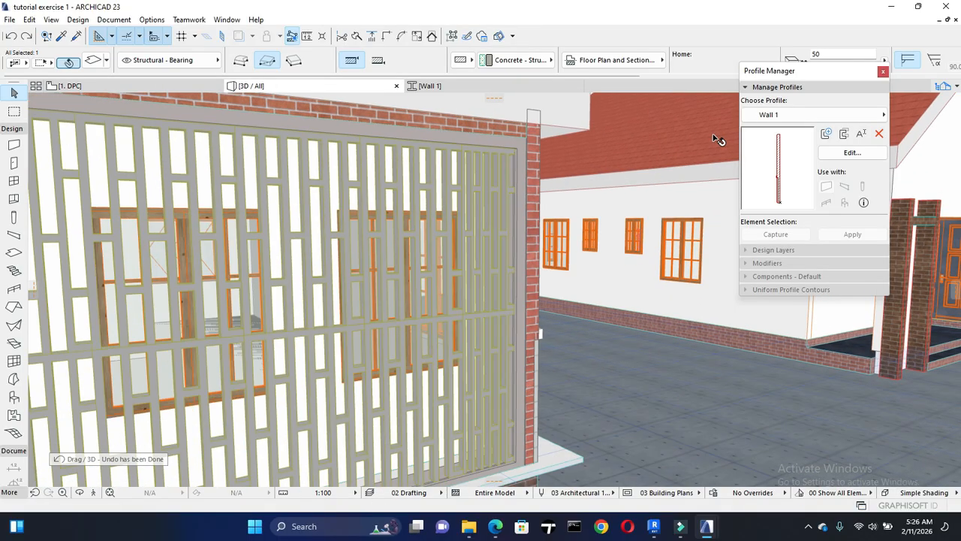
# Step: Offset all edges of the white slab slightly outward from the corner beside the slatted screen
pyautogui.scroll(-3, 710, 147)
pyautogui.click(620, 340)
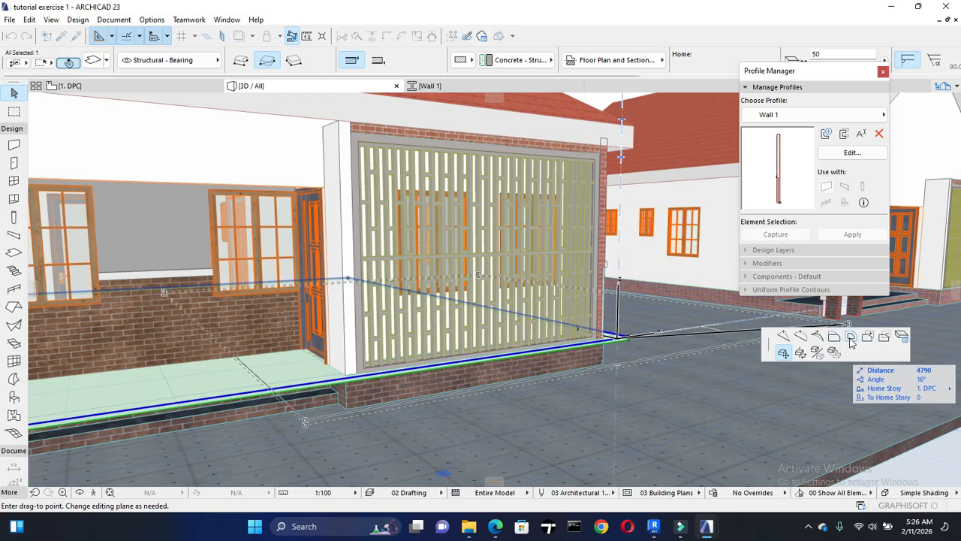
pyautogui.click(851, 336)
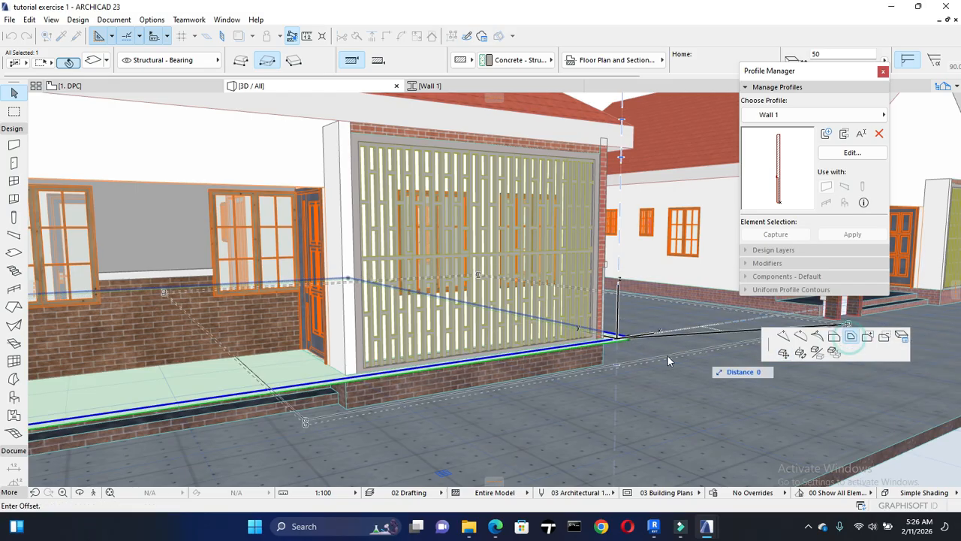
pyautogui.click(630, 338)
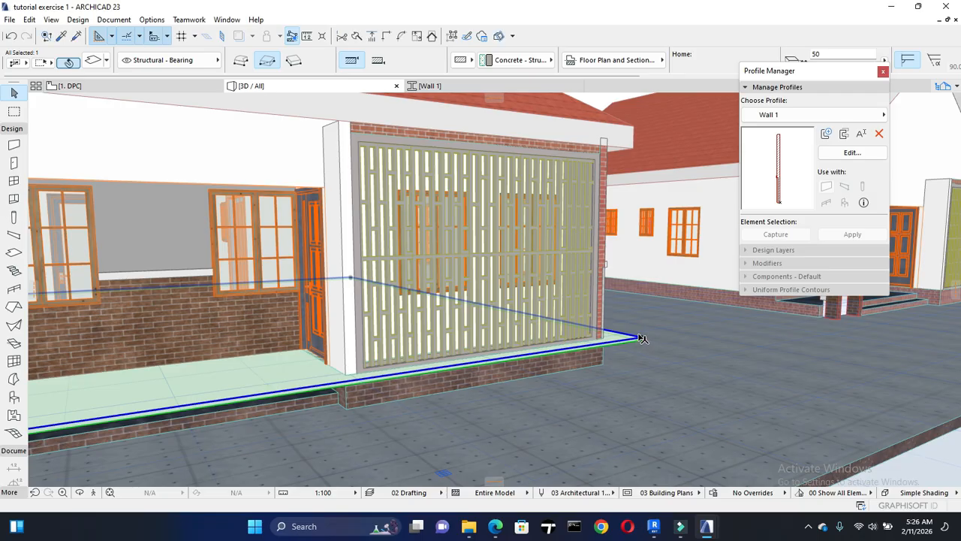
# Step: Raise the enlarged slab by its screen-side corner to the lower eaves corner, check its fit along the fascia, and deselect it
pyautogui.scroll(2, 653, 347)
pyautogui.hotkey('ctrl', 'd')
pyautogui.scroll(2, 658, 357)
pyautogui.click(636, 344)
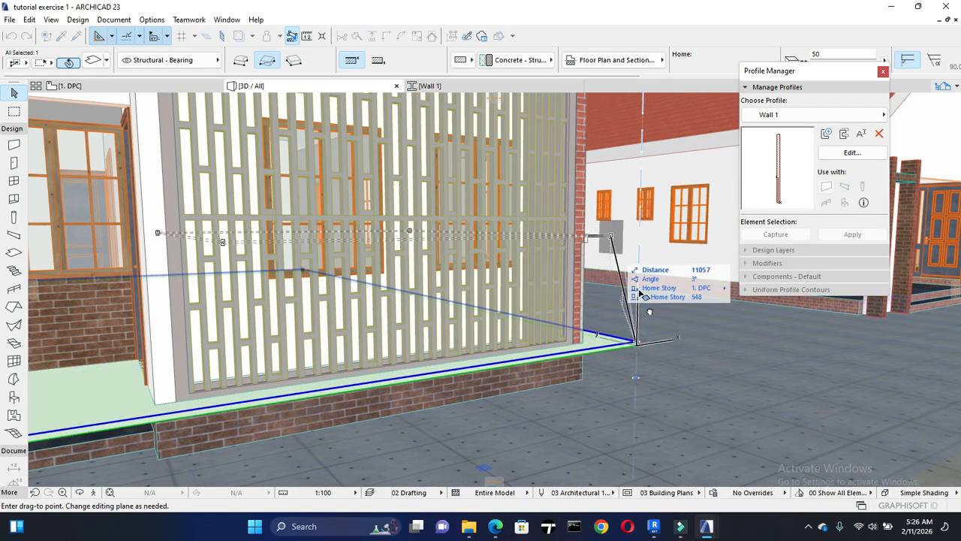
pyautogui.scroll(-5, 637, 350)
pyautogui.scroll(4, 593, 298)
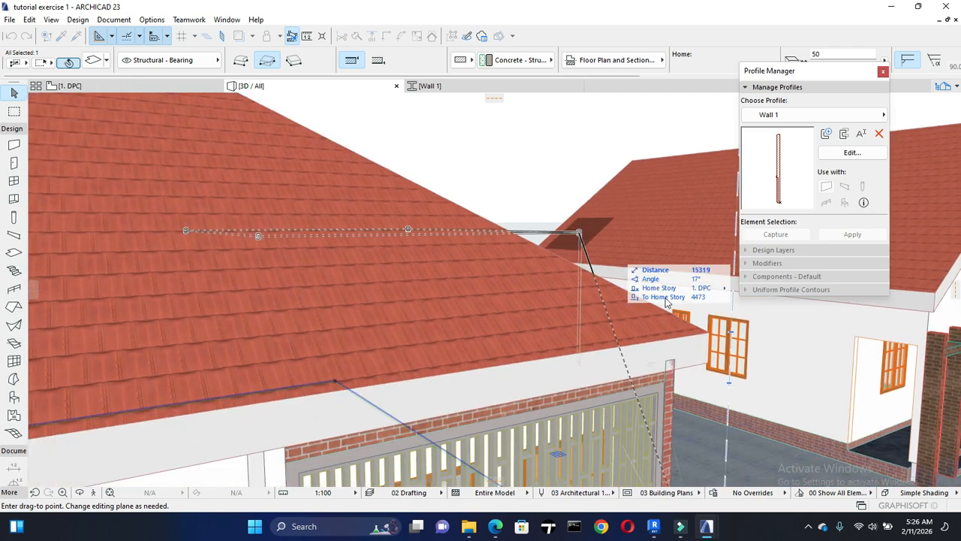
pyautogui.click(711, 368)
pyautogui.scroll(-3, 685, 206)
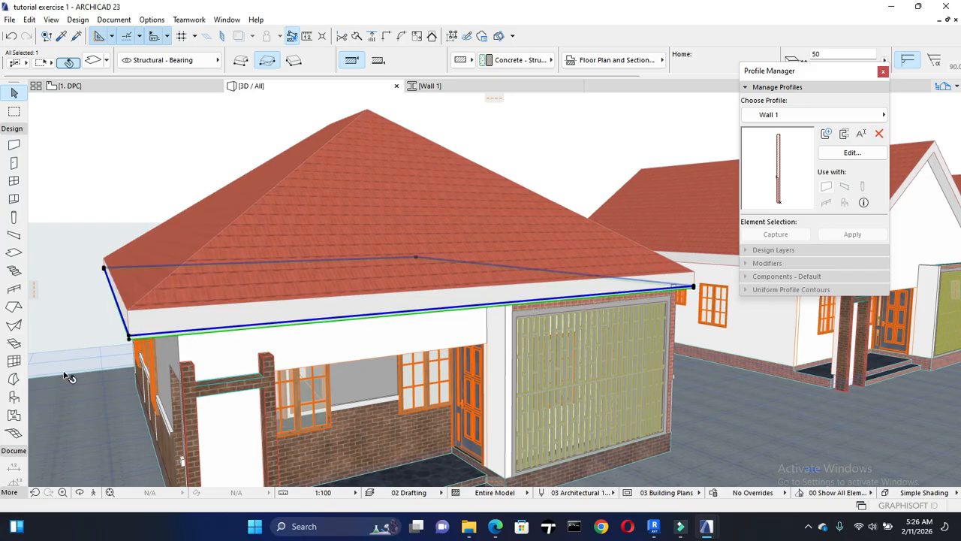
pyautogui.scroll(5, 183, 330)
pyautogui.keyDown('shift'); pyautogui.moveTo(184, 327); pyautogui.dragTo(261, 260, button='middle'); pyautogui.keyUp('shift')
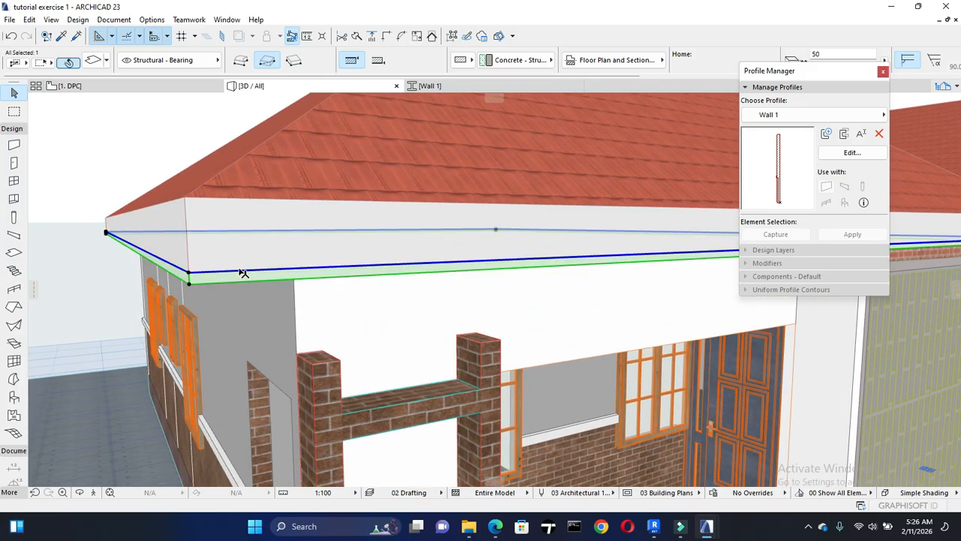
pyautogui.press('Escape')
# Step: Select the two white porch walls above the entrance and override all their surfaces with Paint - Light Gray
pyautogui.keyDown('shift'); pyautogui.moveTo(316, 285); pyautogui.dragTo(369, 108, button='middle'); pyautogui.keyUp('shift')
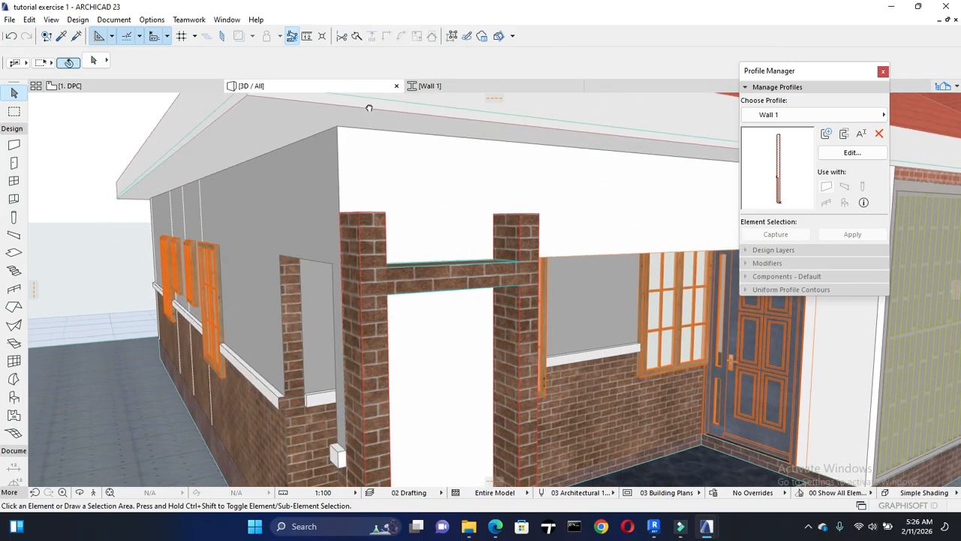
pyautogui.keyDown('shift'); pyautogui.moveTo(282, 223); pyautogui.dragTo(276, 234, button='middle'); pyautogui.keyUp('shift')
pyautogui.keyDown('shift'); pyautogui.moveTo(339, 223); pyautogui.dragTo(412, 213, button='middle'); pyautogui.keyUp('shift')
pyautogui.click(643, 120)
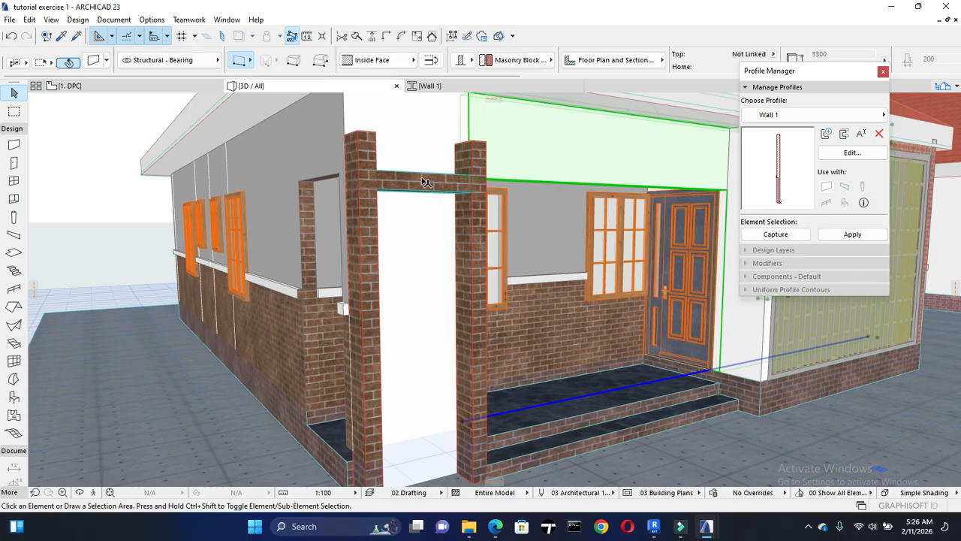
pyautogui.press('Escape')
pyautogui.click(582, 157)
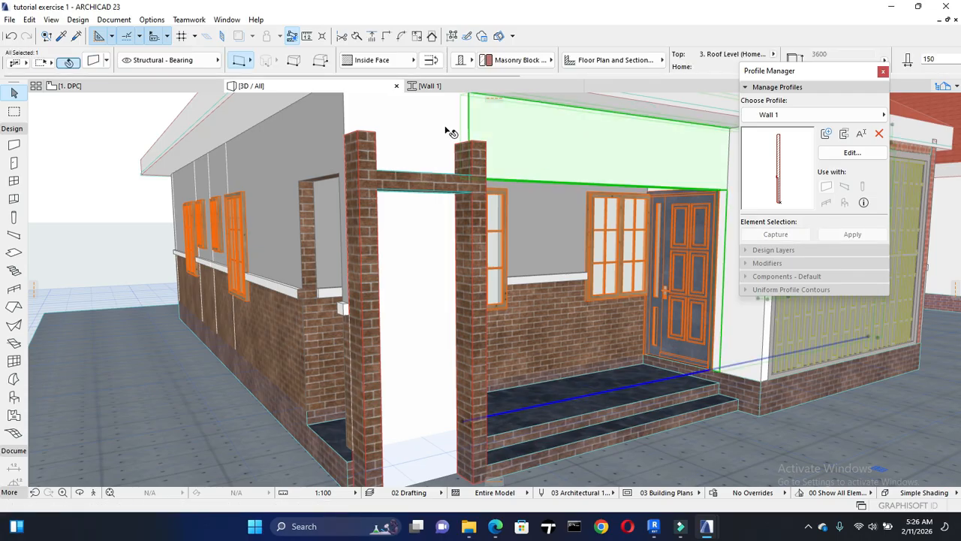
pyautogui.keyDown('shift'); pyautogui.click(438, 132); pyautogui.keyUp('shift')
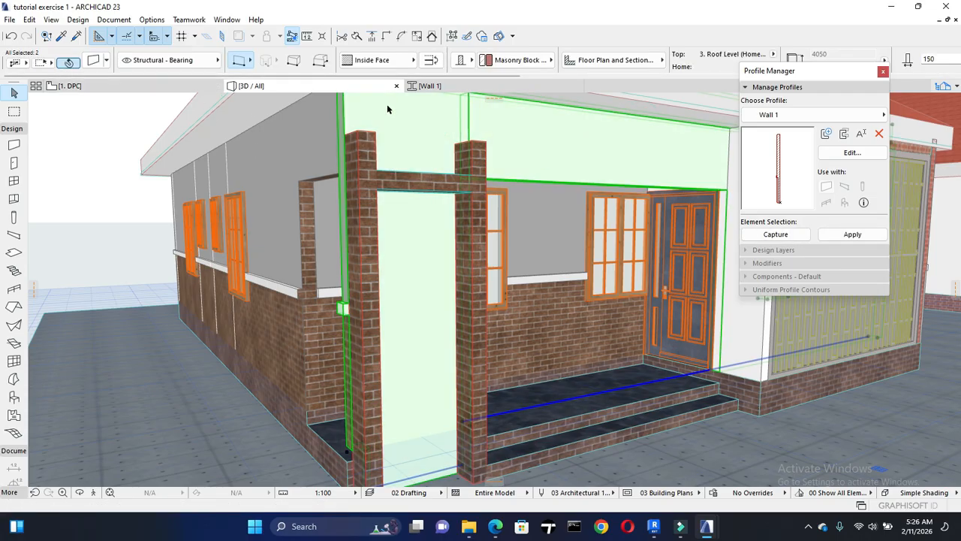
pyautogui.click(90, 60)
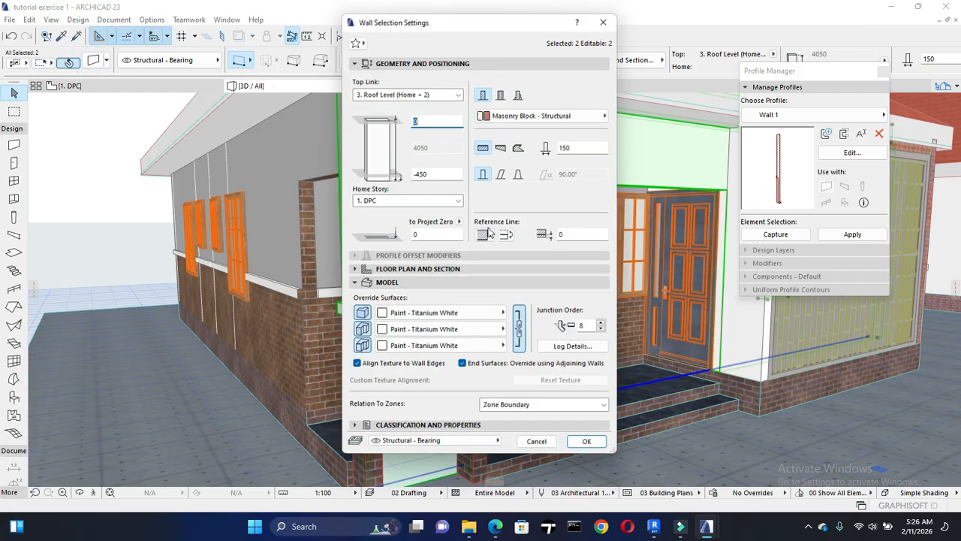
pyautogui.click(503, 314)
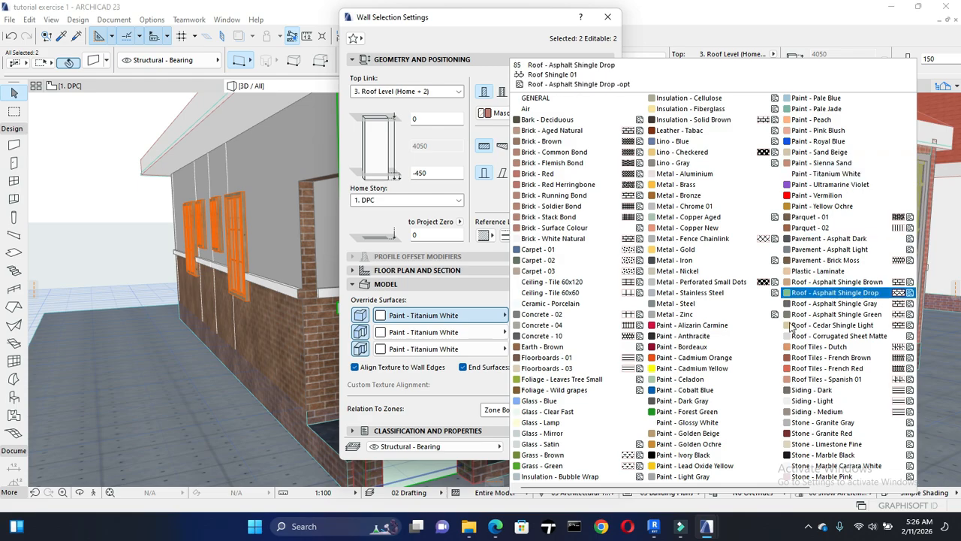
pyautogui.click(717, 476)
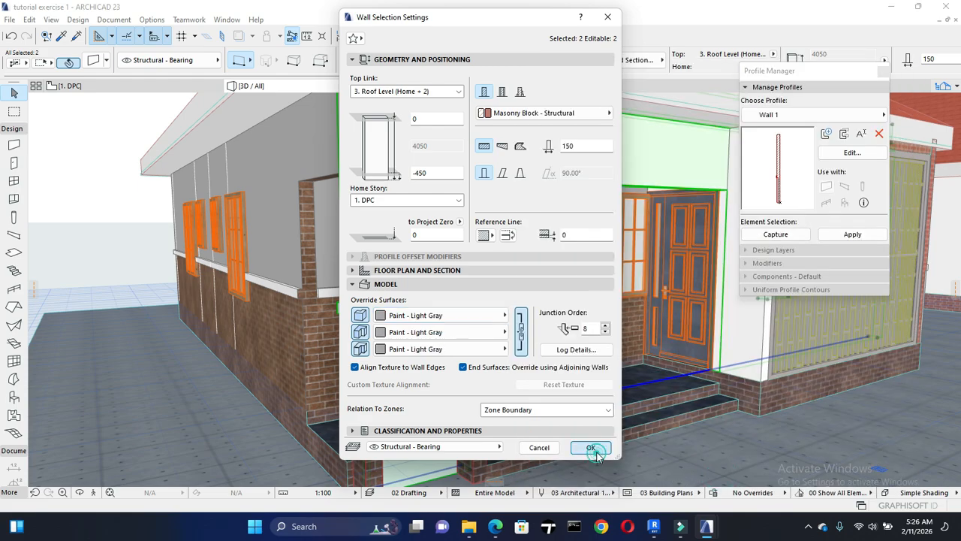
pyautogui.click(591, 447)
# Step: Try to transfer the gray porch wall's settings to the short white wall between the door and the slatted screen
pyautogui.moveTo(438, 293); pyautogui.dragTo(412, 339)
pyautogui.moveTo(476, 318); pyautogui.dragTo(402, 314)
pyautogui.click(466, 216)
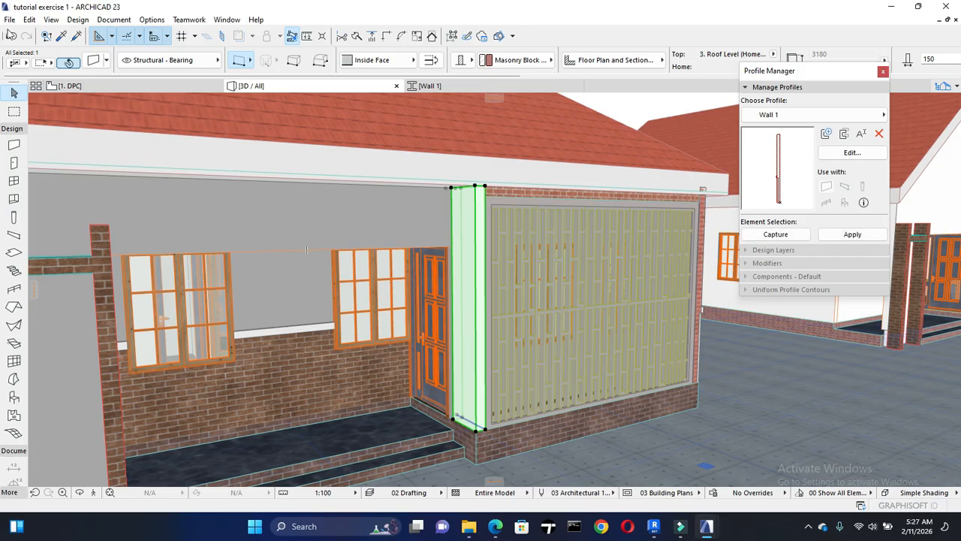
pyautogui.click(61, 35)
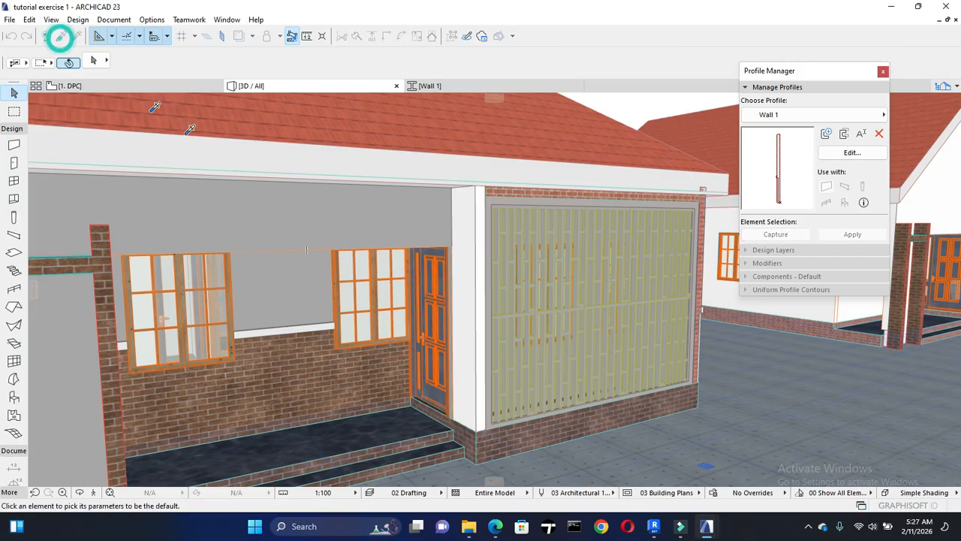
pyautogui.click(241, 208)
pyautogui.click(75, 36)
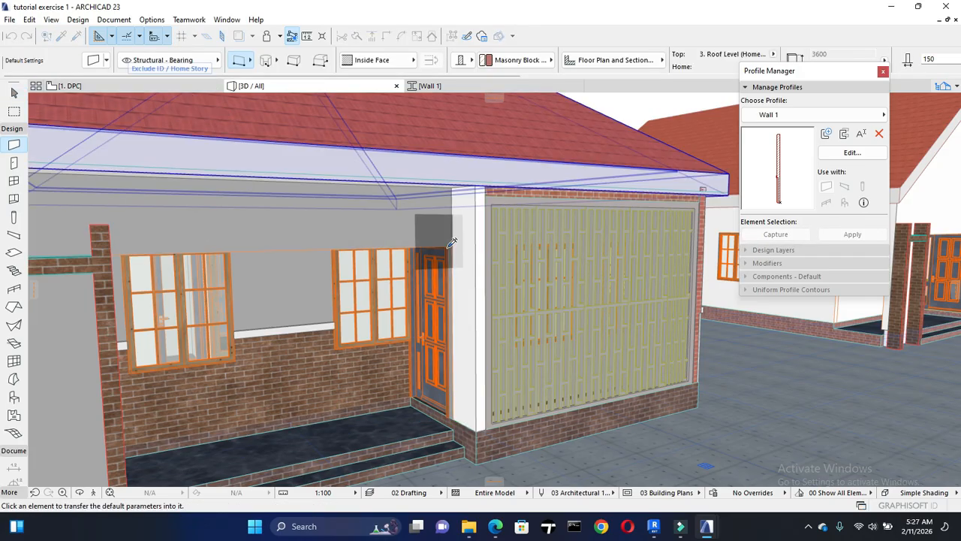
pyautogui.click(467, 233)
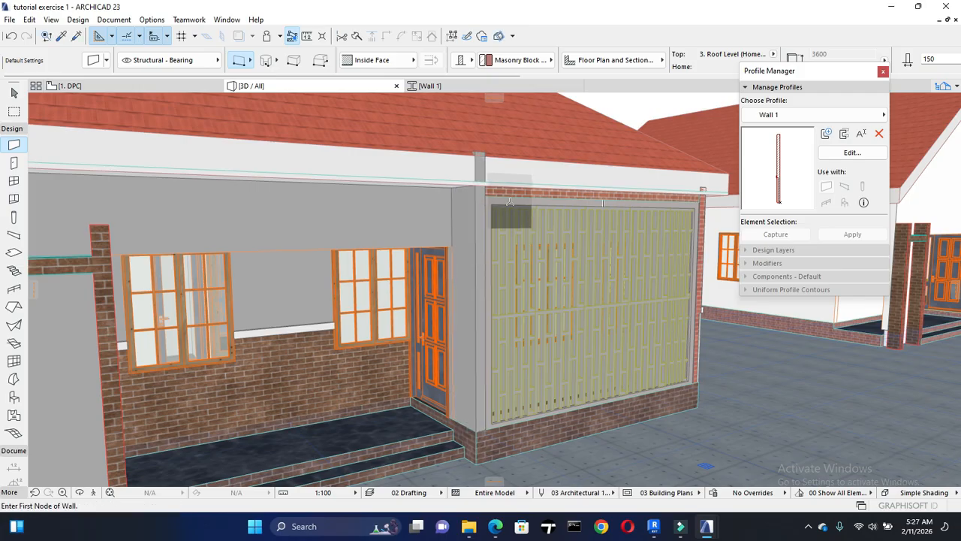
pyautogui.press('Escape')
# Step: Lower the top of the short wall beside the screen to the underside of the eaves at 3180 mm
pyautogui.click(474, 210)
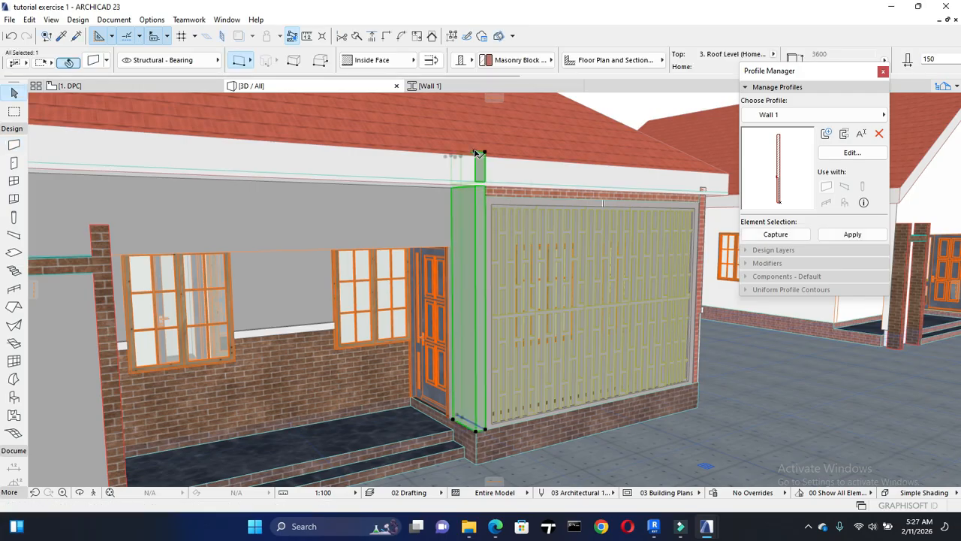
pyautogui.click(476, 153)
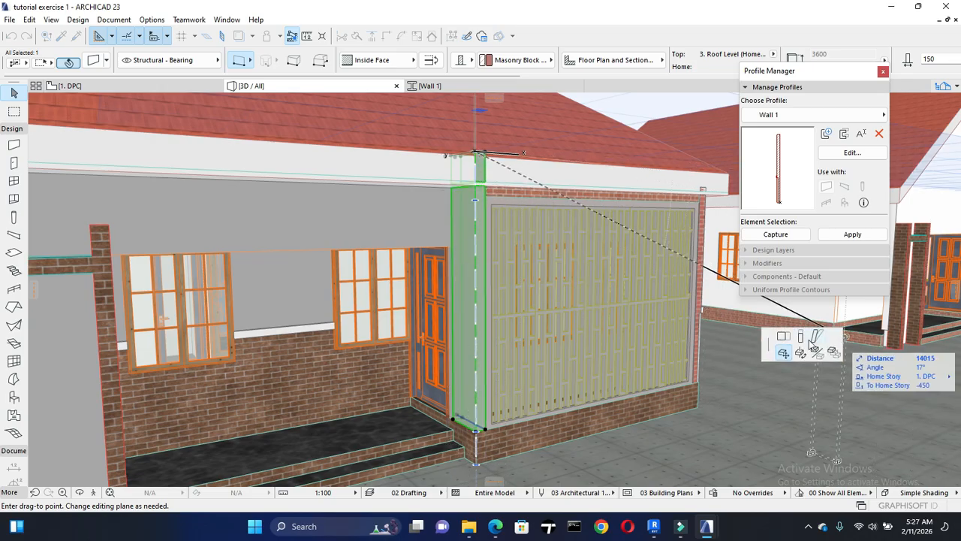
pyautogui.click(801, 339)
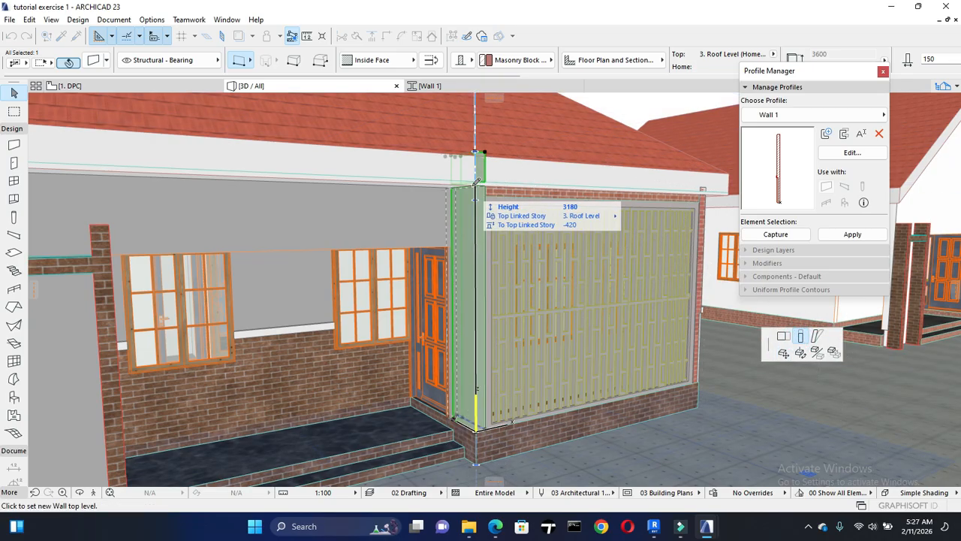
pyautogui.click(484, 187)
pyautogui.press('Escape')
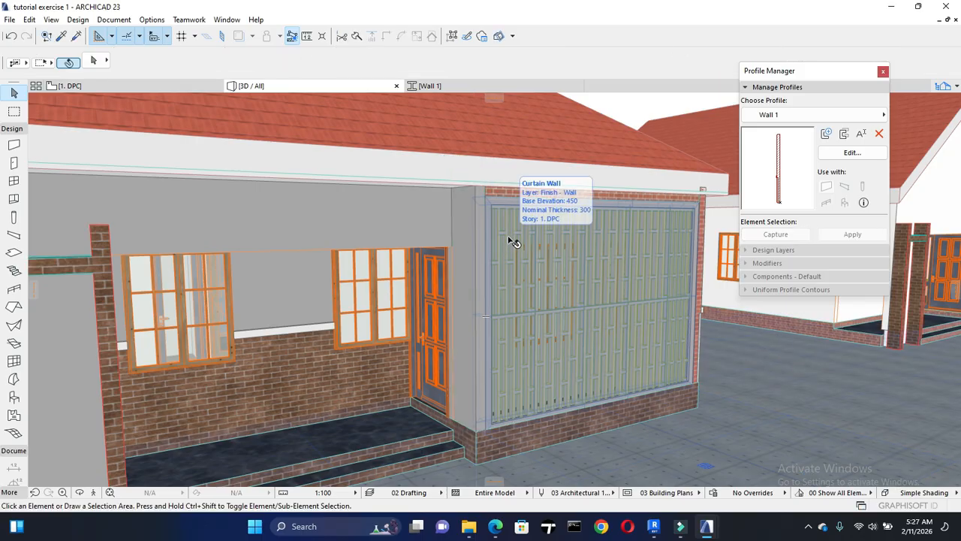
# Step: Undo the short wall's height stretch and its transferred settings
pyautogui.click(546, 192)
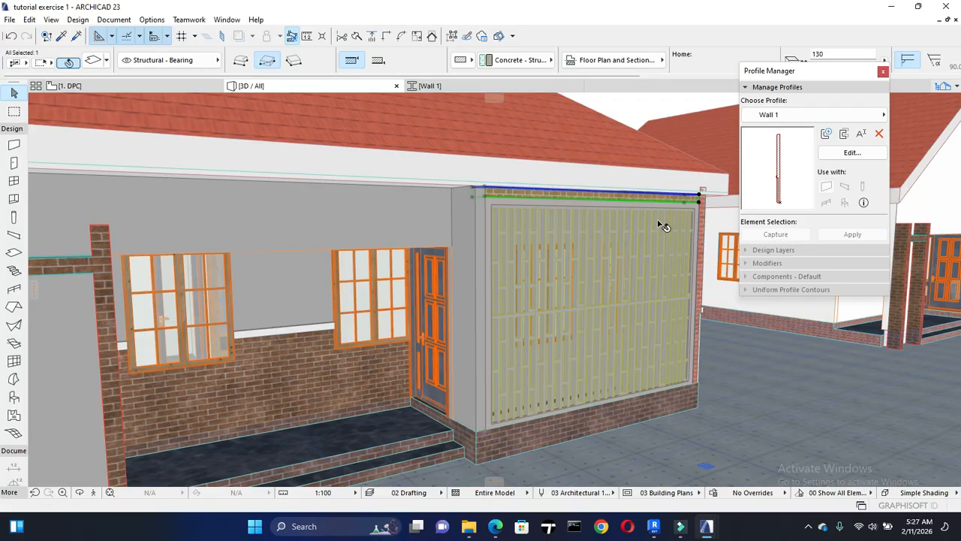
pyautogui.hotkey('ctrl', 'z')
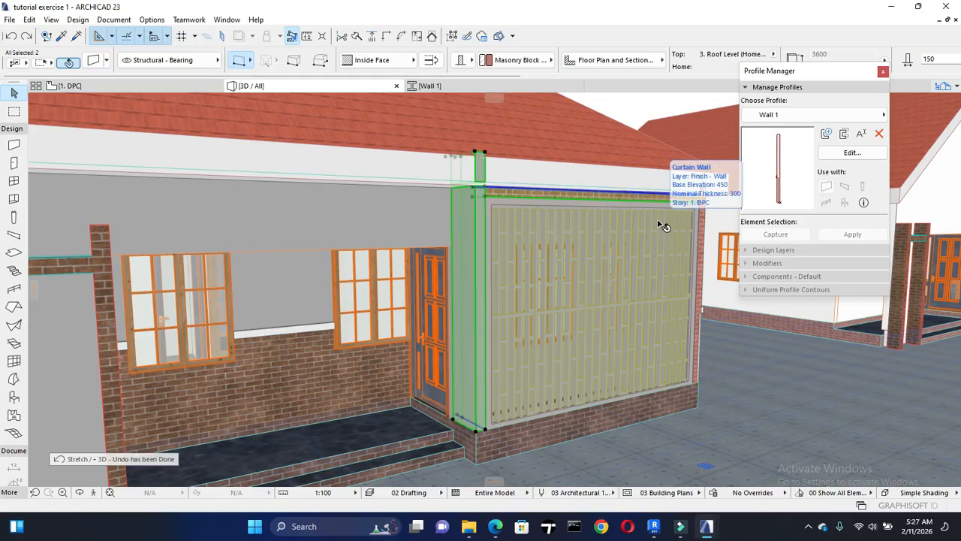
pyautogui.press('Escape')
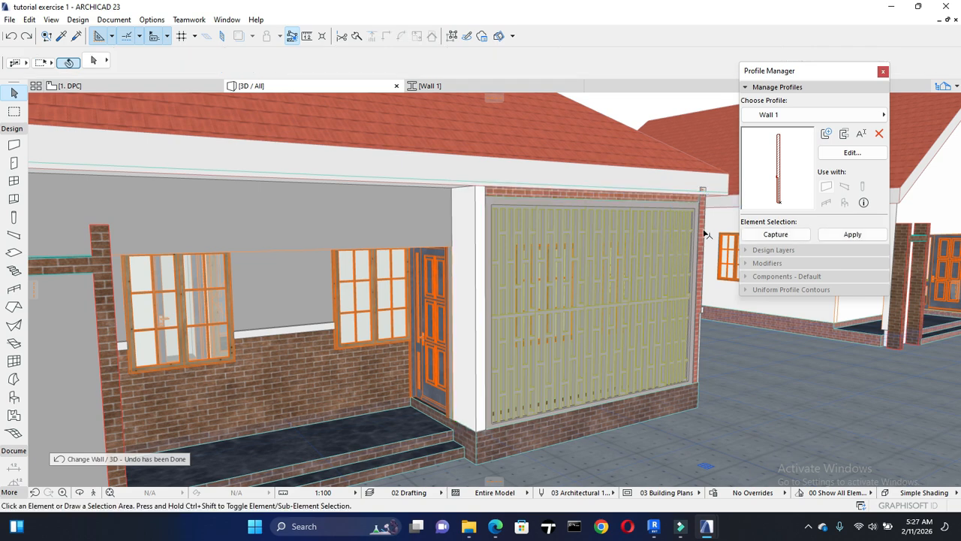
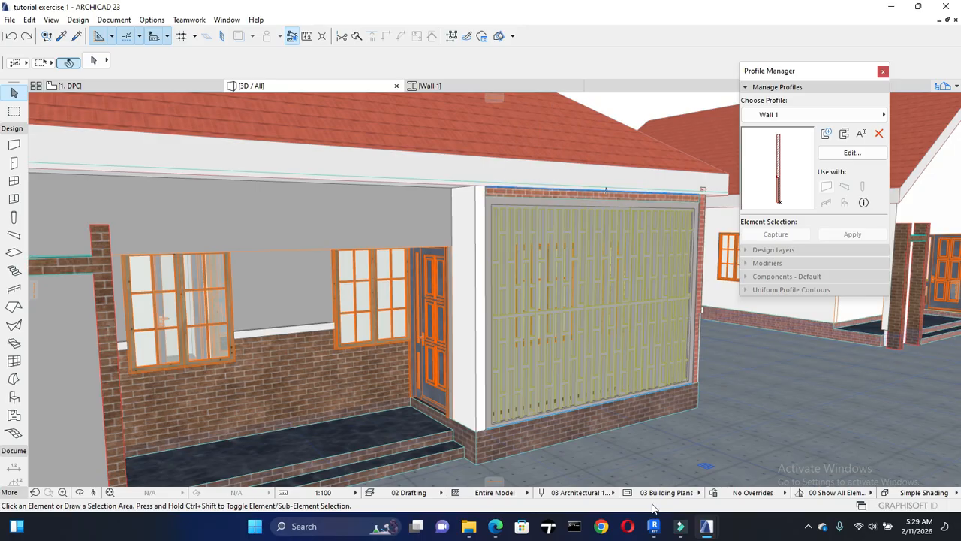
# Step: Switch to the open project "mirrored design project 1new" and examine the house's eaves, checkered wall band and framed windows in 3D
pyautogui.click(706, 529)
pyautogui.moveTo(706, 529)
pyautogui.click(740, 481)
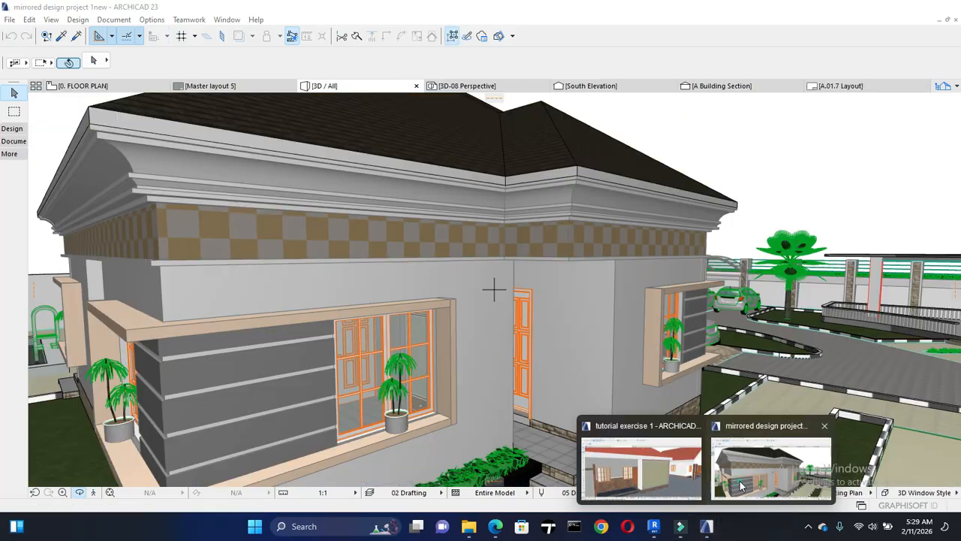
pyautogui.scroll(-2, 597, 313)
pyautogui.keyDown('shift'); pyautogui.moveTo(655, 290); pyautogui.dragTo(564, 294, button='middle'); pyautogui.keyUp('shift')
pyautogui.scroll(-3, 564, 294)
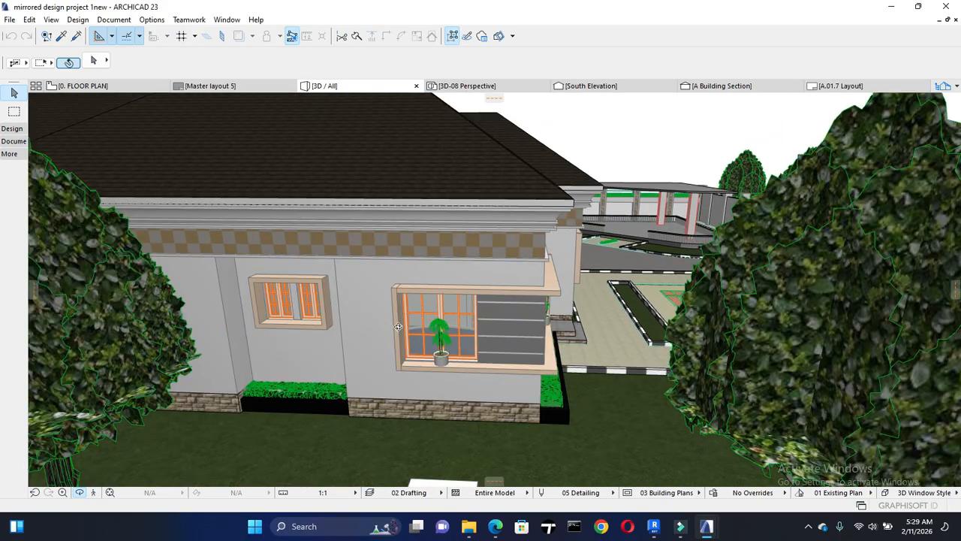
pyautogui.moveTo(658, 249); pyautogui.dragTo(210, 232)
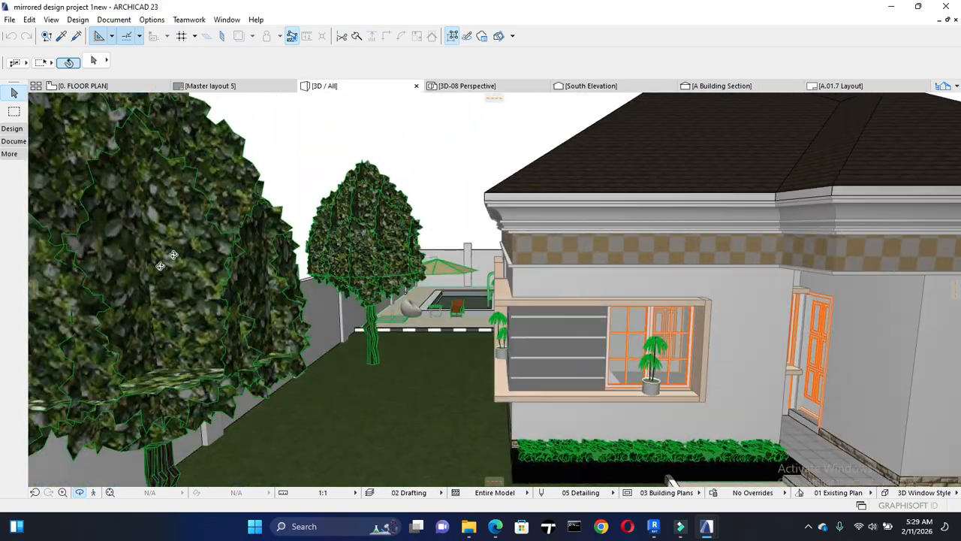
# Step: Examine the swimming pool terrace with its umbrella, lounger and ladder, and the boundary wall beyond it
pyautogui.scroll(3, 459, 293)
pyautogui.scroll(4, 460, 293)
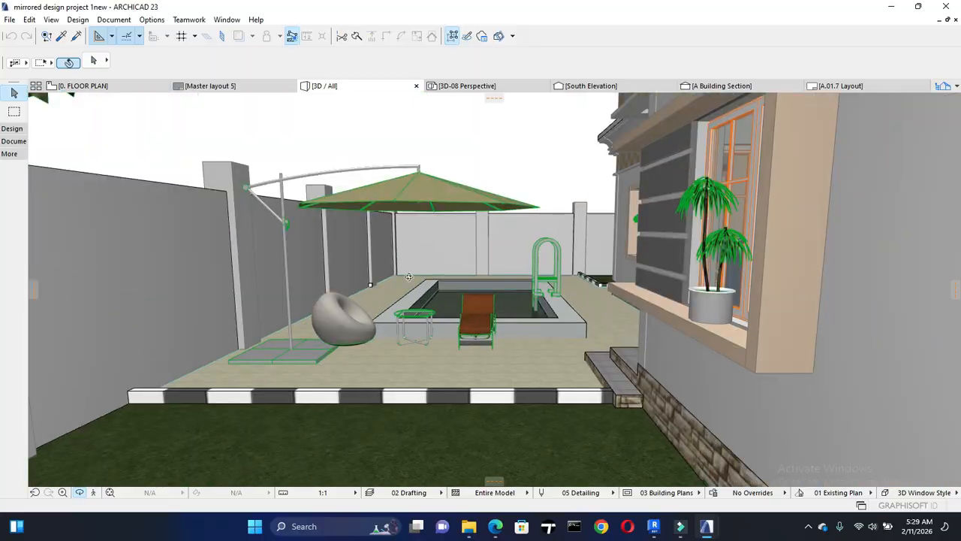
pyautogui.scroll(3, 375, 268)
pyautogui.scroll(8, 365, 265)
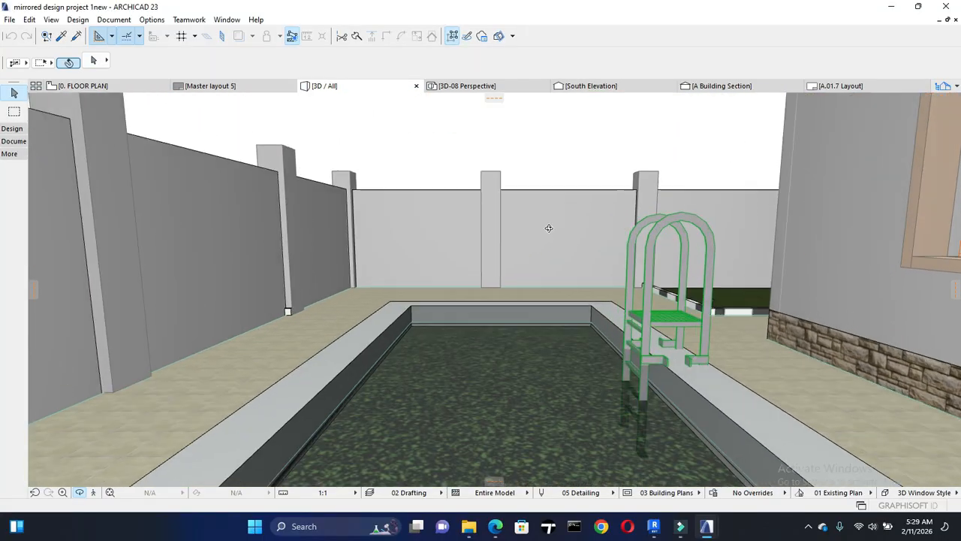
pyautogui.scroll(3, 549, 227)
pyautogui.moveTo(519, 281)
pyautogui.keyDown('shift'); pyautogui.mouseDown(button='middle')
pyautogui.moveTo(727, 331)
pyautogui.moveTo(822, 323)
pyautogui.mouseUp(button='middle'); pyautogui.keyUp('shift')
pyautogui.scroll(5, 883, 211)
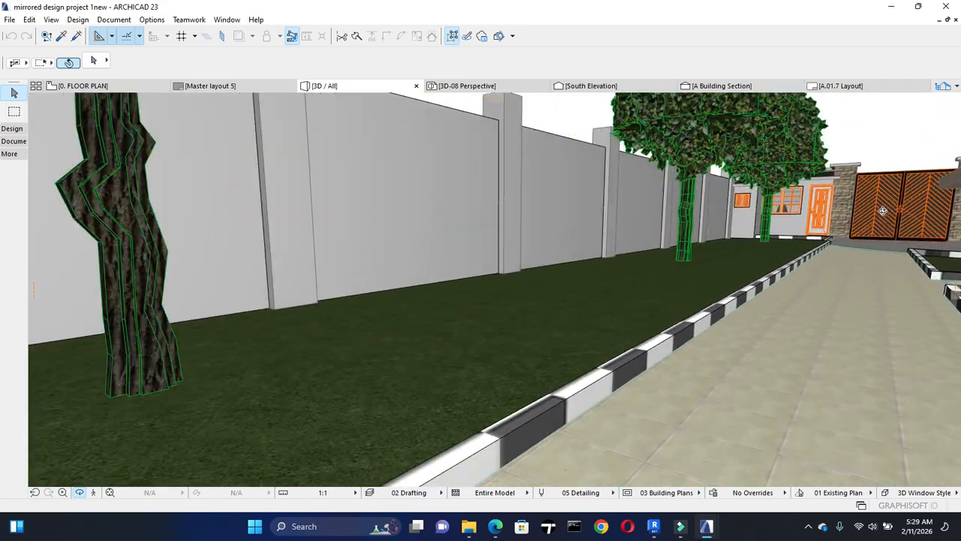
# Step: Inspect the lawn, kerbed driveway, main gate and the parking area with its parked cars
pyautogui.scroll(3, 882, 211)
pyautogui.moveTo(726, 317); pyautogui.dragTo(900, 192)
pyautogui.scroll(3, 796, 232)
pyautogui.scroll(2, 676, 292)
pyautogui.moveTo(676, 292); pyautogui.dragTo(669, 311)
pyautogui.scroll(-2, 669, 310)
pyautogui.moveTo(456, 266); pyautogui.dragTo(549, 352)
pyautogui.scroll(6, 678, 200)
pyautogui.scroll(-2, 535, 350)
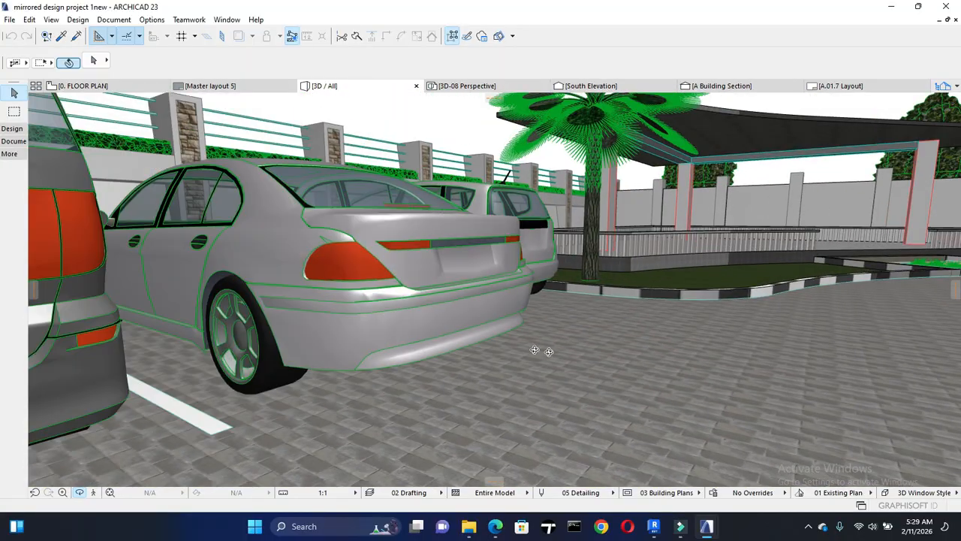
pyautogui.scroll(-3, 534, 350)
pyautogui.scroll(5, 793, 325)
pyautogui.moveTo(793, 325); pyautogui.dragTo(275, 273)
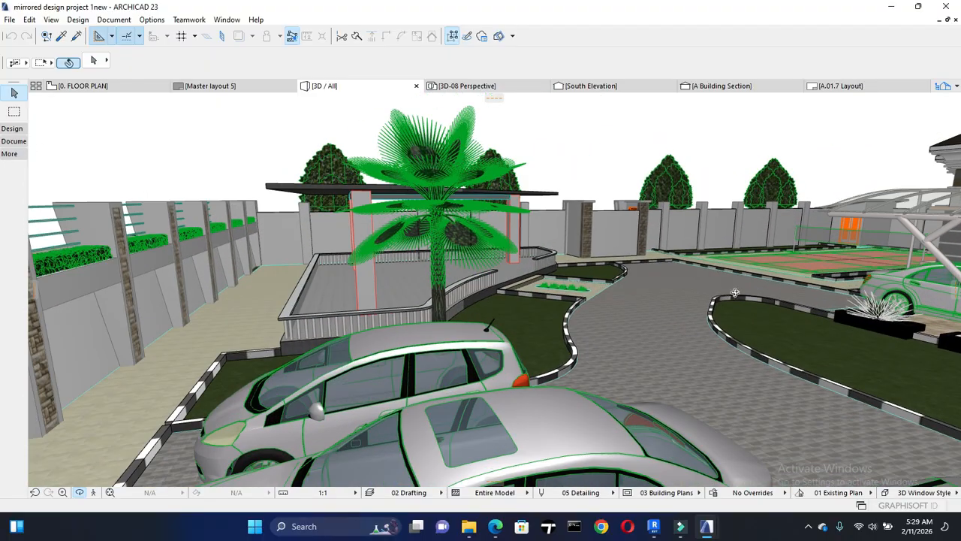
# Step: Review the railed pavilion, the kerbed planting bed and the approach to the sports court
pyautogui.moveTo(735, 293); pyautogui.dragTo(624, 313)
pyautogui.scroll(4, 635, 265)
pyautogui.moveTo(539, 323); pyautogui.dragTo(499, 415, button='middle')
pyautogui.moveTo(424, 389); pyautogui.dragTo(467, 396)
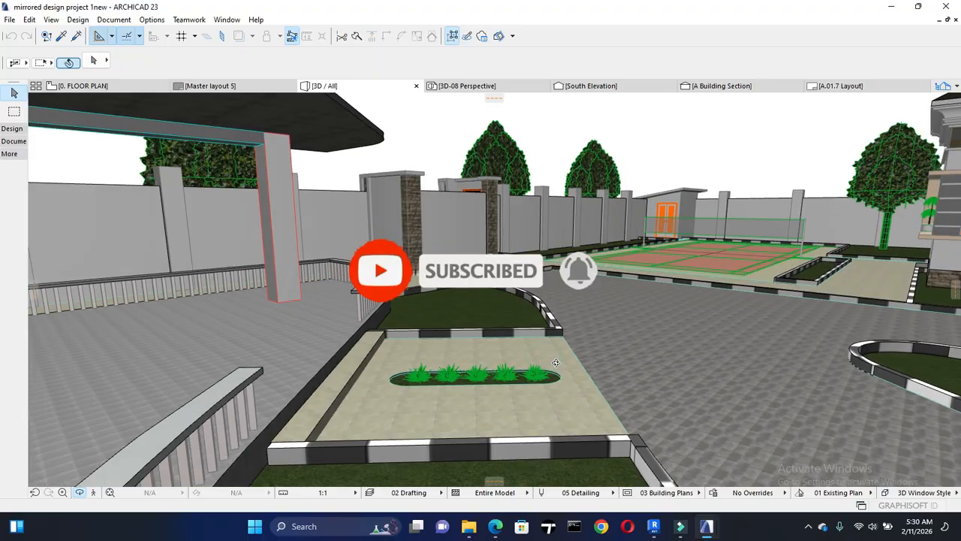
pyautogui.scroll(4, 616, 294)
pyautogui.scroll(5, 621, 310)
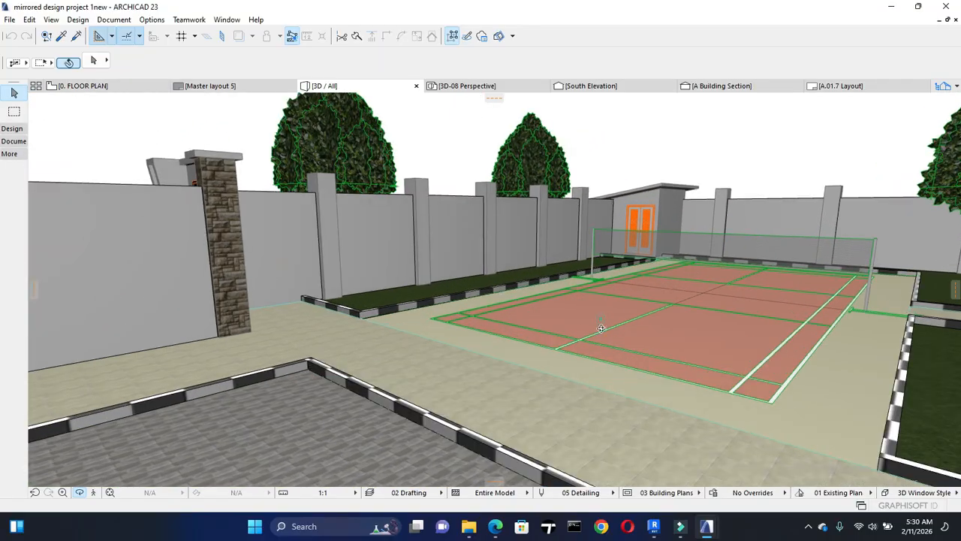
# Step: Inspect the stone-clad pedestrian gate in the boundary wall and its chevron-patterned door up close
pyautogui.moveTo(600, 328); pyautogui.dragTo(105, 294)
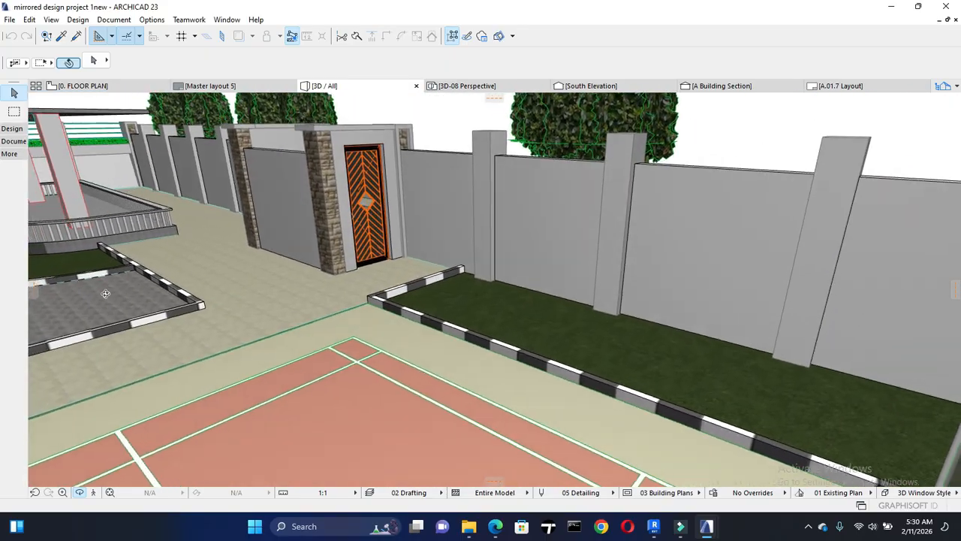
pyautogui.moveTo(303, 202); pyautogui.dragTo(285, 263, button='middle')
pyautogui.moveTo(285, 264); pyautogui.dragTo(335, 271)
pyautogui.scroll(5, 342, 271)
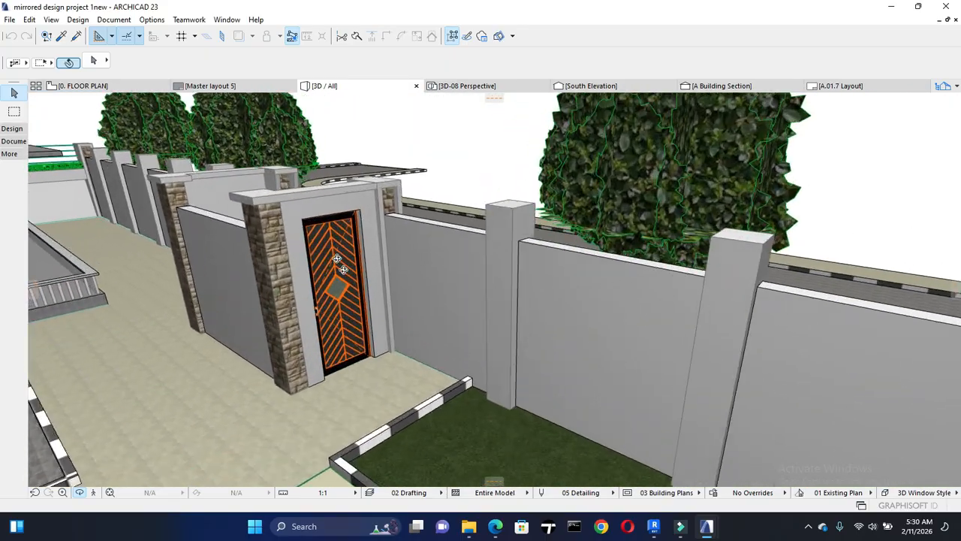
pyautogui.scroll(5, 339, 293)
pyautogui.scroll(-8, 331, 300)
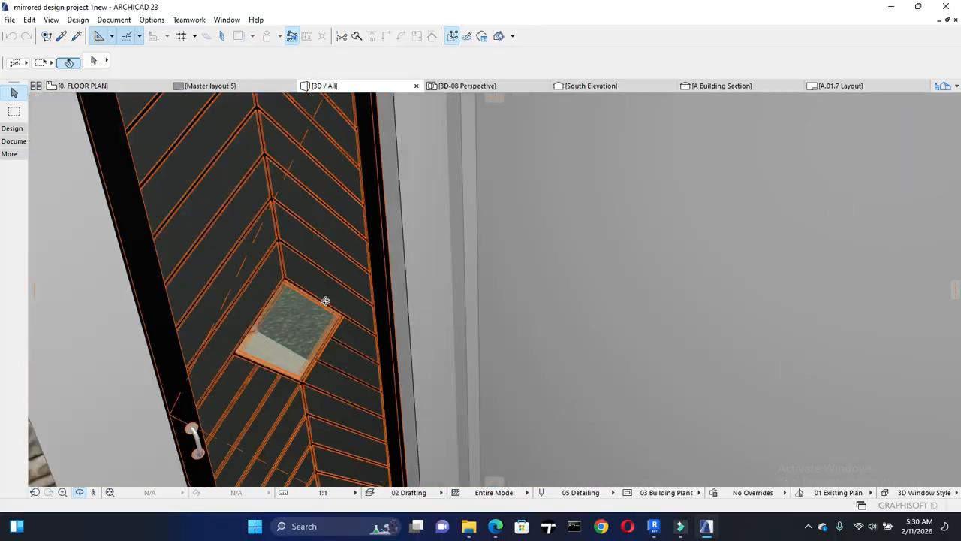
pyautogui.scroll(-3, 338, 294)
# Step: Examine the sports court with its net, the small outbuilding and the planted strip beside the house
pyautogui.moveTo(336, 321); pyautogui.dragTo(878, 308)
pyautogui.moveTo(710, 282); pyautogui.dragTo(557, 235)
pyautogui.moveTo(469, 296); pyautogui.dragTo(543, 303)
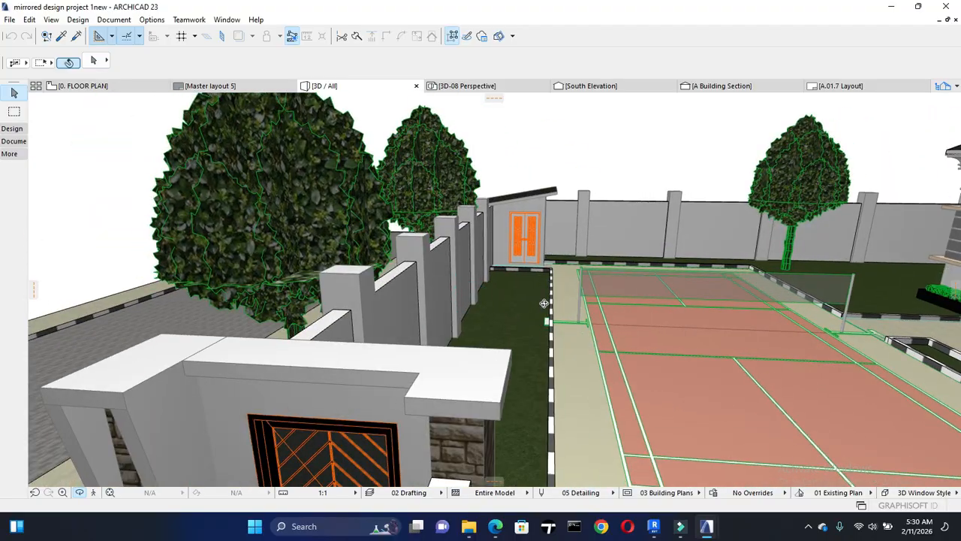
pyautogui.moveTo(538, 256); pyautogui.dragTo(404, 262)
pyautogui.moveTo(507, 275); pyautogui.dragTo(470, 231)
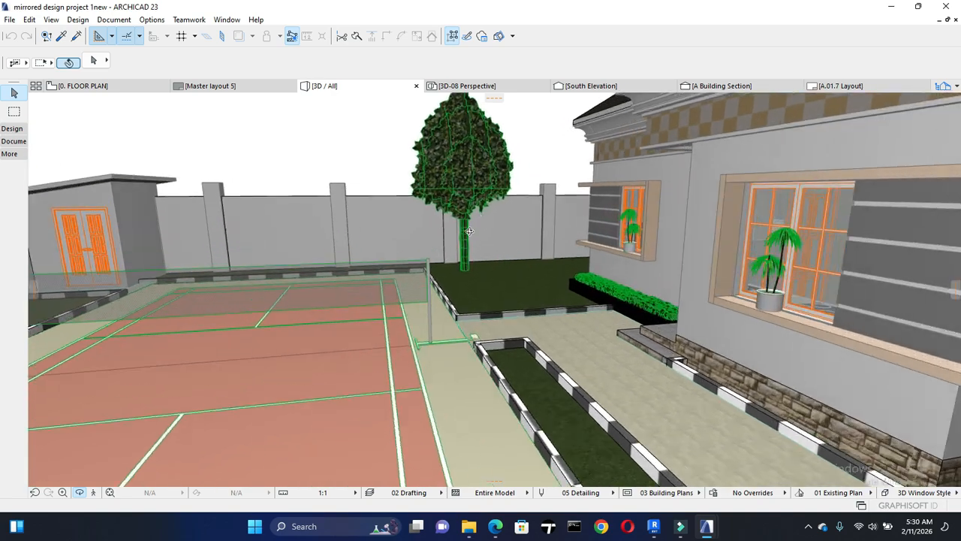
pyautogui.scroll(5, 469, 231)
# Step: Inspect the house's framed corner windows, the carport with the parked car, and the front facade
pyautogui.moveTo(418, 309); pyautogui.dragTo(674, 251)
pyautogui.moveTo(634, 283); pyautogui.dragTo(61, 266)
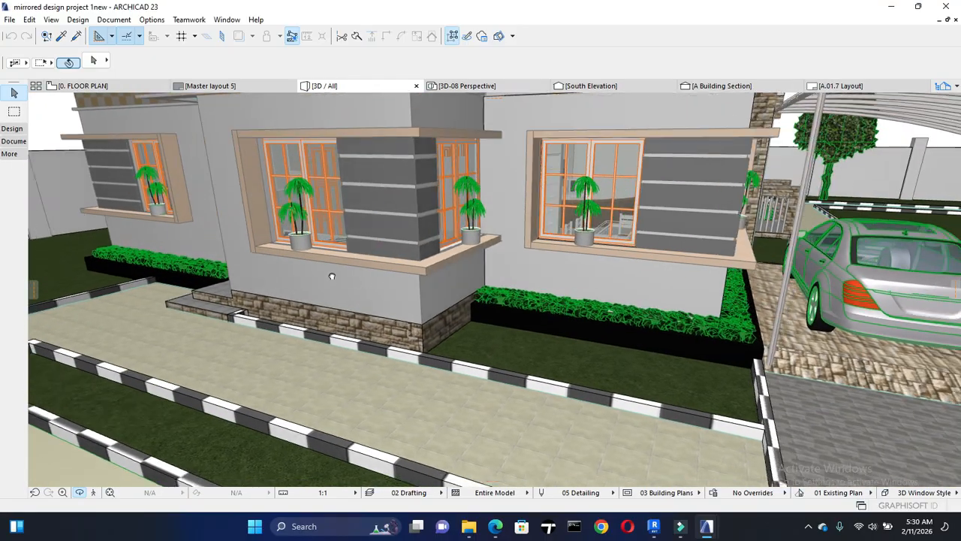
pyautogui.moveTo(332, 276); pyautogui.dragTo(28, 272)
pyautogui.moveTo(404, 318); pyautogui.dragTo(311, 266)
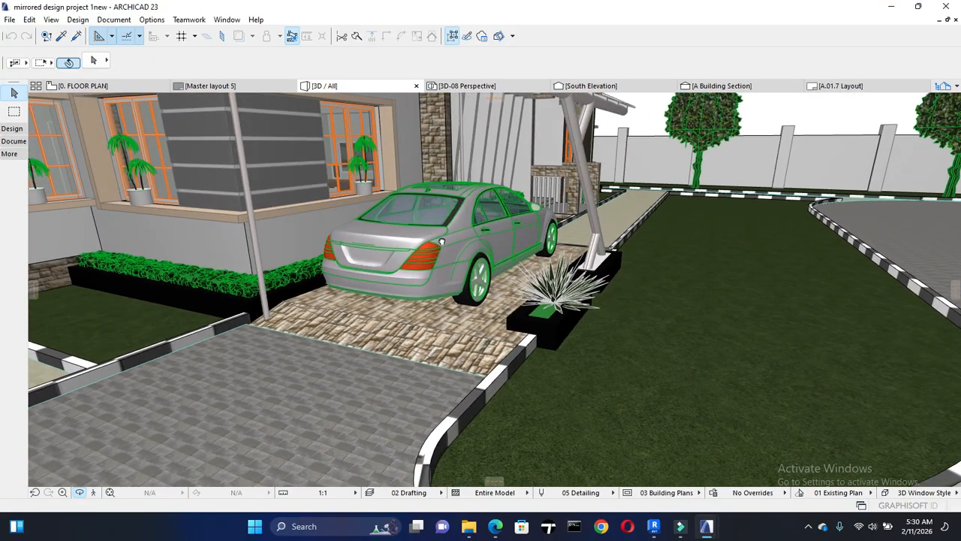
pyautogui.moveTo(441, 240); pyautogui.dragTo(573, 293)
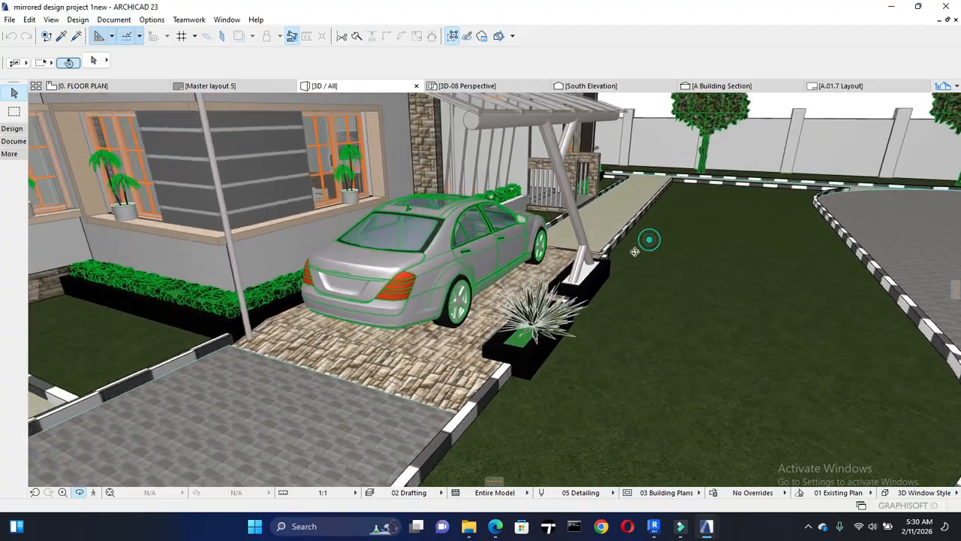
pyautogui.moveTo(635, 251); pyautogui.dragTo(499, 247)
pyautogui.moveTo(591, 287); pyautogui.dragTo(292, 248)
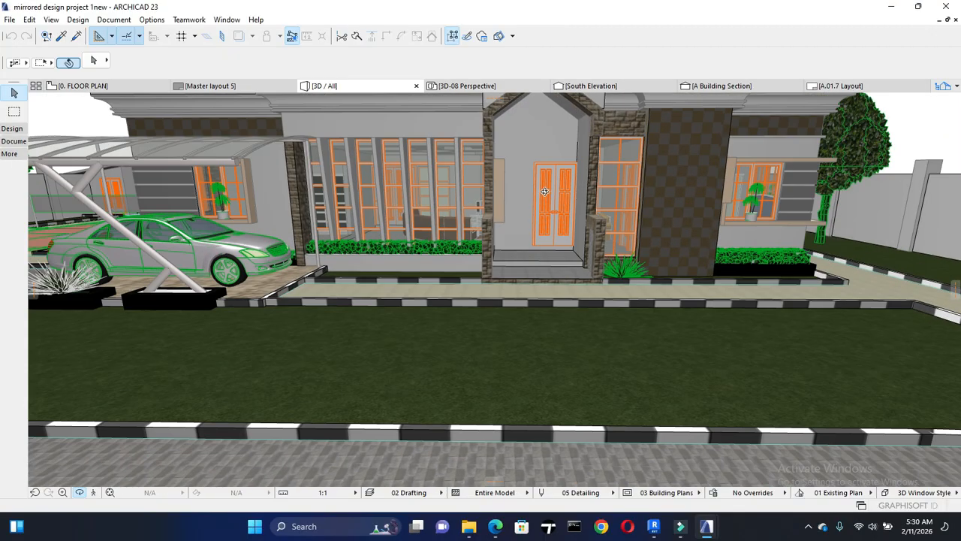
# Step: Examine the entrance porch with its double door, and the television wall of the living room behind it
pyautogui.scroll(6, 545, 191)
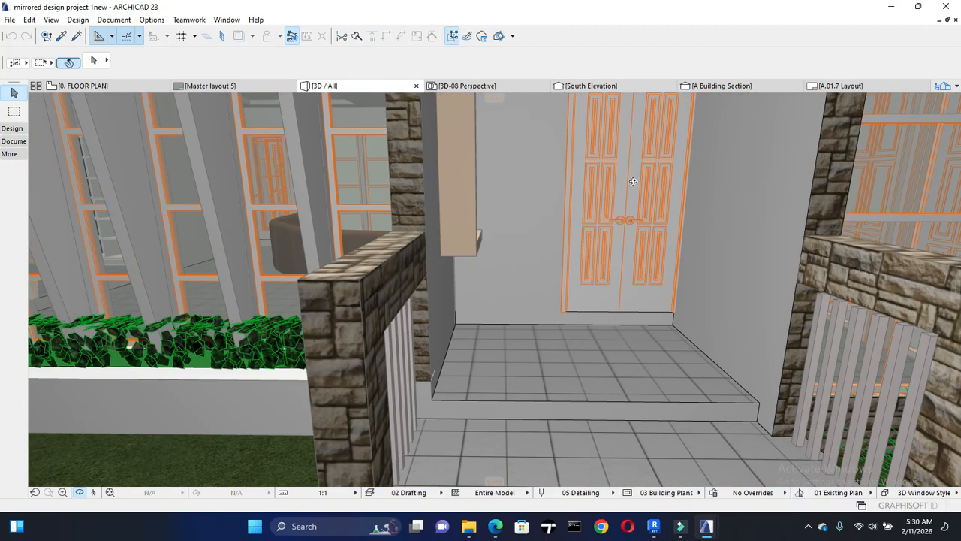
pyautogui.scroll(3, 632, 181)
pyautogui.moveTo(523, 242); pyautogui.dragTo(496, 249)
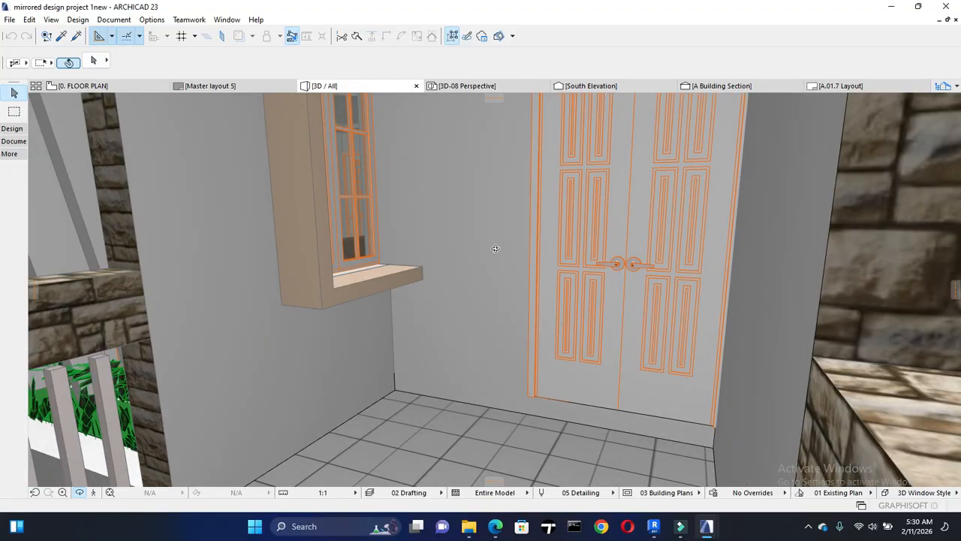
pyautogui.scroll(8, 587, 176)
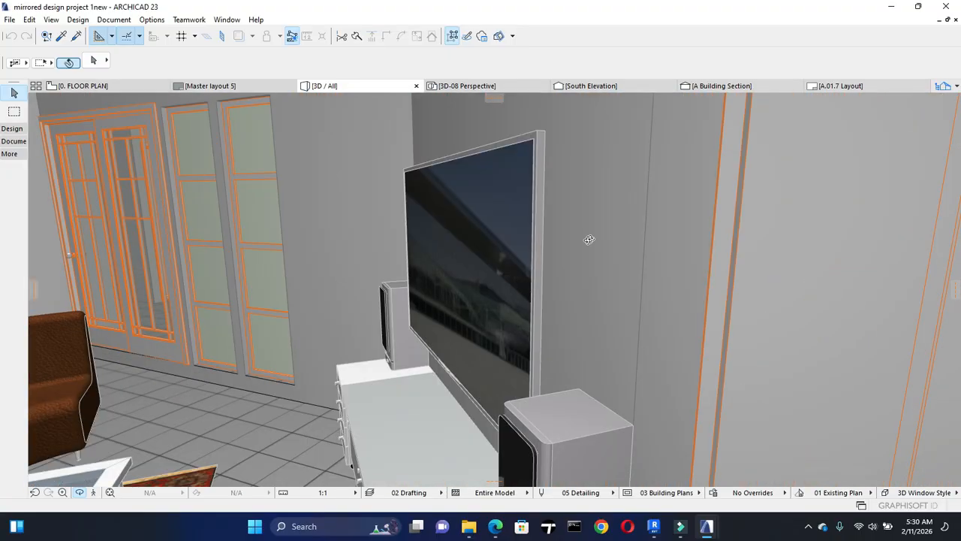
pyautogui.moveTo(534, 217); pyautogui.dragTo(658, 142)
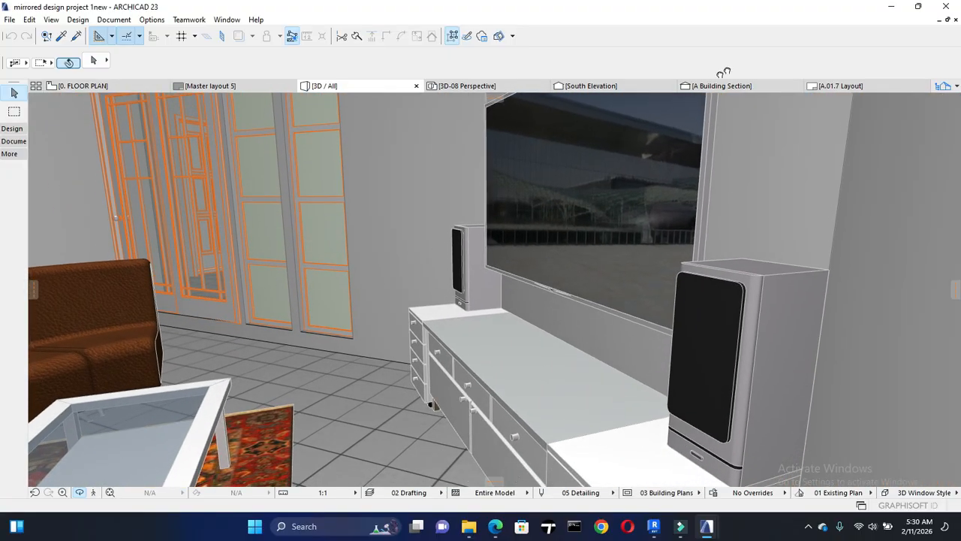
pyautogui.moveTo(400, 329); pyautogui.dragTo(436, 337)
pyautogui.moveTo(257, 411); pyautogui.dragTo(768, 307)
pyautogui.moveTo(480, 340); pyautogui.dragTo(627, 301)
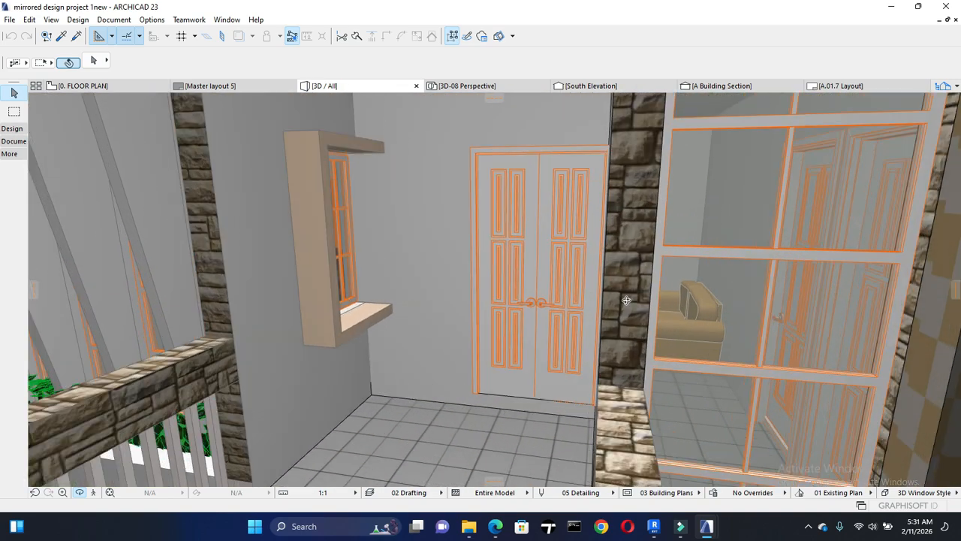
# Step: Look into the small tiled room beside the entrance, checking its panelled doors and tan two-seat sofa
pyautogui.scroll(5, 626, 300)
pyautogui.moveTo(712, 365); pyautogui.dragTo(564, 382)
pyautogui.scroll(3, 569, 357)
pyautogui.moveTo(559, 418); pyautogui.dragTo(536, 443)
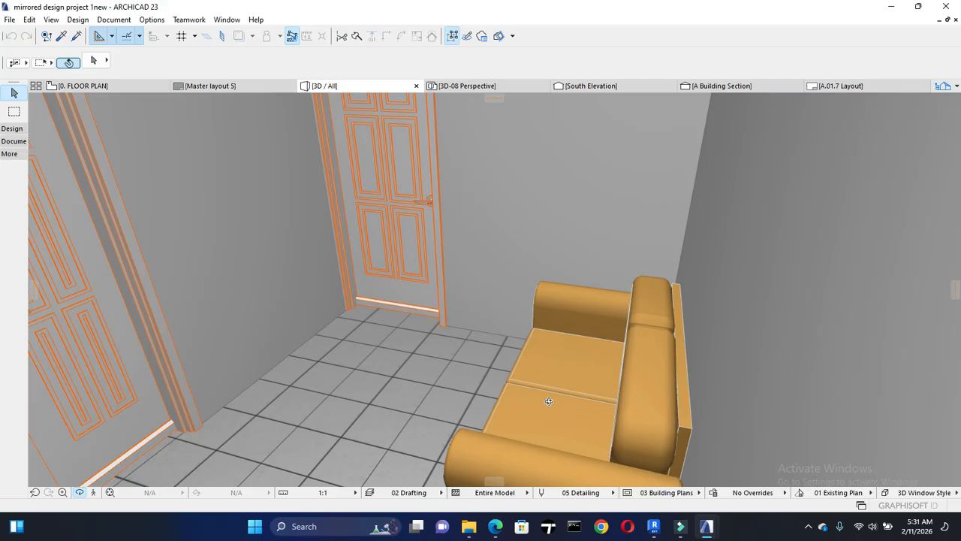
pyautogui.moveTo(540, 398); pyautogui.dragTo(507, 386)
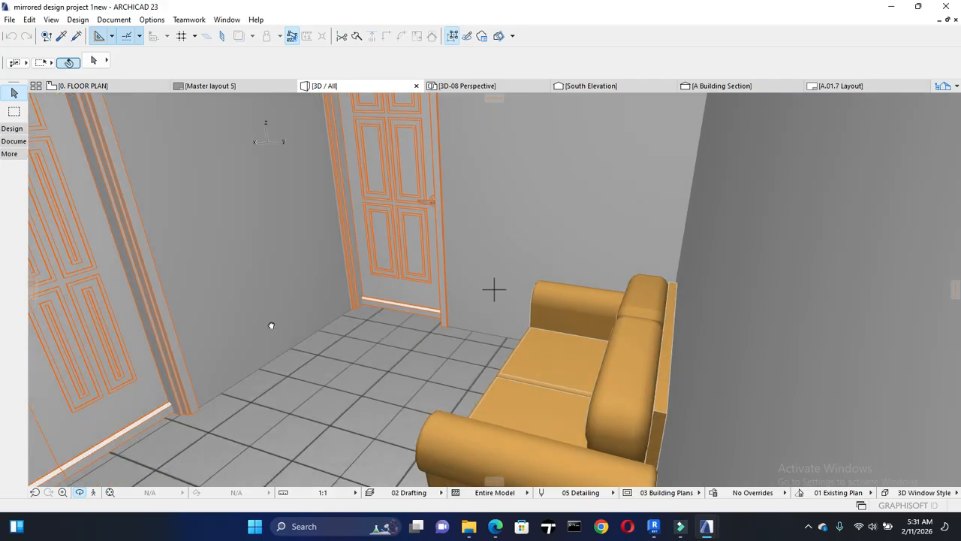
pyautogui.moveTo(271, 325); pyautogui.dragTo(285, 342)
pyautogui.moveTo(307, 261); pyautogui.dragTo(263, 318)
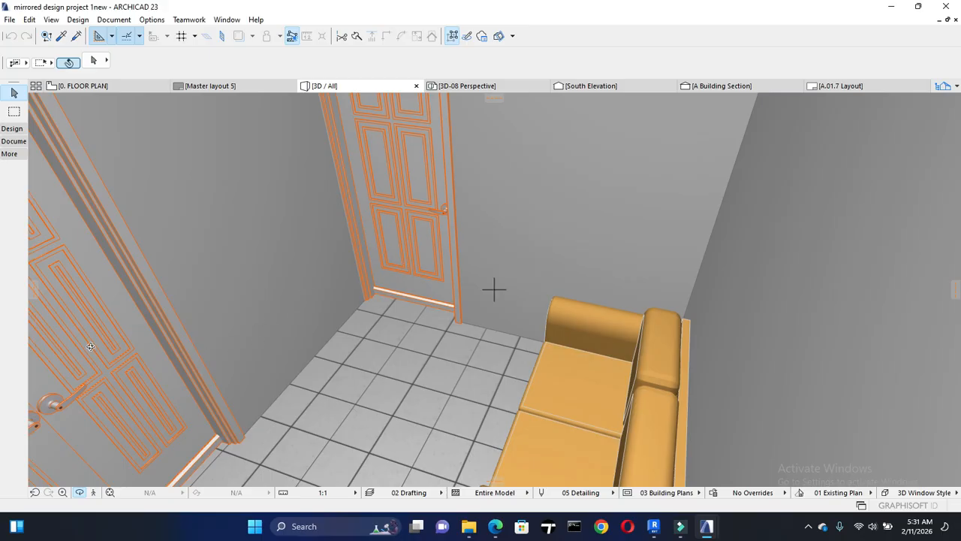
pyautogui.moveTo(255, 330); pyautogui.dragTo(90, 315)
# Step: Examine the living room's curved leather sofa, patterned rug, glass coffee table, television unit and glazed doors
pyautogui.moveTo(205, 332); pyautogui.dragTo(81, 245)
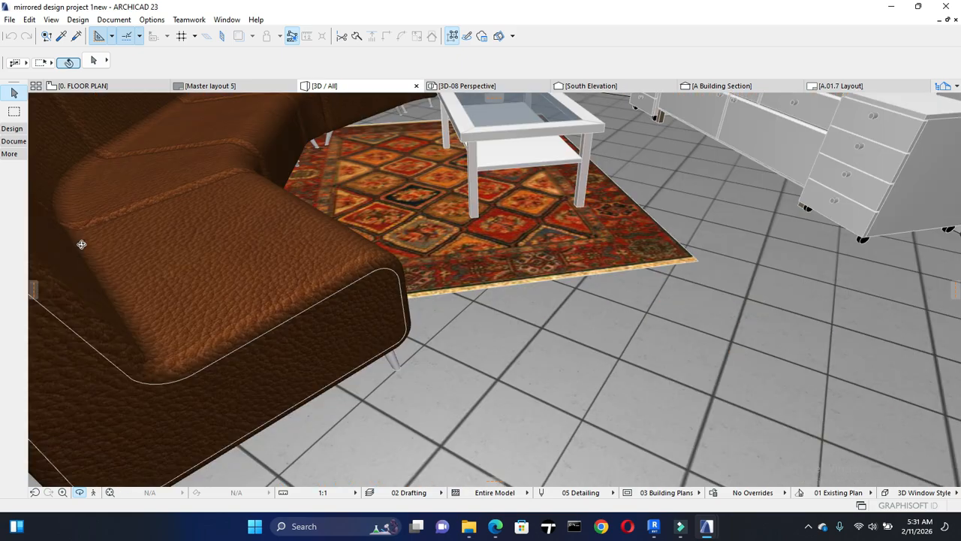
pyautogui.moveTo(535, 324); pyautogui.dragTo(403, 509)
pyautogui.moveTo(347, 303); pyautogui.dragTo(249, 382)
pyautogui.moveTo(526, 300); pyautogui.dragTo(571, 303)
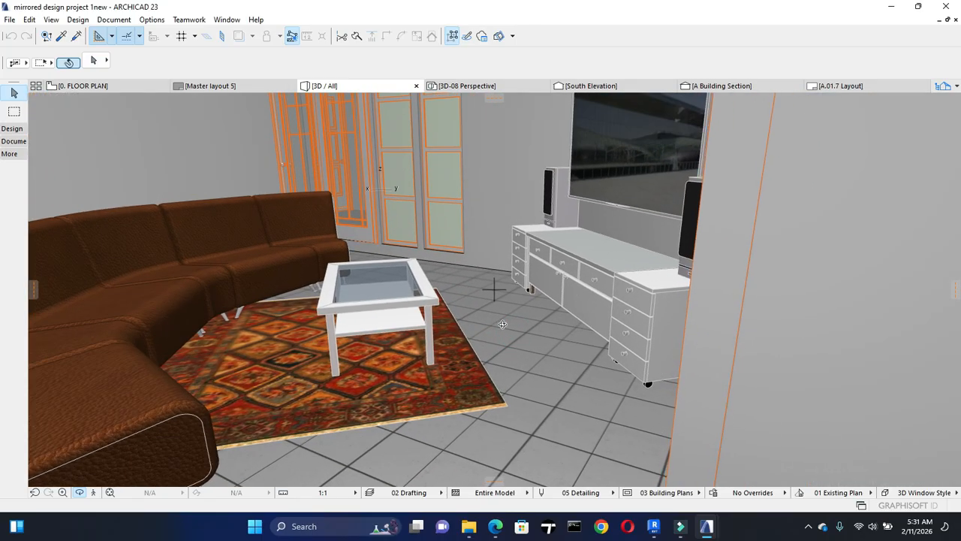
pyautogui.moveTo(301, 249); pyautogui.dragTo(376, 343)
pyautogui.moveTo(547, 302); pyautogui.dragTo(696, 340)
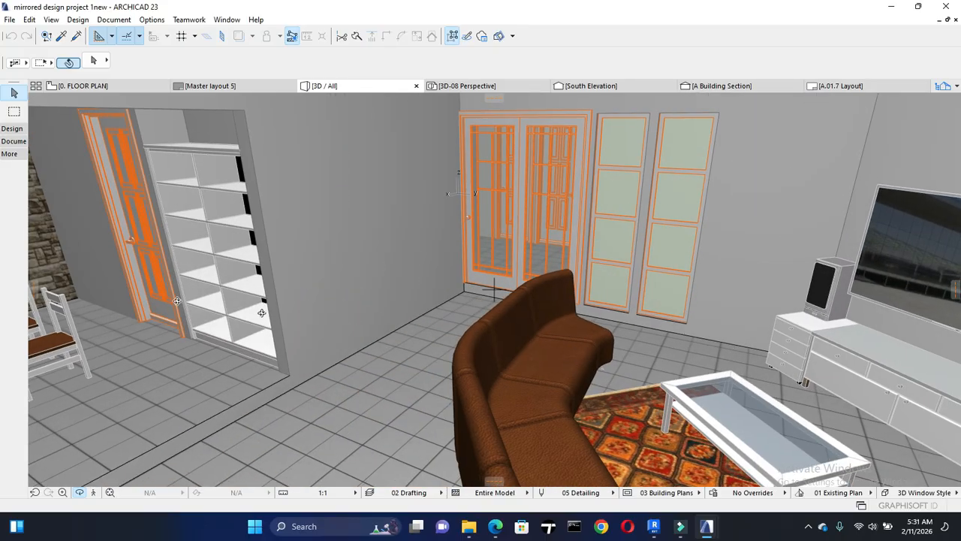
pyautogui.moveTo(137, 329); pyautogui.dragTo(117, 310)
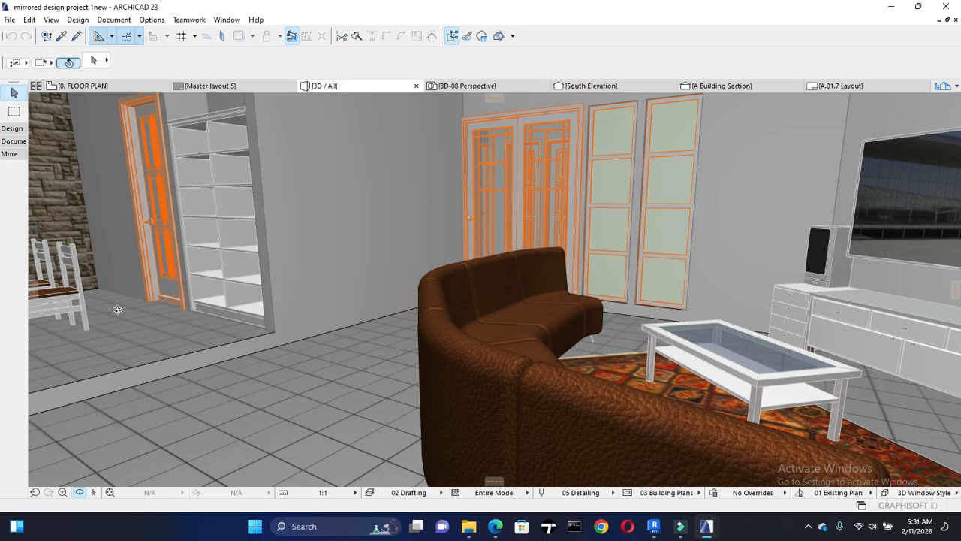
# Step: Inspect the dining area with its shelving unit, glass table, stone-clad wall, windows and stepped ceiling
pyautogui.moveTo(185, 321); pyautogui.dragTo(134, 322)
pyautogui.moveTo(115, 257); pyautogui.dragTo(440, 254)
pyautogui.moveTo(348, 276); pyautogui.dragTo(500, 257)
pyautogui.moveTo(509, 295); pyautogui.dragTo(523, 322)
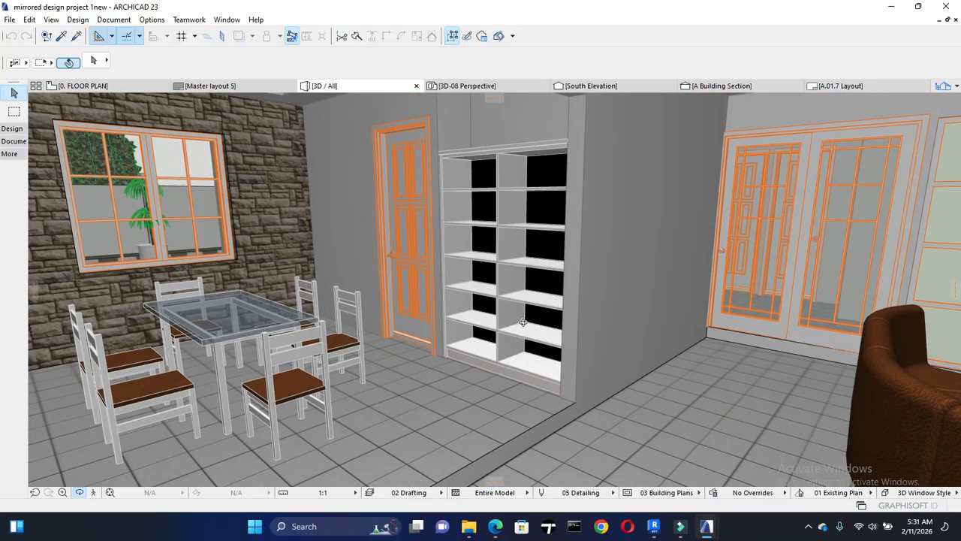
pyautogui.moveTo(503, 392); pyautogui.dragTo(353, 401)
pyautogui.moveTo(357, 361); pyautogui.dragTo(307, 350)
pyautogui.scroll(3, 279, 168)
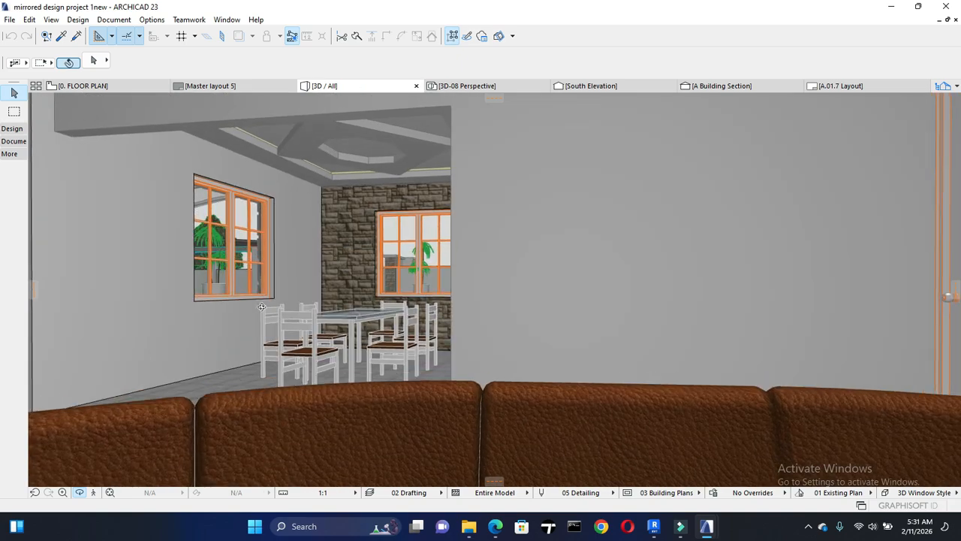
pyautogui.scroll(3, 359, 145)
pyautogui.scroll(2, 359, 145)
pyautogui.scroll(-4, 413, 258)
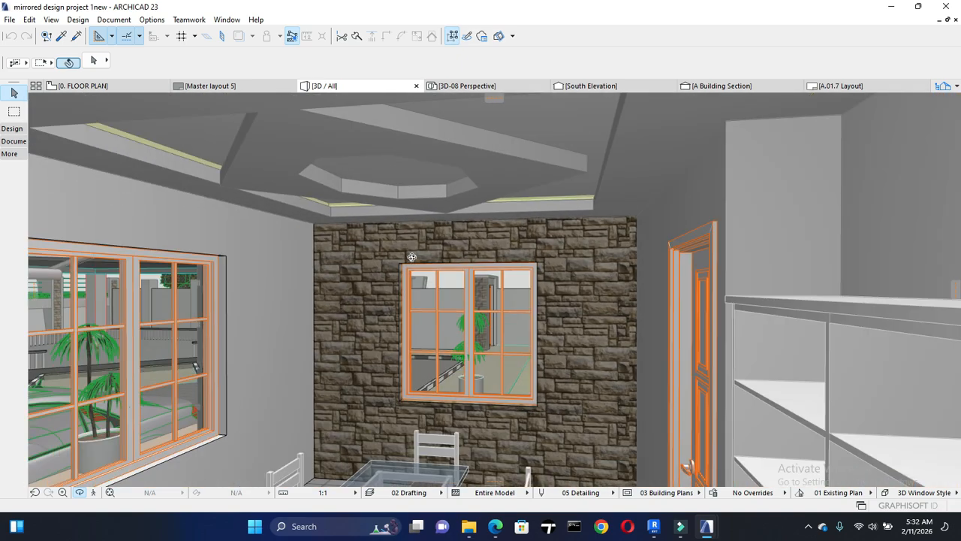
pyautogui.moveTo(496, 368); pyautogui.dragTo(487, 261, button='middle')
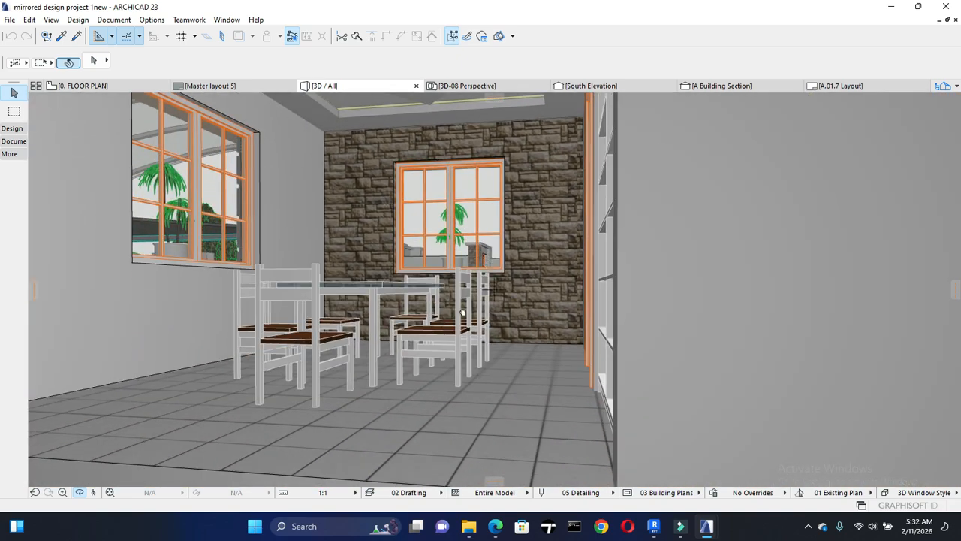
# Step: Examine the dining area from the living room, including its stone-clad wall, shelving unit and the panelled door beside it
pyautogui.scroll(-5, 462, 312)
pyautogui.keyDown('shift'); pyautogui.moveTo(386, 328); pyautogui.dragTo(228, 429, button='middle'); pyautogui.keyUp('shift')
pyautogui.keyDown('shift'); pyautogui.moveTo(356, 359); pyautogui.dragTo(344, 326, button='middle'); pyautogui.keyUp('shift')
pyautogui.keyDown('shift'); pyautogui.moveTo(390, 353); pyautogui.dragTo(10, 356, button='middle'); pyautogui.keyUp('shift')
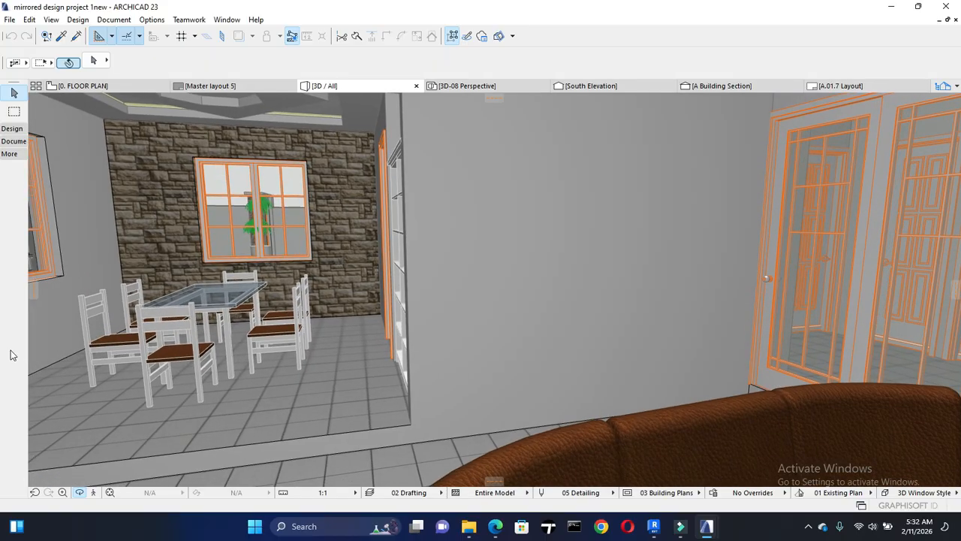
pyautogui.keyDown('shift'); pyautogui.moveTo(310, 345); pyautogui.dragTo(290, 348, button='middle'); pyautogui.keyUp('shift')
pyautogui.moveTo(290, 348); pyautogui.dragTo(488, 309)
pyautogui.moveTo(455, 330); pyautogui.dragTo(155, 427, button='middle')
pyautogui.moveTo(360, 323); pyautogui.dragTo(603, 204)
pyautogui.moveTo(384, 218); pyautogui.dragTo(289, 262)
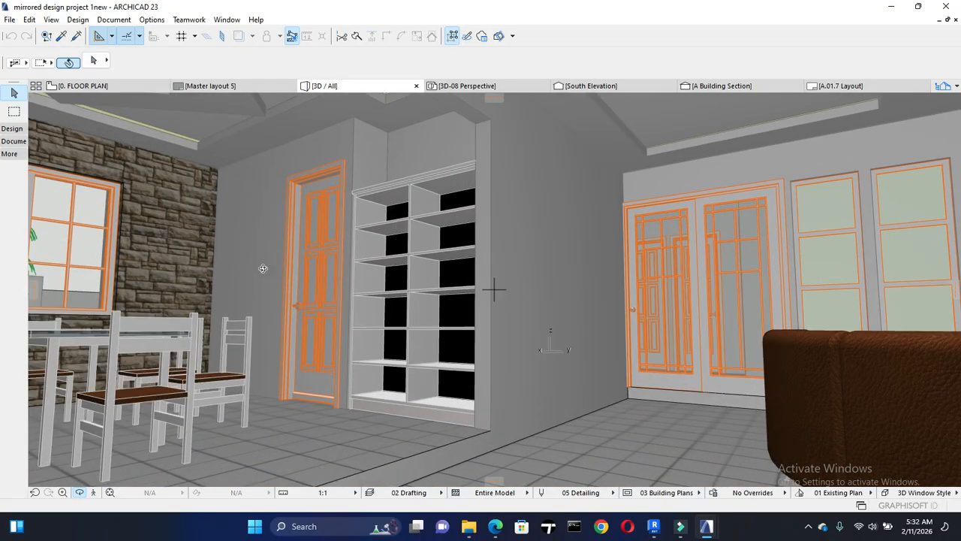
pyautogui.scroll(5, 313, 231)
pyautogui.moveTo(410, 313); pyautogui.dragTo(408, 279)
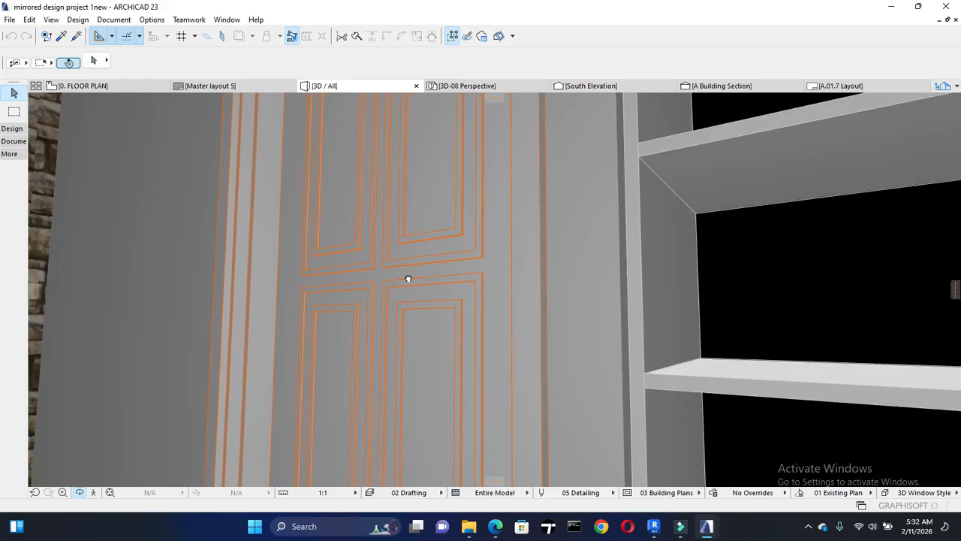
# Step: Examine the kitchen's L-shaped worktop with its hob, oven, sink, wall cabinets, small appliances and windows
pyautogui.scroll(-5, 417, 308)
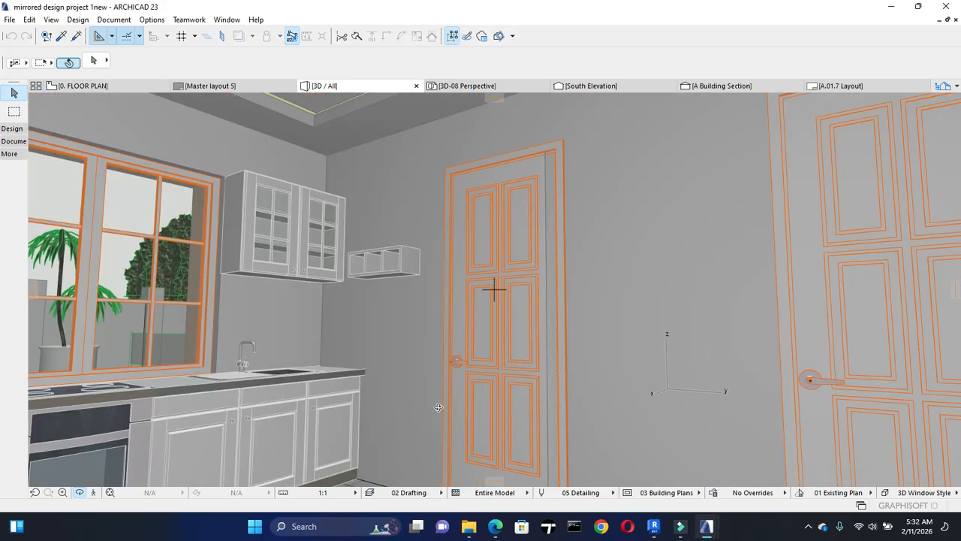
pyautogui.moveTo(470, 380); pyautogui.dragTo(420, 392)
pyautogui.moveTo(389, 320); pyautogui.dragTo(493, 288, button='middle')
pyautogui.moveTo(492, 291); pyautogui.dragTo(399, 341)
pyautogui.moveTo(334, 324); pyautogui.dragTo(500, 387)
pyautogui.moveTo(358, 317); pyautogui.dragTo(376, 306)
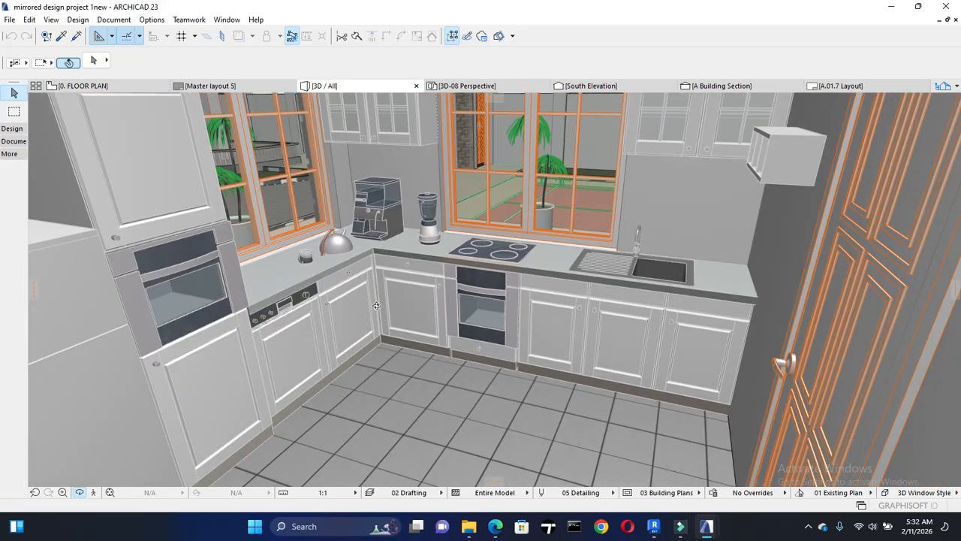
pyautogui.moveTo(410, 268); pyautogui.dragTo(345, 313)
# Step: Inspect the kitchen's tall cabinets and built-in oven, and the panelled doors on the adjoining walls
pyautogui.scroll(5, 411, 265)
pyautogui.moveTo(439, 315)
pyautogui.mouseDown()
pyautogui.moveTo(419, 316)
pyautogui.moveTo(450, 339)
pyautogui.moveTo(536, 349)
pyautogui.moveTo(601, 382)
pyautogui.mouseUp()
pyautogui.moveTo(499, 326); pyautogui.dragTo(630, 360)
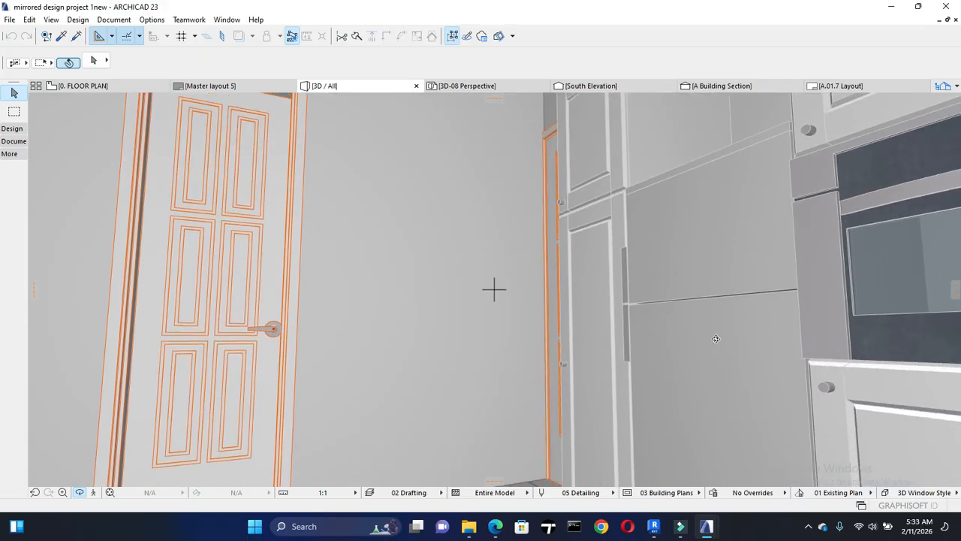
pyautogui.moveTo(580, 268); pyautogui.dragTo(679, 284)
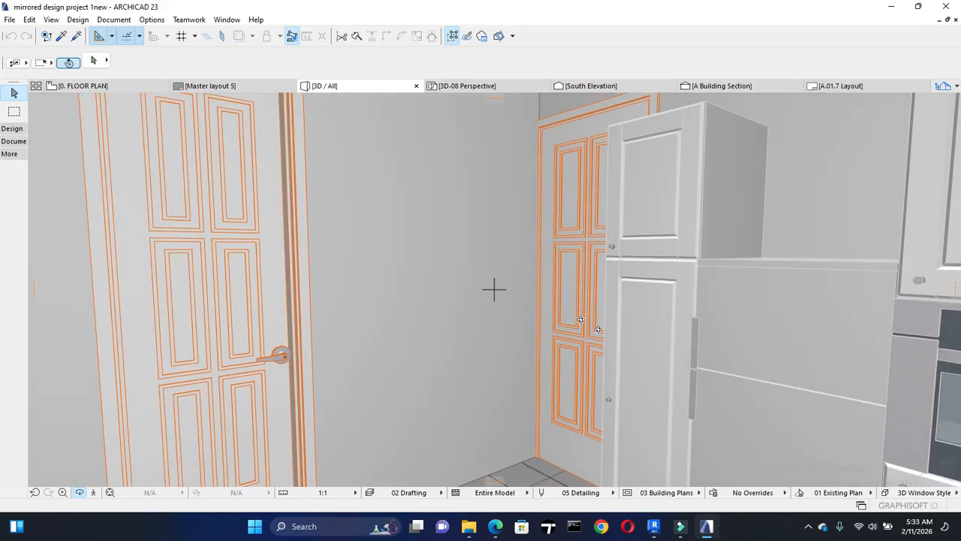
pyautogui.moveTo(639, 382); pyautogui.dragTo(795, 323)
pyautogui.moveTo(600, 327); pyautogui.dragTo(774, 324)
pyautogui.moveTo(499, 344); pyautogui.dragTo(688, 341)
pyautogui.moveTo(431, 396); pyautogui.dragTo(181, 220)
pyautogui.moveTo(333, 239); pyautogui.dragTo(484, 272)
# Step: Look over the house's exterior roof, corner window surround with planters, and checkered wall beside the entrance
pyautogui.scroll(-8, 495, 296)
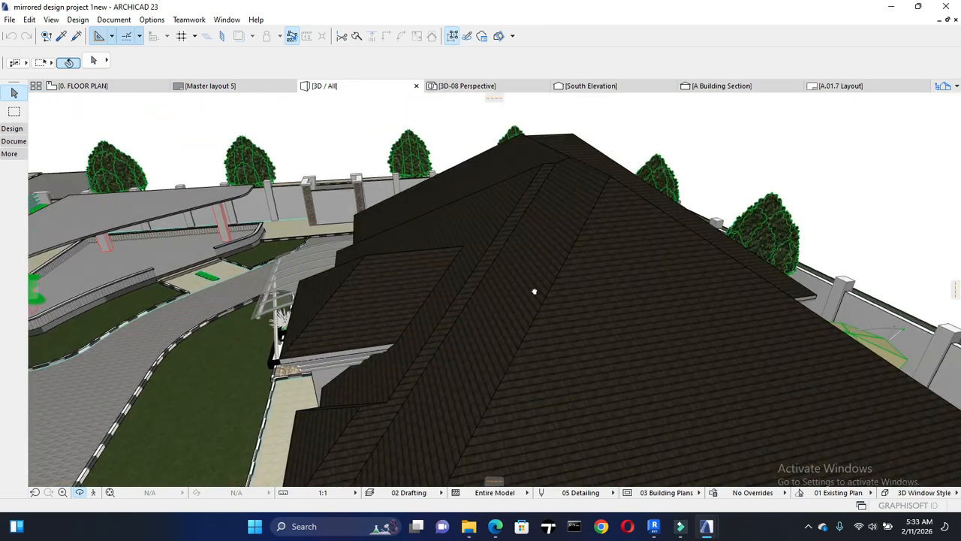
pyautogui.moveTo(534, 289); pyautogui.dragTo(574, 78, button='middle')
pyautogui.moveTo(326, 411); pyautogui.dragTo(552, 337, button='middle')
pyautogui.scroll(1, 552, 337)
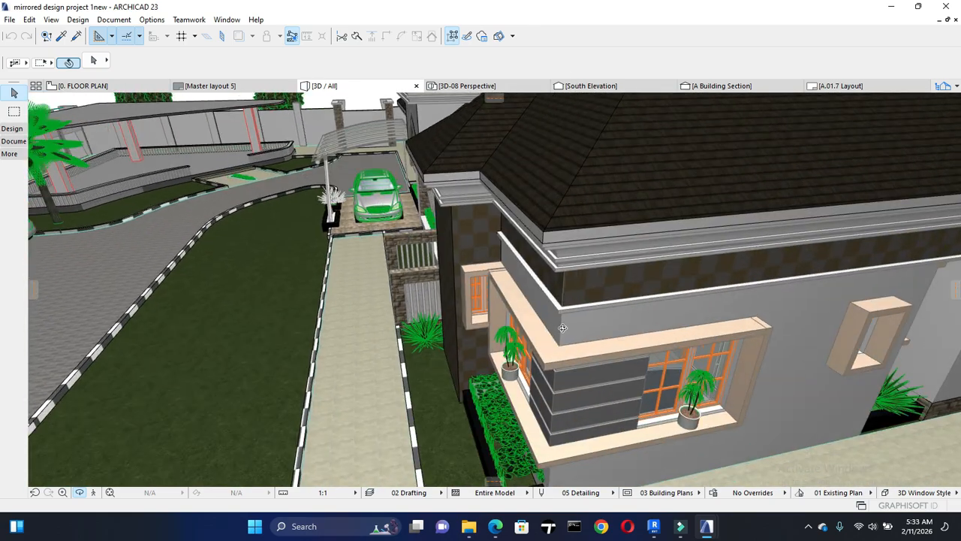
pyautogui.scroll(4, 430, 291)
pyautogui.scroll(4, 430, 291)
pyautogui.scroll(4, 622, 348)
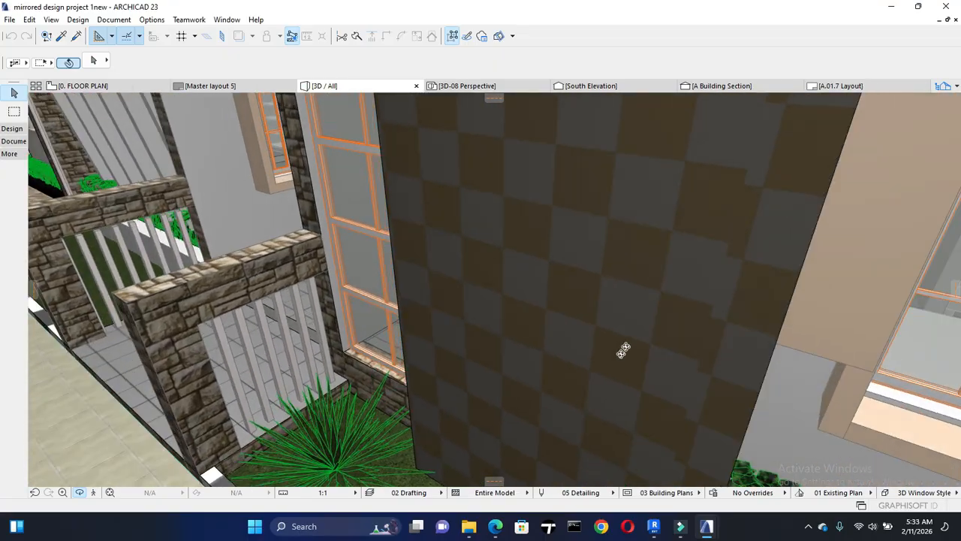
# Step: Go through the entrance door and the anteroom with the tan sofa towards the tiled lobby
pyautogui.scroll(5, 330, 283)
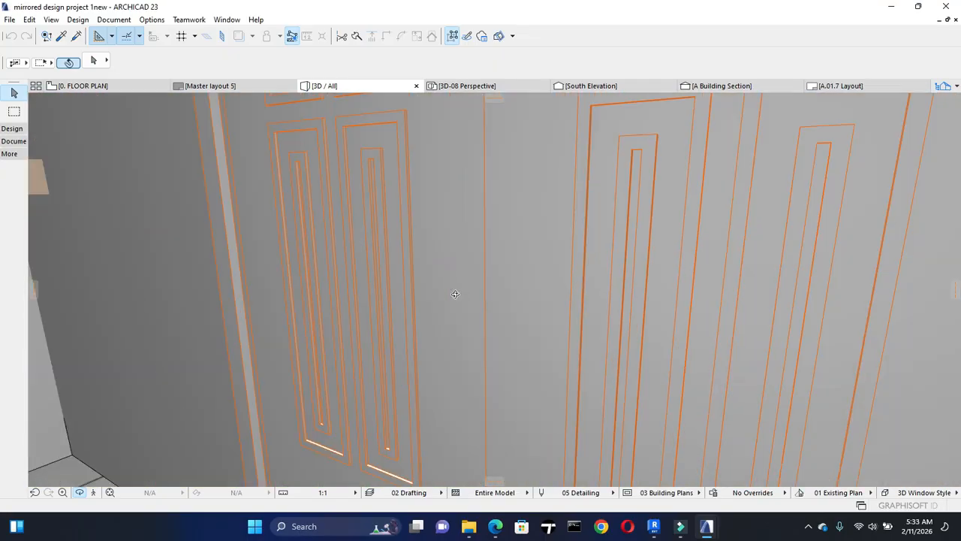
pyautogui.scroll(-4, 458, 298)
pyautogui.scroll(3, 552, 288)
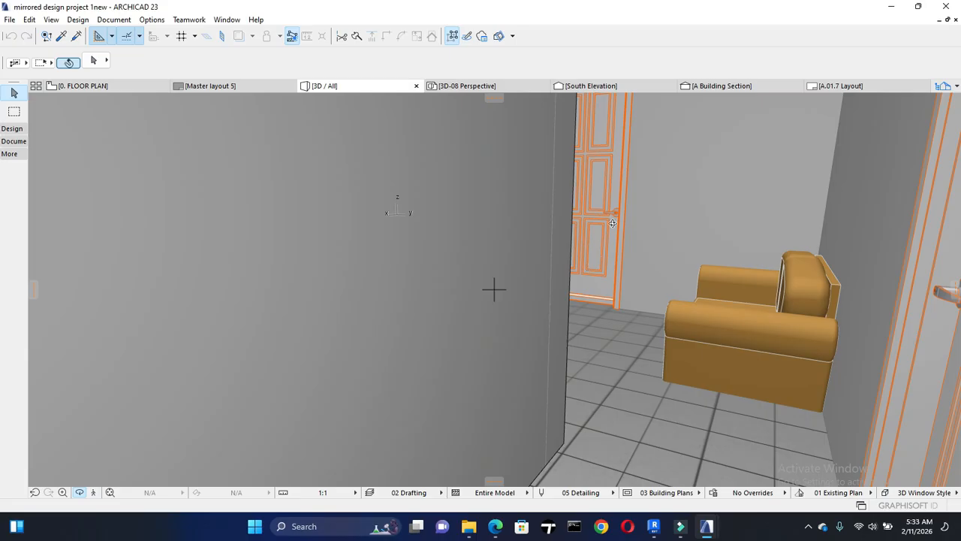
pyautogui.scroll(4, 611, 255)
pyautogui.scroll(4, 641, 225)
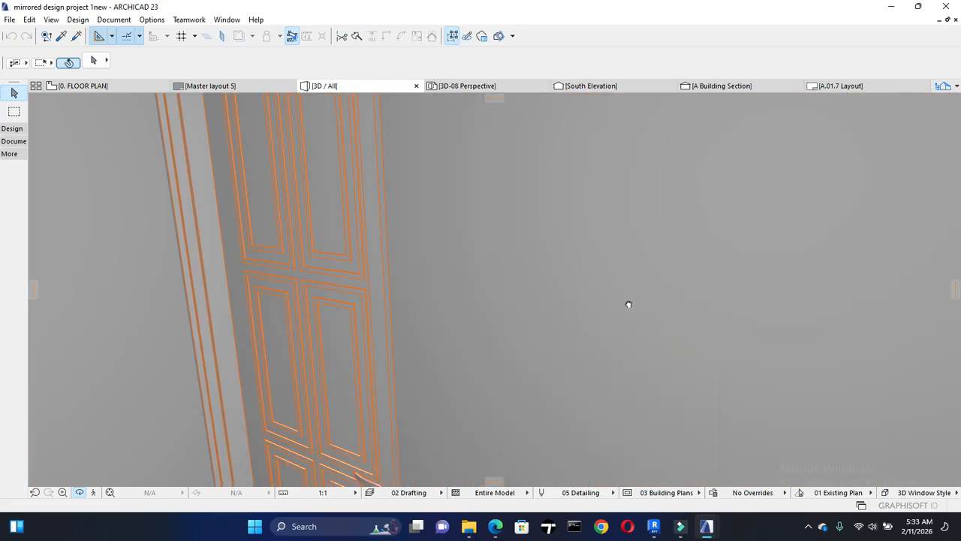
pyautogui.scroll(-3, 616, 330)
pyautogui.moveTo(642, 335); pyautogui.dragTo(751, 284, button='middle')
pyautogui.moveTo(579, 405); pyautogui.dragTo(619, 301, button='middle')
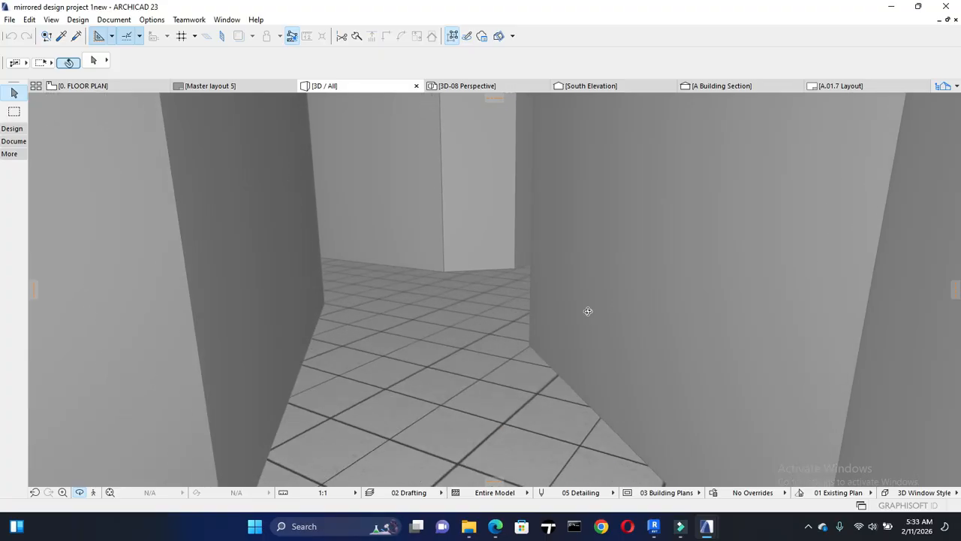
# Step: Check the lobby's angled walls in 3D against the floor plan around the Master's Bedroom, Anteroom and Exit
pyautogui.scroll(-1, 527, 315)
pyautogui.scroll(-1, 527, 333)
pyautogui.moveTo(640, 362); pyautogui.dragTo(690, 432)
pyautogui.scroll(1, 671, 368)
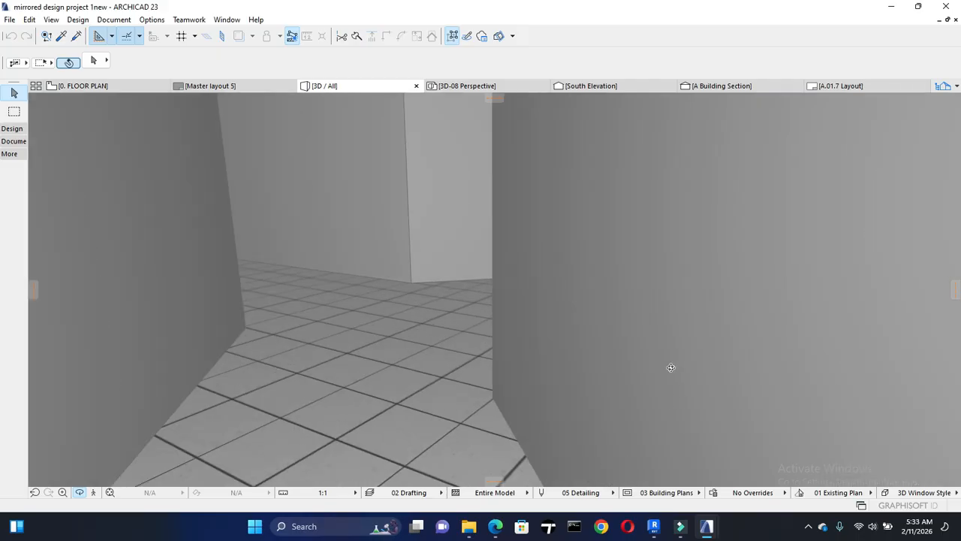
pyautogui.moveTo(340, 312); pyautogui.dragTo(450, 350)
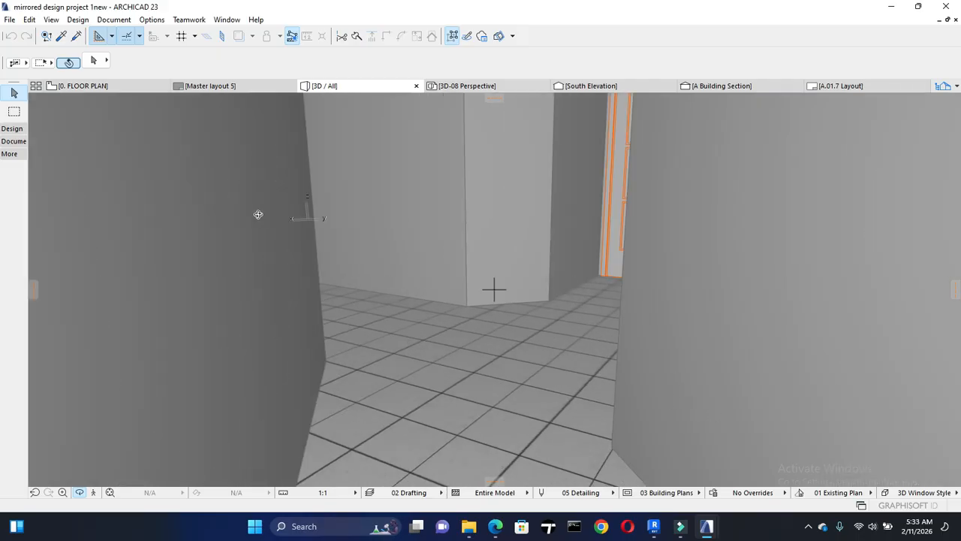
pyautogui.click(101, 88)
pyautogui.scroll(4, 486, 473)
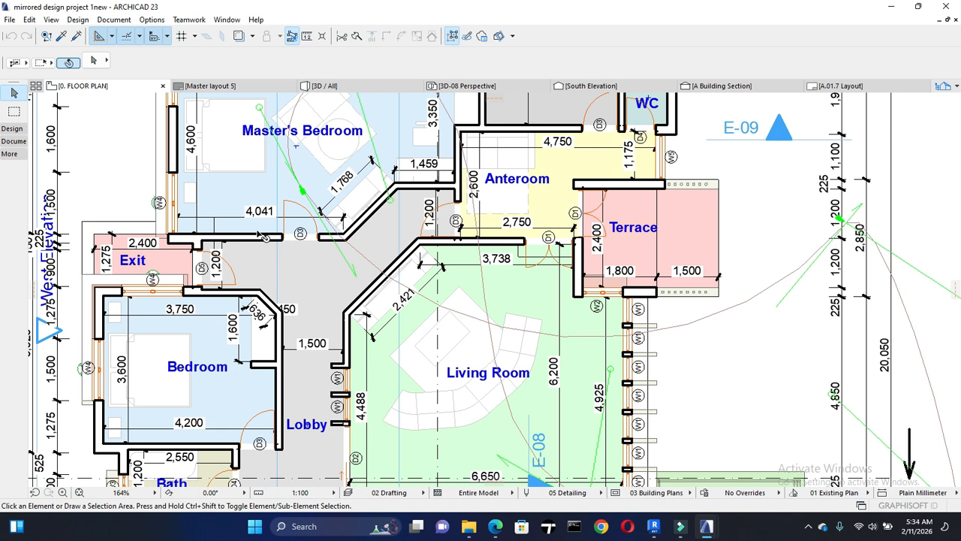
pyautogui.click(345, 88)
pyautogui.moveTo(436, 253); pyautogui.dragTo(437, 264, button='middle')
pyautogui.scroll(5, 456, 169)
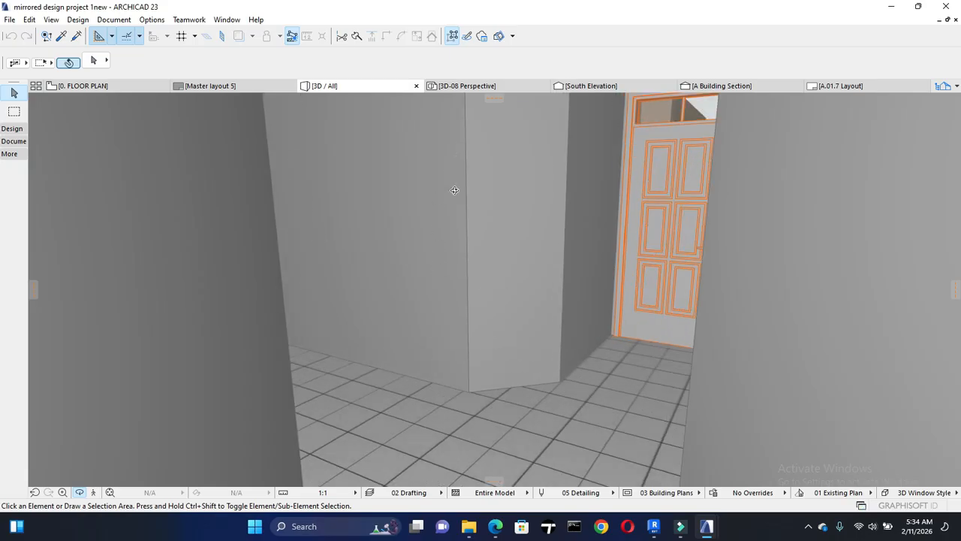
# Step: Examine the panelled door with a glazed transom at the end of the lobby passage
pyautogui.scroll(3, 454, 190)
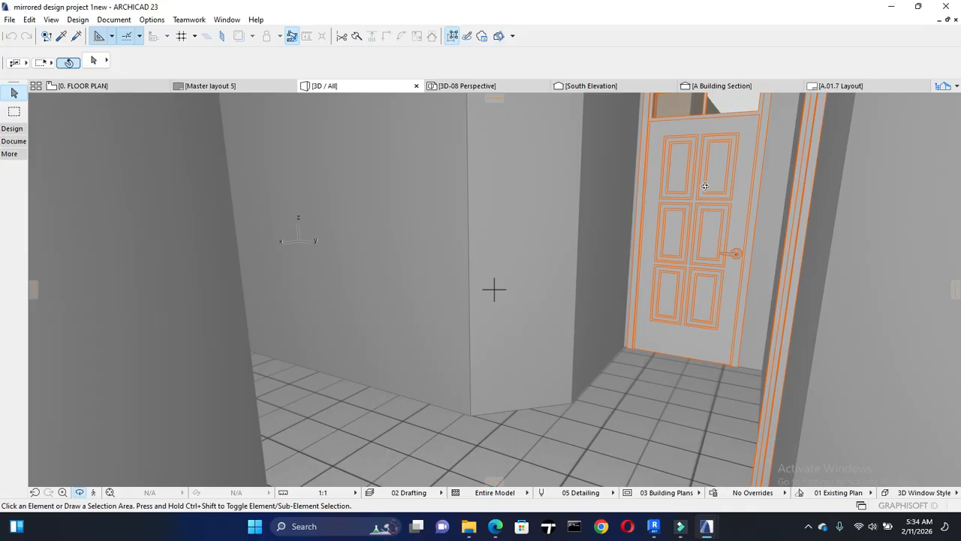
pyautogui.moveTo(632, 112); pyautogui.dragTo(669, 181, button='middle')
pyautogui.moveTo(540, 306)
pyautogui.mouseDown()
pyautogui.moveTo(597, 315)
pyautogui.moveTo(631, 307)
pyautogui.moveTo(547, 303)
pyautogui.moveTo(556, 304)
pyautogui.mouseUp()
pyautogui.moveTo(566, 351); pyautogui.dragTo(609, 402)
pyautogui.moveTo(688, 397); pyautogui.dragTo(775, 397)
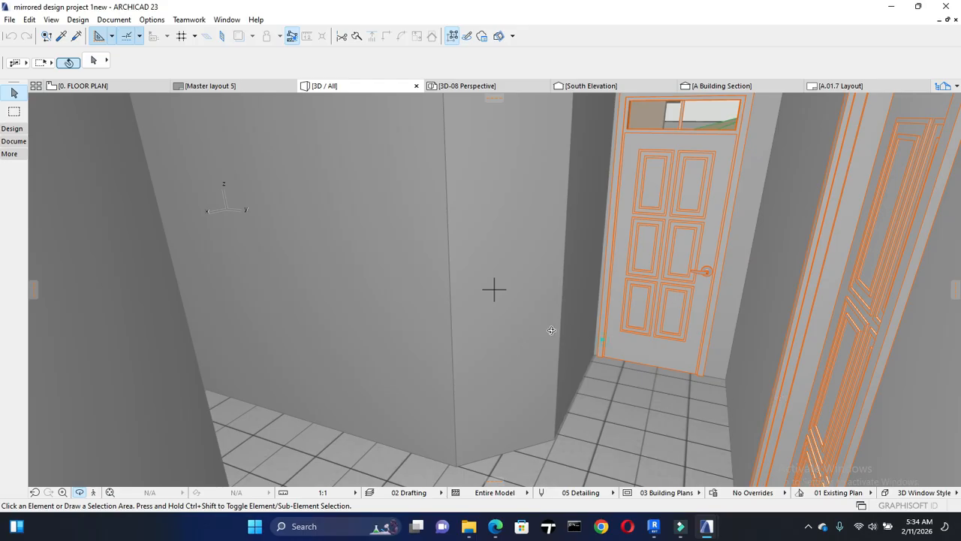
pyautogui.moveTo(551, 330); pyautogui.dragTo(529, 331)
# Step: Look along the lobby corridor past the living room's glazed door to the window at its far end
pyautogui.moveTo(244, 234); pyautogui.dragTo(19, 237)
pyautogui.moveTo(112, 319); pyautogui.dragTo(198, 414)
pyautogui.moveTo(149, 431); pyautogui.dragTo(239, 445)
pyautogui.moveTo(254, 396); pyautogui.dragTo(271, 436)
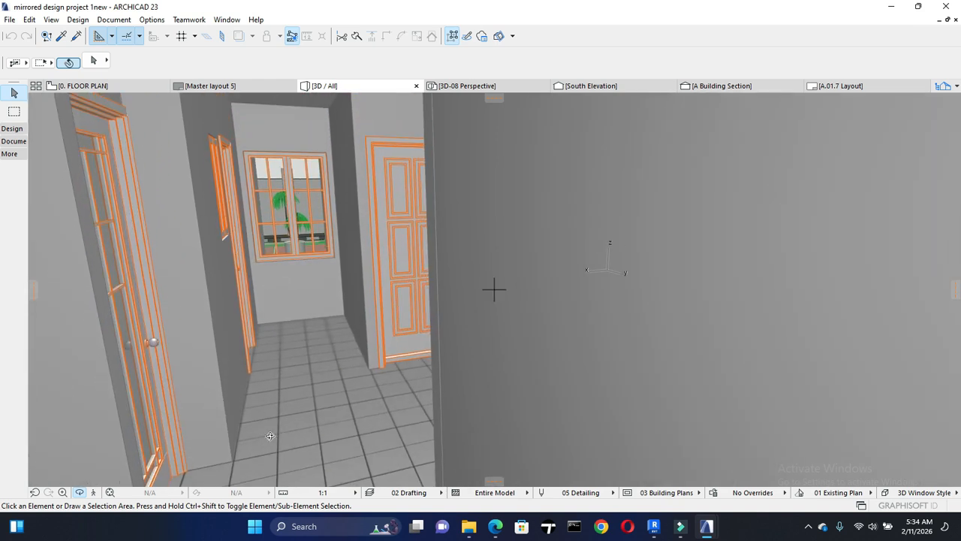
pyautogui.moveTo(138, 343); pyautogui.dragTo(177, 357)
pyautogui.moveTo(166, 323); pyautogui.dragTo(260, 326)
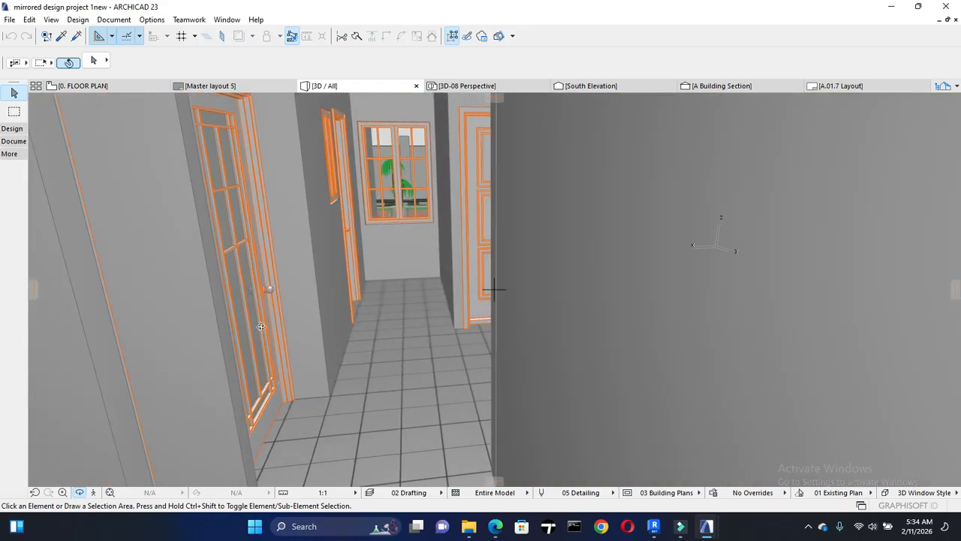
pyautogui.moveTo(153, 367); pyautogui.dragTo(183, 384)
pyautogui.moveTo(92, 367); pyautogui.dragTo(204, 372)
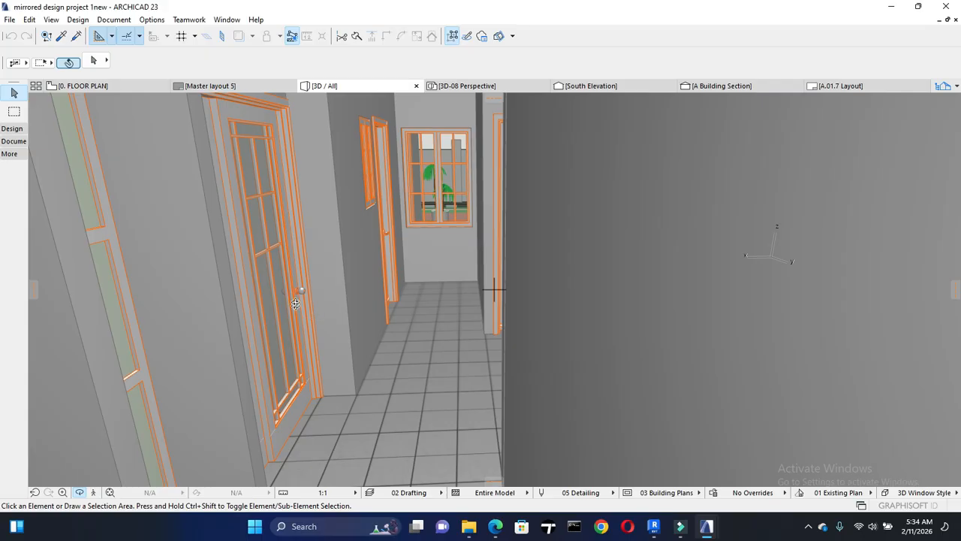
# Step: Locate the lobby beside the Living Room on the floor plan and view the same corridor's doors in 3D
pyautogui.click(110, 89)
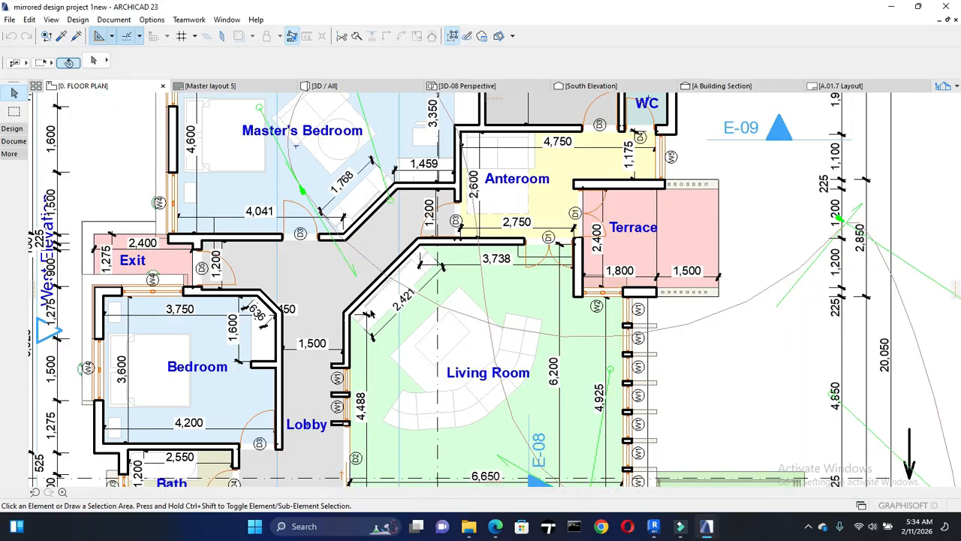
pyautogui.moveTo(365, 375); pyautogui.dragTo(347, 293, button='middle')
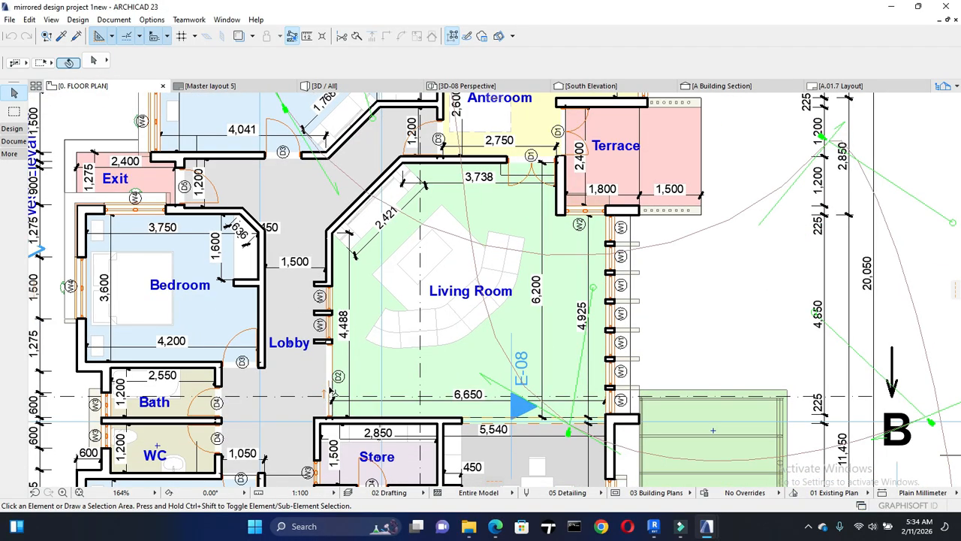
pyautogui.click(324, 85)
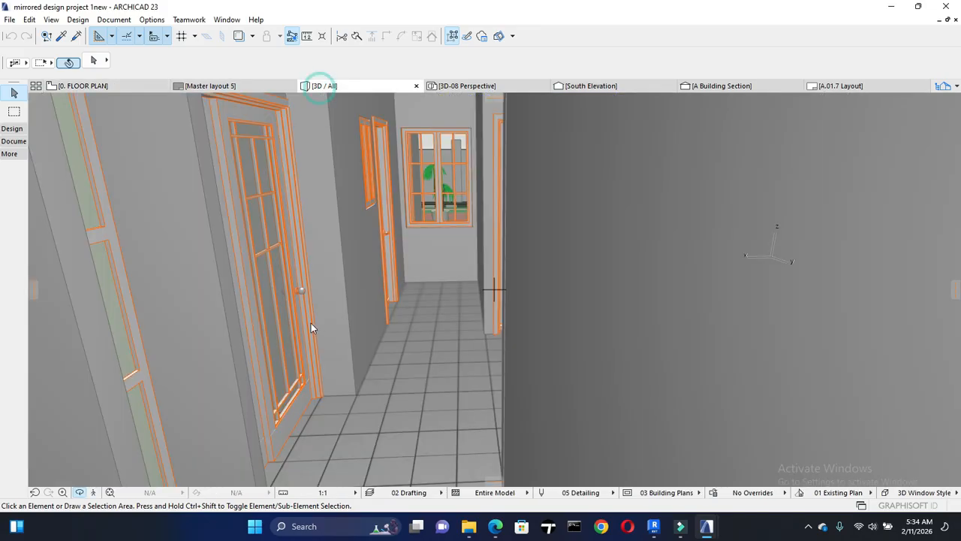
pyautogui.scroll(4, 492, 252)
pyautogui.moveTo(489, 300); pyautogui.dragTo(485, 383, button='middle')
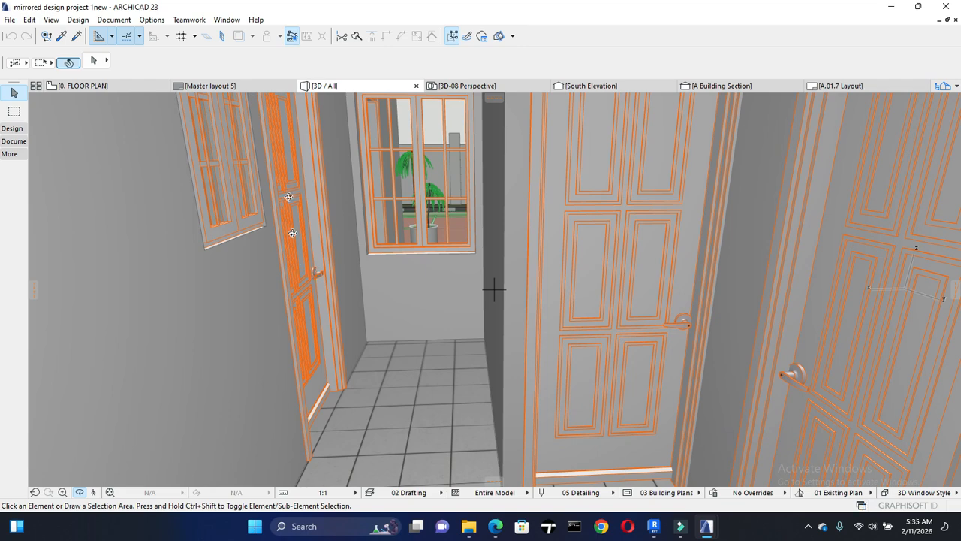
# Step: Compare the doors around the Bath, WC, Store and bedrooms on the floor plan with the corridor in 3D
pyautogui.click(82, 85)
pyautogui.moveTo(274, 291); pyautogui.dragTo(285, 259, button='middle')
pyautogui.moveTo(299, 333); pyautogui.dragTo(296, 303, button='middle')
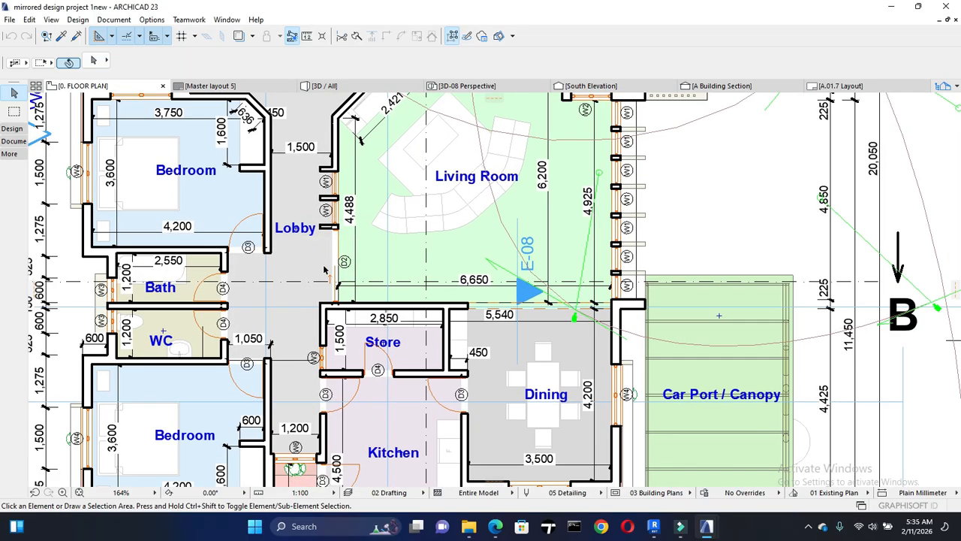
pyautogui.click(323, 85)
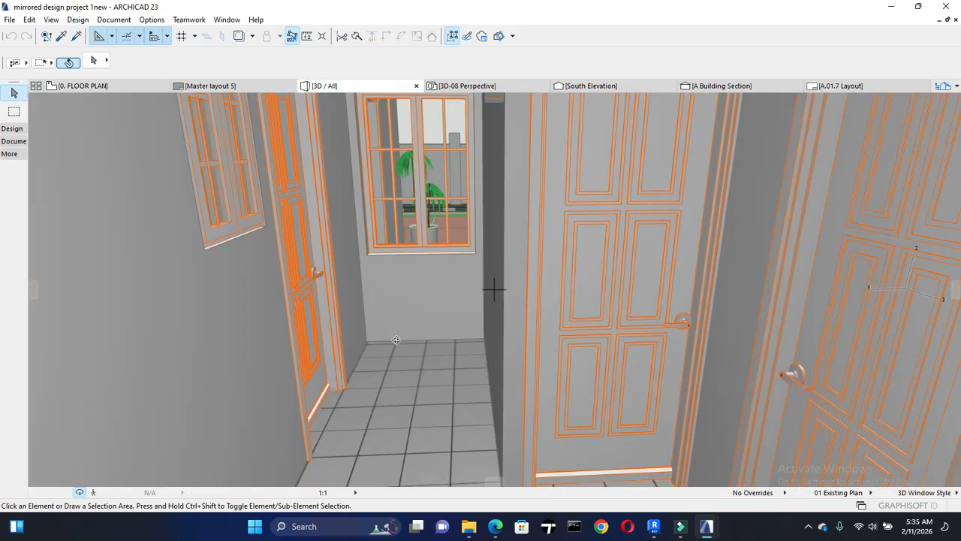
pyautogui.scroll(2, 410, 309)
pyautogui.scroll(-4, 410, 309)
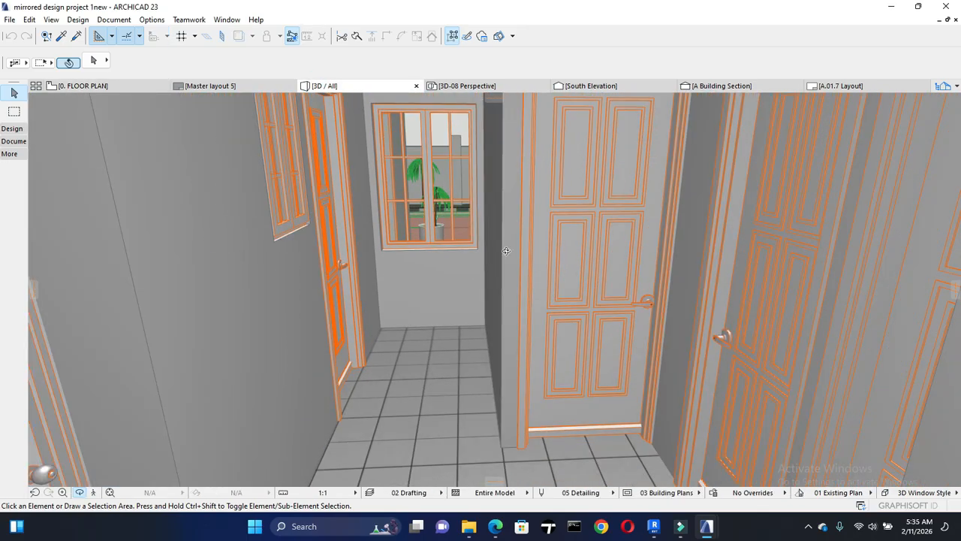
pyautogui.keyDown('shift'); pyautogui.moveTo(593, 326); pyautogui.dragTo(653, 293, button='middle'); pyautogui.keyUp('shift')
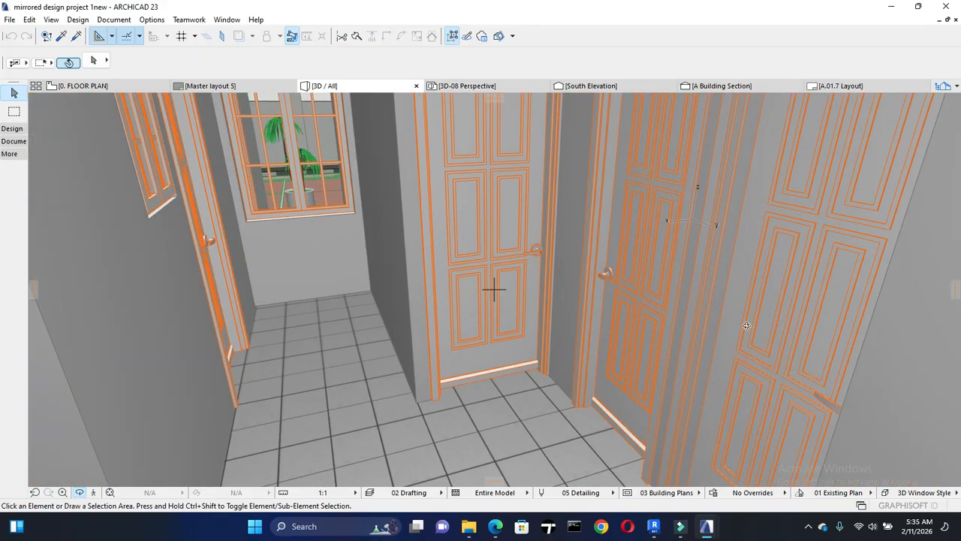
# Step: Cross-check the lower end of the lobby, near the Kitchen and Exit, between the floor plan and the 3D view
pyautogui.click(84, 86)
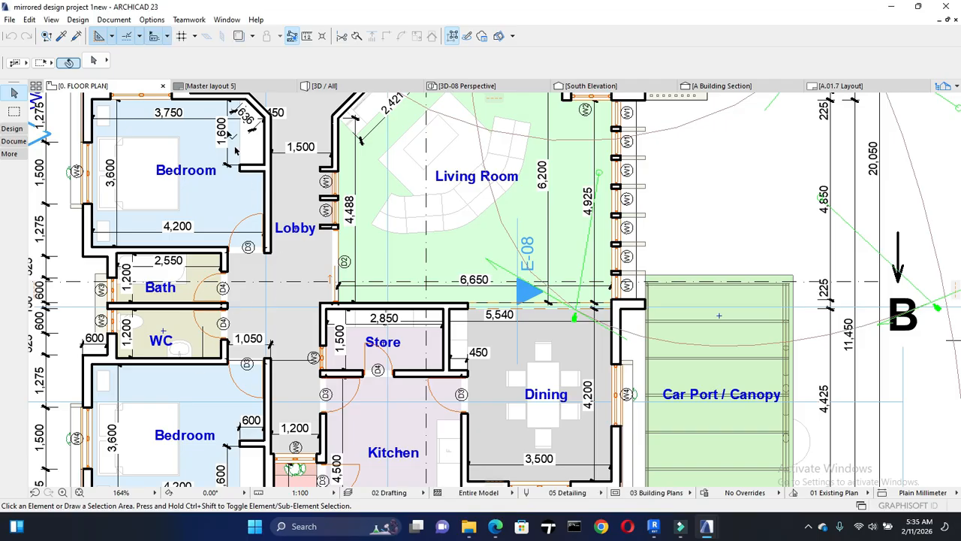
pyautogui.click(323, 88)
pyautogui.moveTo(565, 354); pyautogui.dragTo(557, 330, button='middle')
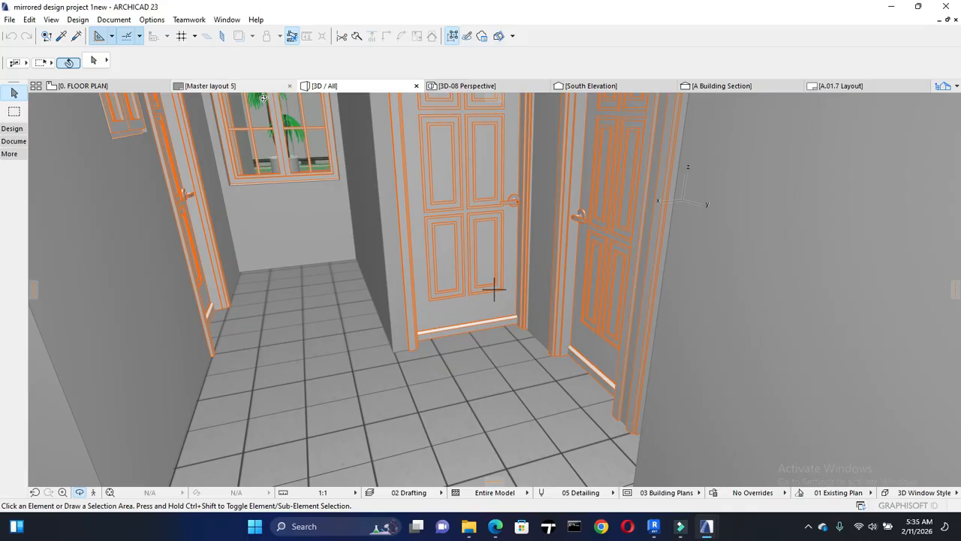
pyautogui.click(105, 85)
pyautogui.moveTo(331, 409); pyautogui.dragTo(269, 344, button='middle')
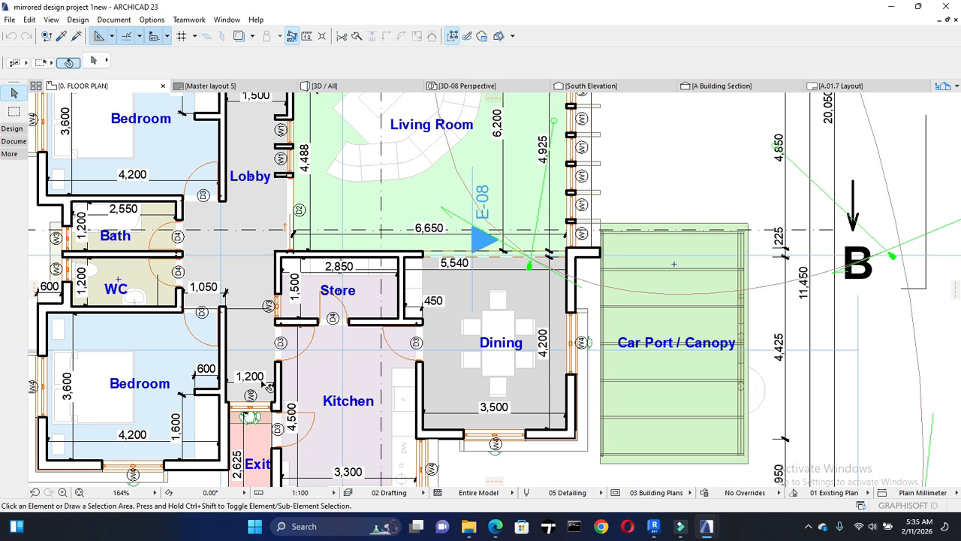
pyautogui.click(319, 86)
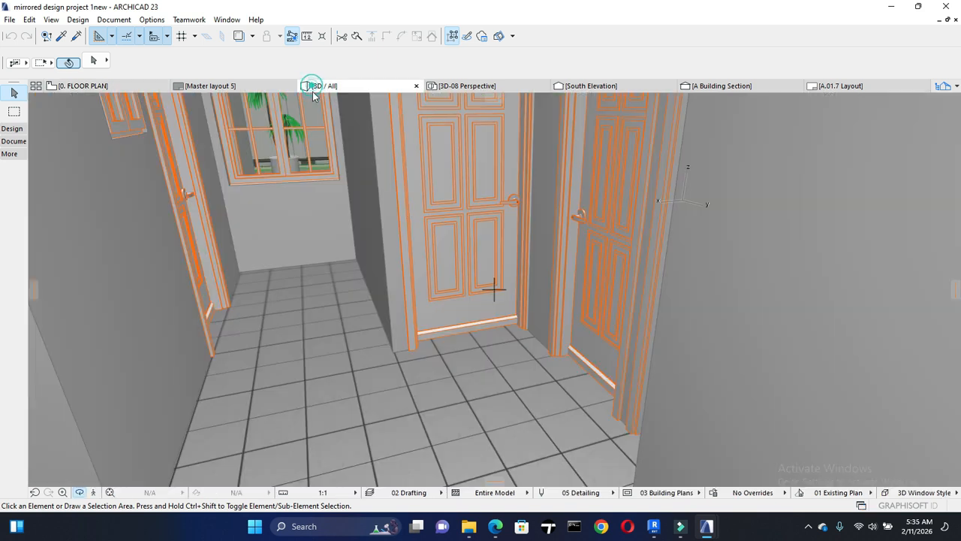
# Step: Look along the lobby past the panelled doors to the window with the potted plant at its end
pyautogui.scroll(5, 292, 158)
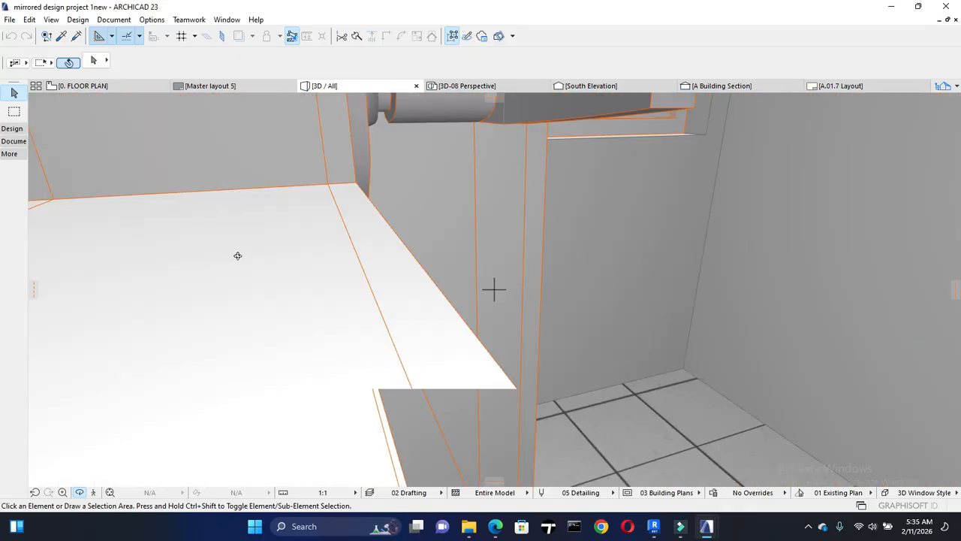
pyautogui.scroll(4, 334, 275)
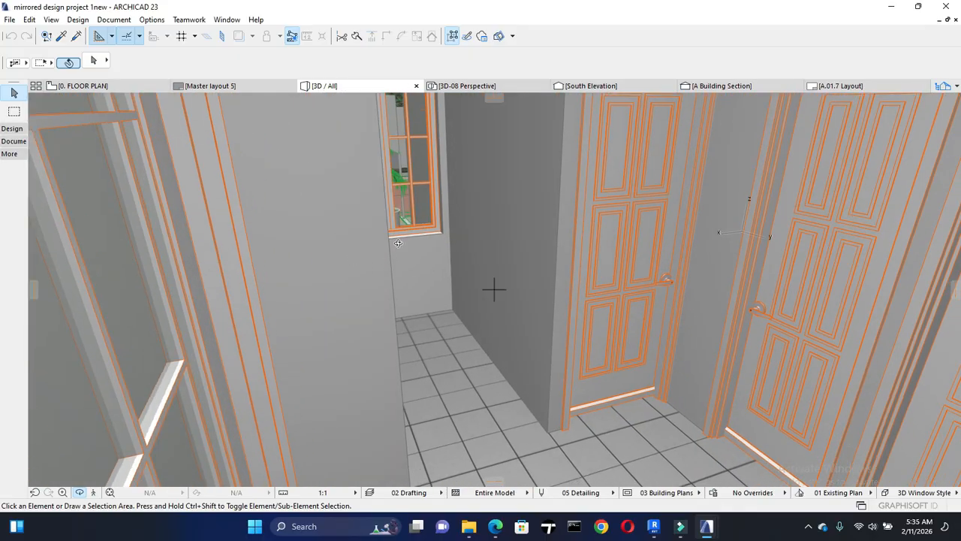
pyautogui.scroll(5, 398, 242)
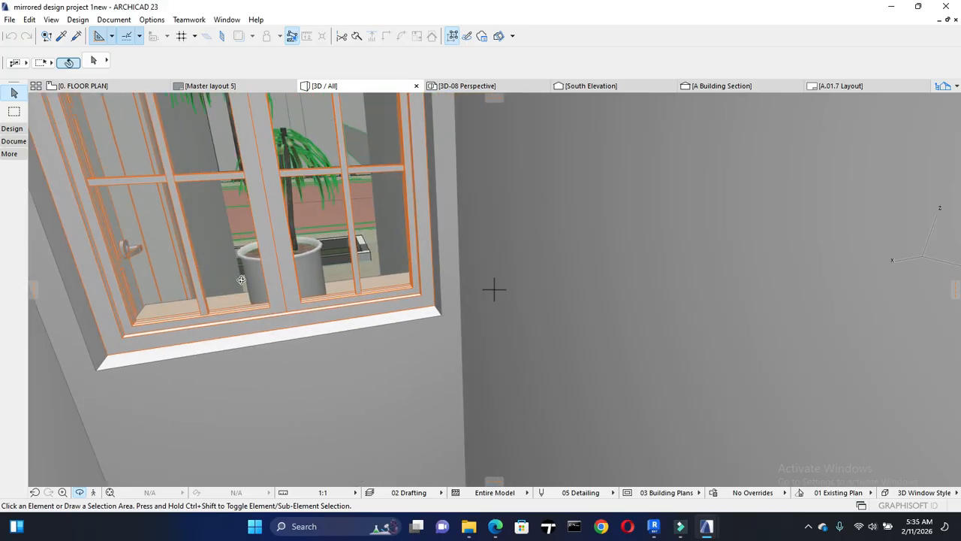
pyautogui.scroll(3, 132, 244)
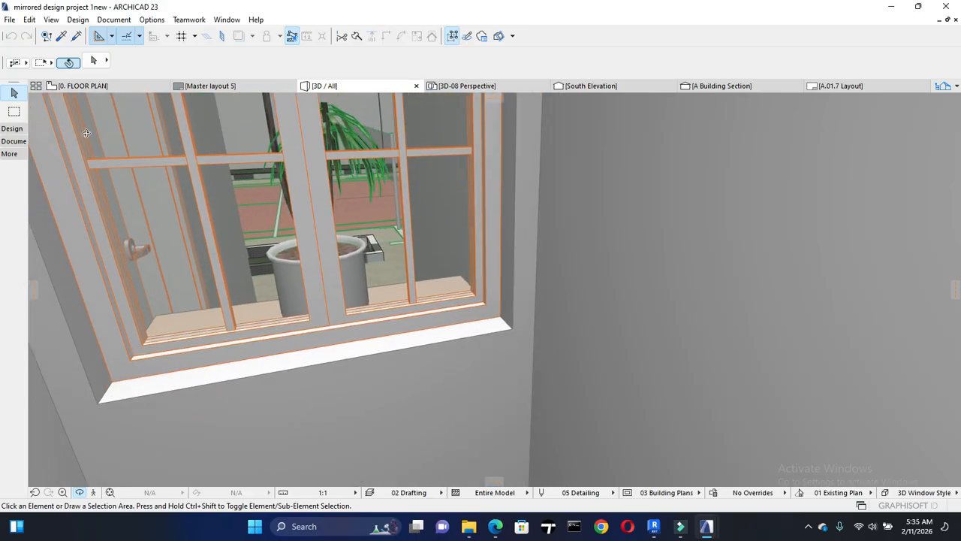
# Step: Trace the lobby on the floor plan from the Exit beside the Kitchen up past the Living Room to the Anteroom
pyautogui.click(83, 86)
pyautogui.scroll(-3, 269, 356)
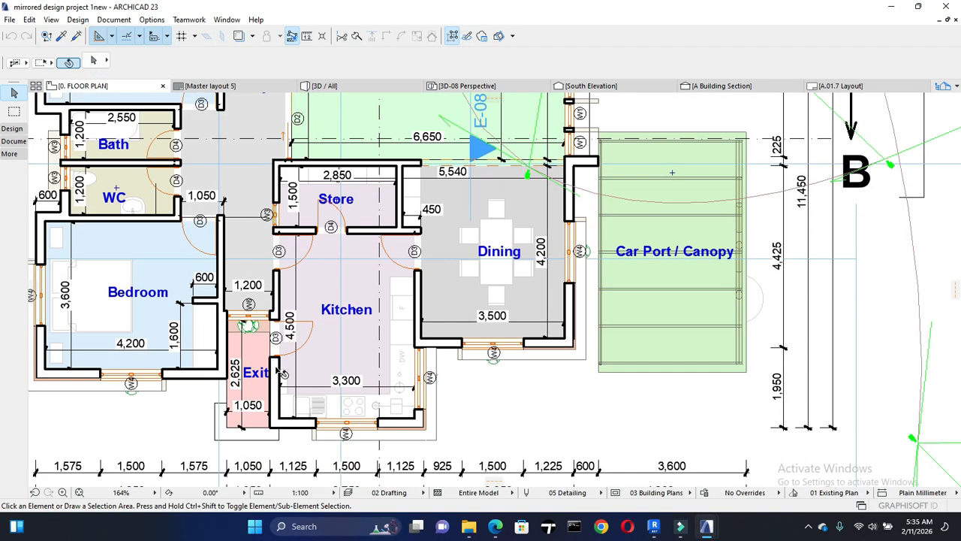
pyautogui.moveTo(279, 315); pyautogui.dragTo(327, 422, button='middle')
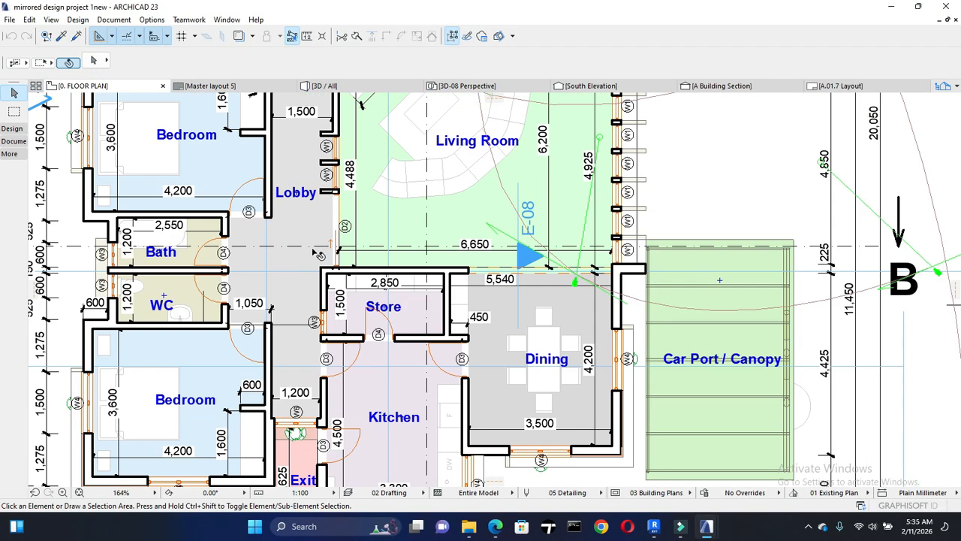
pyautogui.moveTo(319, 254); pyautogui.dragTo(347, 379, button='middle')
pyautogui.moveTo(338, 297); pyautogui.dragTo(348, 350, button='middle')
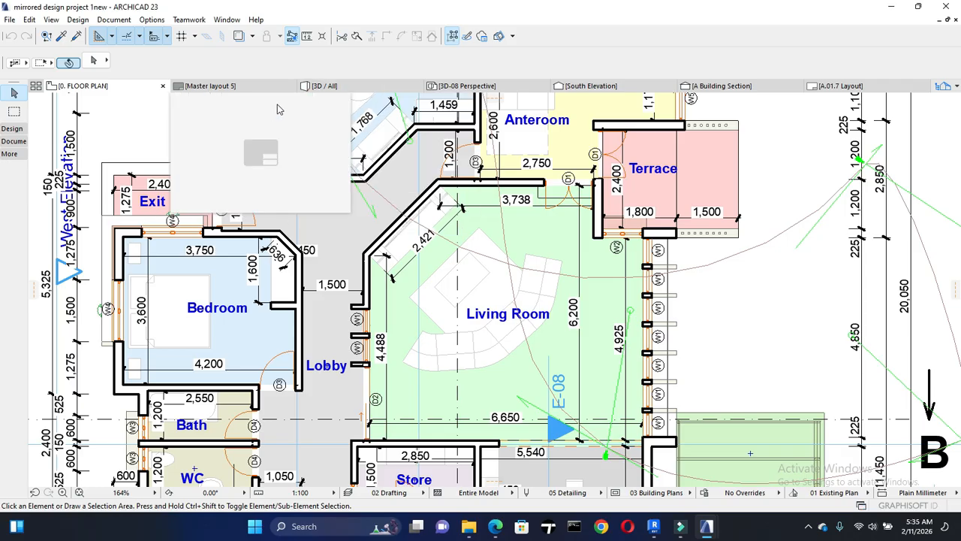
# Step: Return to the 3D view and examine the walls and tiled floor below the lobby's end window
pyautogui.click(316, 85)
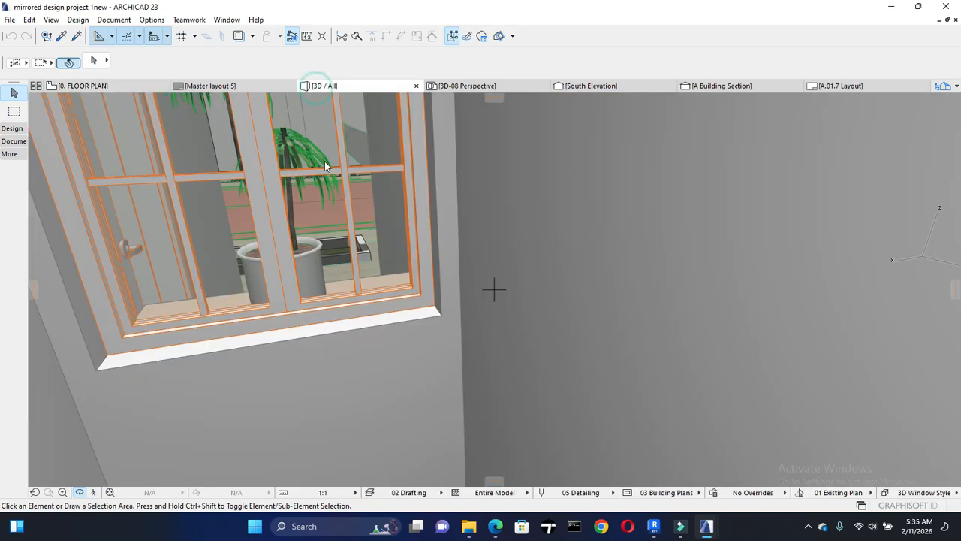
pyautogui.scroll(1, 324, 161)
pyautogui.scroll(-2, 330, 308)
pyautogui.moveTo(330, 308); pyautogui.dragTo(313, 121, button='middle')
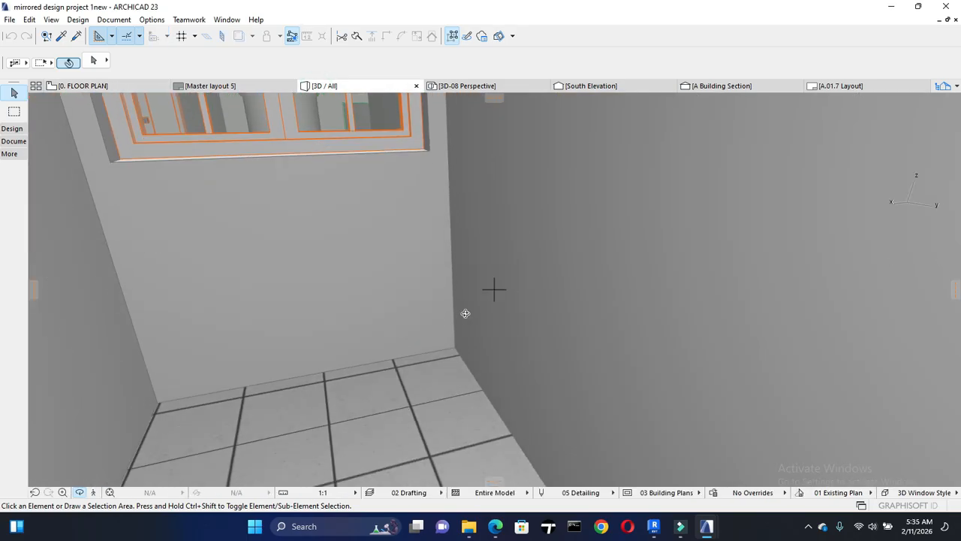
pyautogui.scroll(-2, 466, 314)
pyautogui.scroll(2, 508, 380)
pyautogui.moveTo(509, 380); pyautogui.dragTo(414, 168, button='middle')
pyautogui.scroll(-4, 415, 196)
pyautogui.scroll(4, 459, 266)
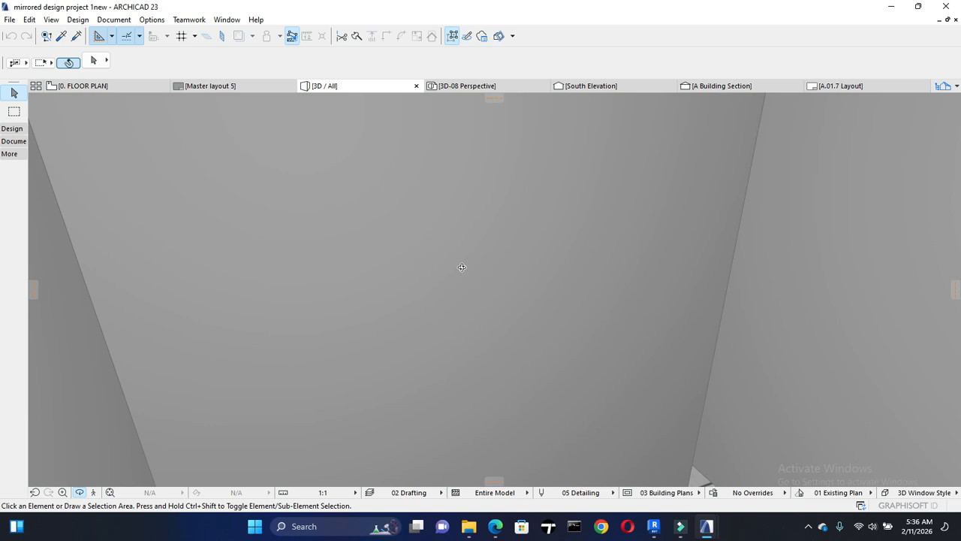
# Step: View the length of the lobby in 3D from its angled wall corner, alongside the openings to the living room
pyautogui.scroll(-2, 478, 300)
pyautogui.keyDown('shift'); pyautogui.moveTo(479, 301); pyautogui.dragTo(594, 355, button='middle'); pyautogui.keyUp('shift')
pyautogui.scroll(1, 394, 245)
pyautogui.keyDown('shift'); pyautogui.moveTo(394, 245); pyautogui.dragTo(672, 399, button='middle'); pyautogui.keyUp('shift')
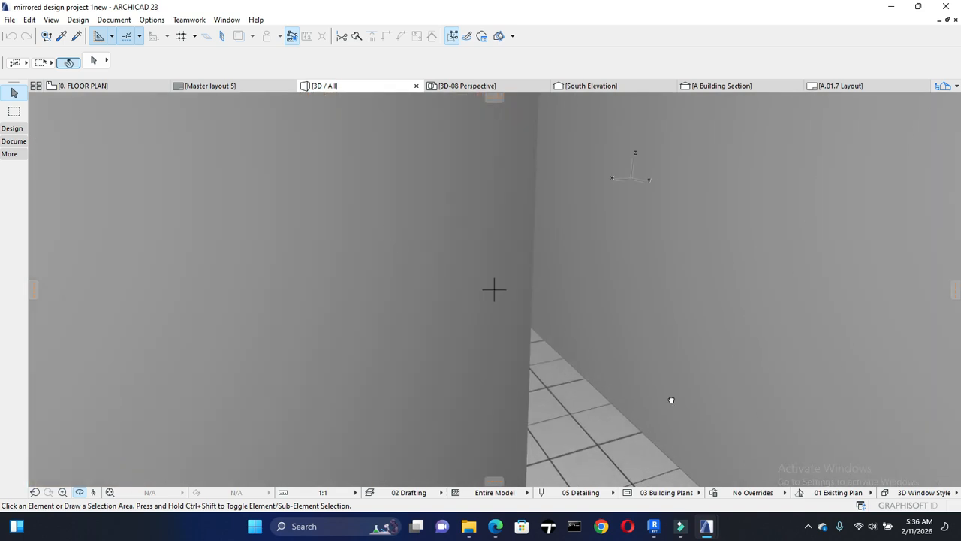
pyautogui.scroll(-3, 488, 293)
pyautogui.keyDown('shift'); pyautogui.moveTo(481, 304); pyautogui.dragTo(441, 274, button='middle'); pyautogui.keyUp('shift')
pyautogui.scroll(-1, 468, 328)
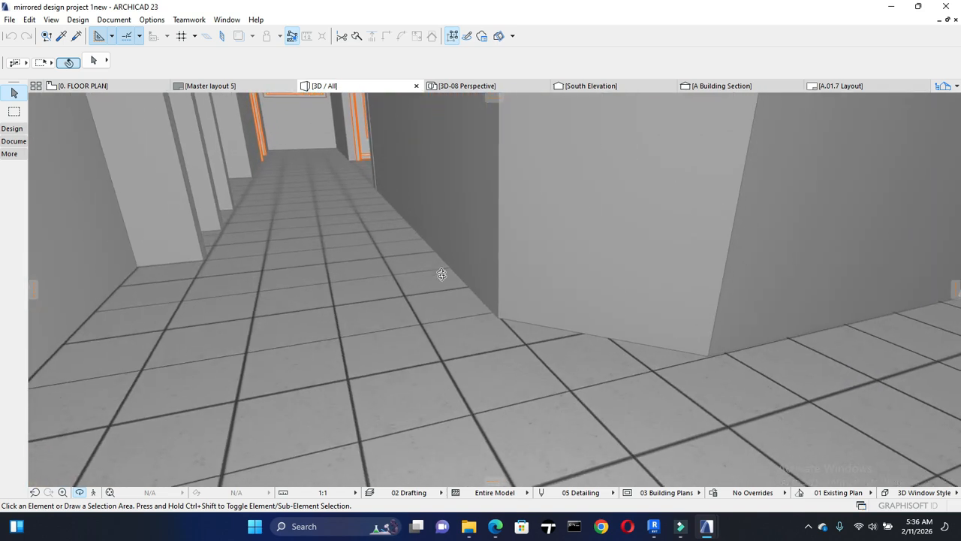
# Step: Follow the lobby around its angled walls to the panelled door with the glazed transom
pyautogui.scroll(4, 442, 274)
pyautogui.scroll(3, 450, 344)
pyautogui.scroll(5, 455, 343)
pyautogui.scroll(-6, 533, 305)
pyautogui.keyDown('shift'); pyautogui.moveTo(602, 394); pyautogui.dragTo(709, 385, button='middle'); pyautogui.keyUp('shift')
pyautogui.scroll(4, 694, 332)
pyautogui.keyDown('shift'); pyautogui.moveTo(467, 397); pyautogui.dragTo(547, 367, button='middle'); pyautogui.keyUp('shift')
pyautogui.scroll(-3, 462, 389)
pyautogui.keyDown('shift'); pyautogui.moveTo(731, 393); pyautogui.dragTo(764, 393, button='middle'); pyautogui.keyUp('shift')
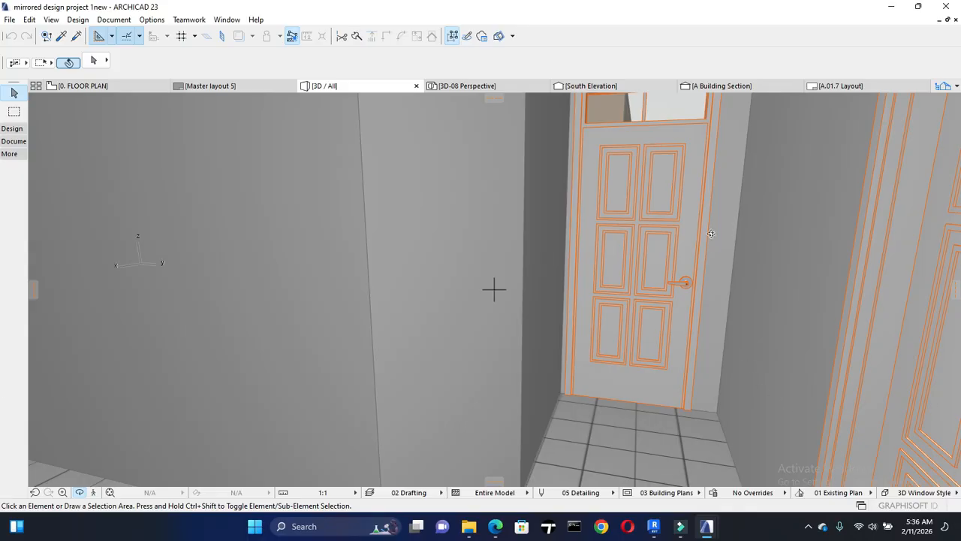
# Step: Move out of the house to view the lounge seating on the paved area beside the pool
pyautogui.scroll(6, 709, 236)
pyautogui.scroll(4, 690, 272)
pyautogui.keyDown('shift'); pyautogui.moveTo(757, 297); pyautogui.dragTo(629, 357, button='middle'); pyautogui.keyUp('shift')
pyautogui.moveTo(682, 298); pyautogui.dragTo(717, 188, button='middle')
pyautogui.scroll(1, 715, 197)
pyautogui.scroll(-1, 657, 248)
pyautogui.moveTo(650, 252); pyautogui.dragTo(636, 263, button='middle')
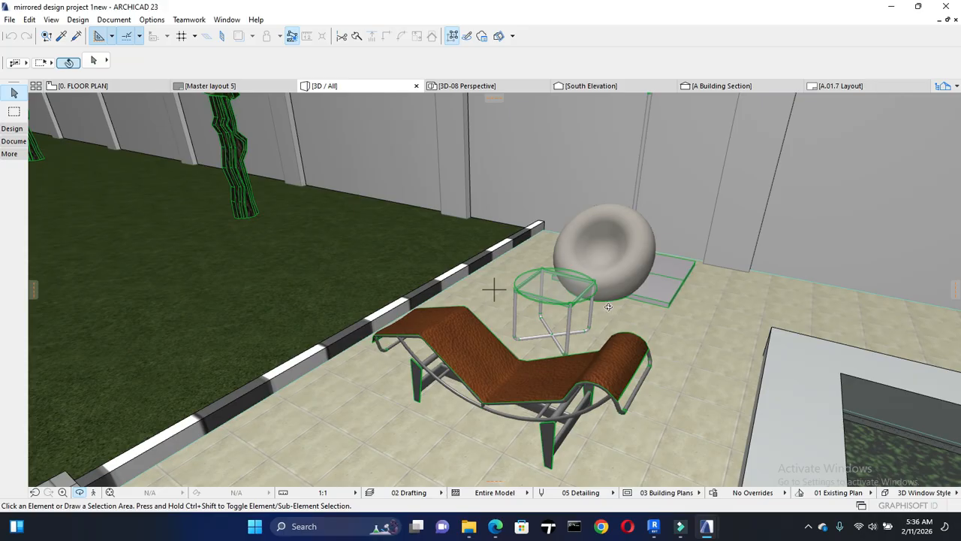
# Step: Select the black-and-white kerb between the lawn and the paving to inspect how it is modelled
pyautogui.click(424, 283)
pyautogui.moveTo(492, 292); pyautogui.dragTo(551, 258, button='middle')
pyautogui.press('Escape')
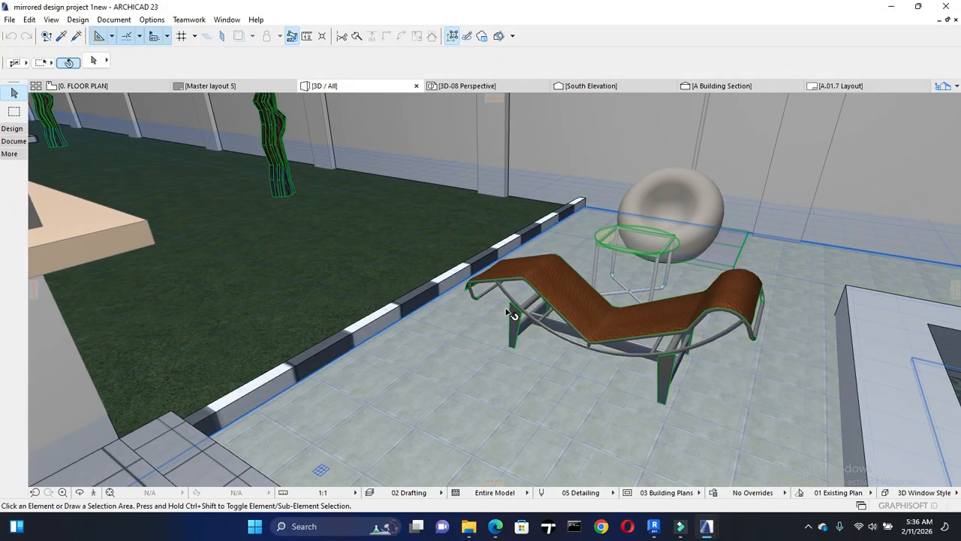
pyautogui.click(404, 308)
pyautogui.keyDown('shift'); pyautogui.moveTo(500, 354); pyautogui.dragTo(392, 382, button='middle'); pyautogui.keyUp('shift')
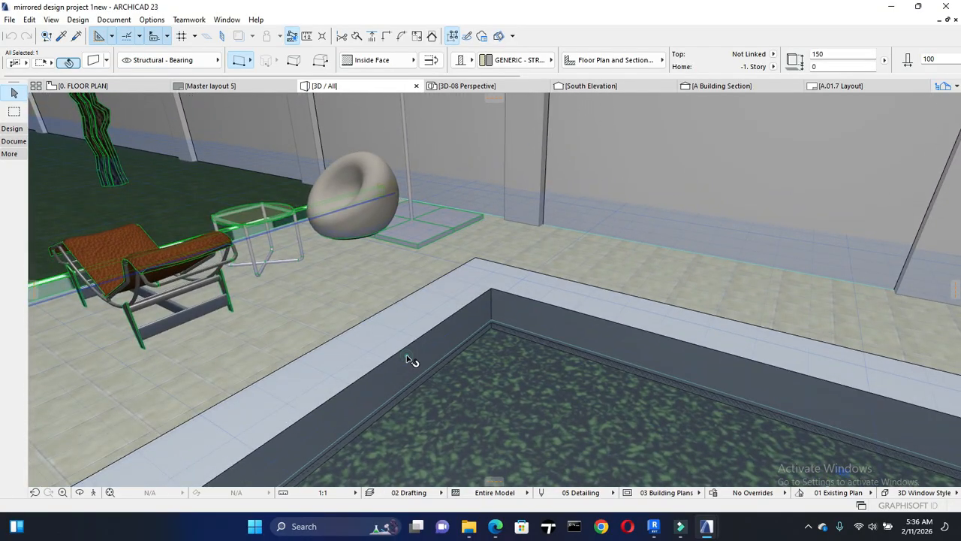
# Step: Select the pool's water slab, the brown lounge chair and the tree on the lawn in turn to inspect them
pyautogui.click(411, 361)
pyautogui.keyDown('shift'); pyautogui.moveTo(429, 339); pyautogui.dragTo(563, 394, button='middle'); pyautogui.keyUp('shift')
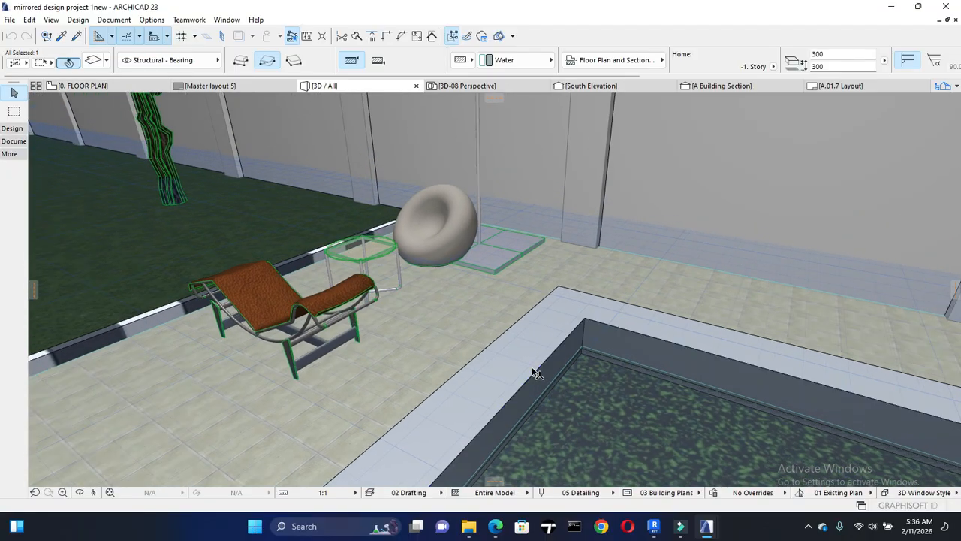
pyautogui.keyDown('shift'); pyautogui.moveTo(344, 313); pyautogui.dragTo(560, 437, button='middle'); pyautogui.keyUp('shift')
pyautogui.click(505, 313)
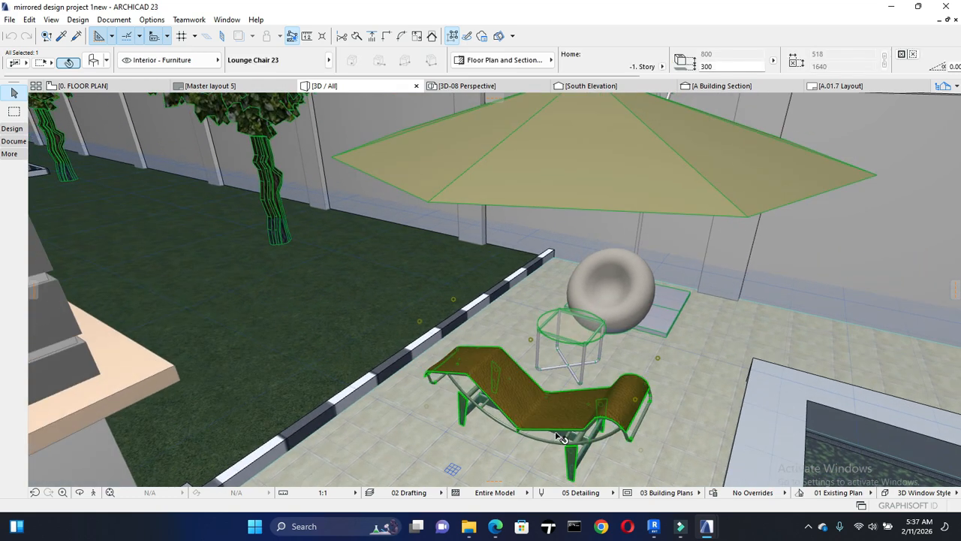
pyautogui.click(276, 192)
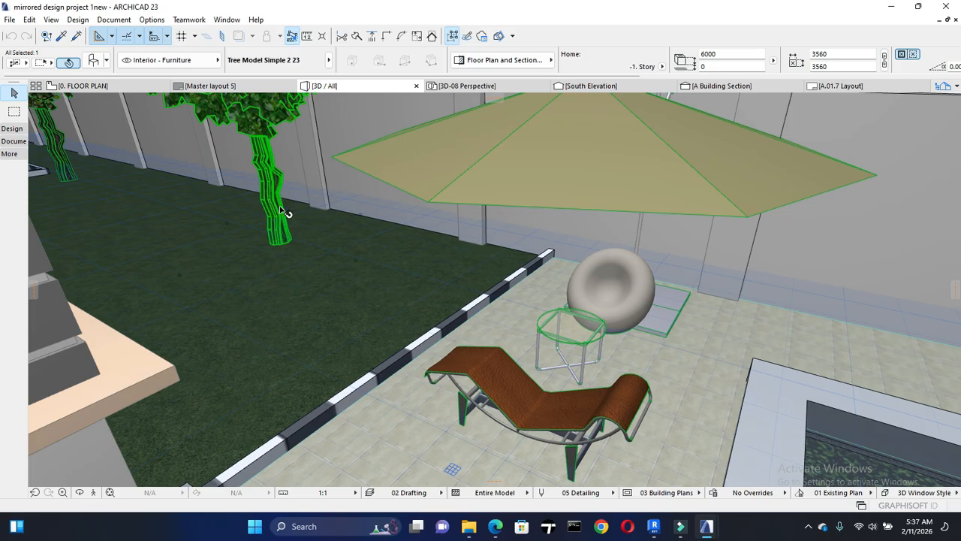